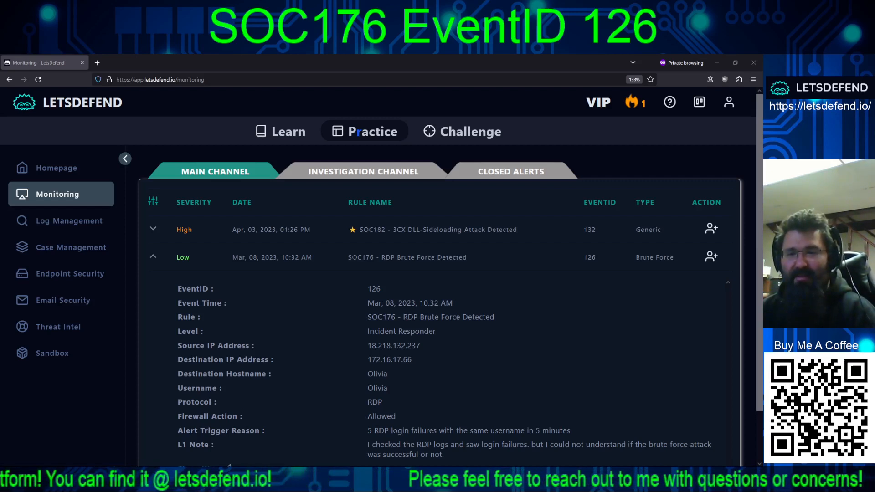
# Review the details of the SOC176 alert with EventID 126 and open Log Management and Endpoint Security in separate browser tabs.
pyautogui.scroll(-1, 439, 296)
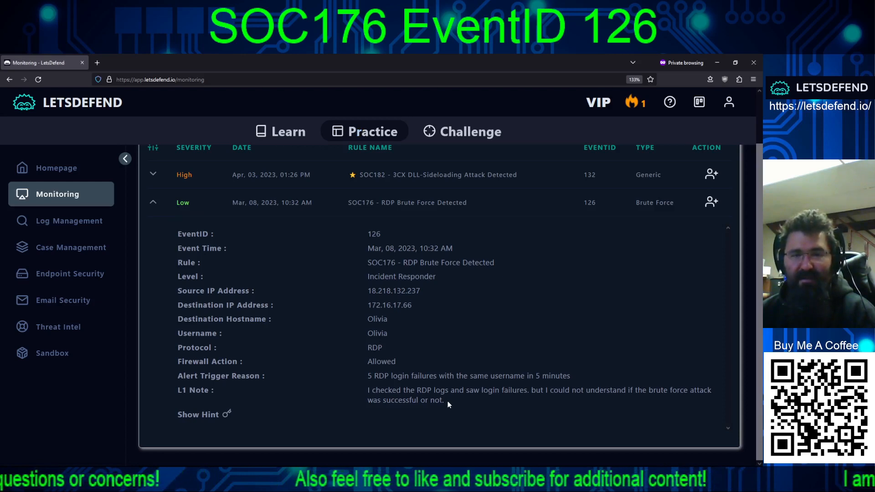
pyautogui.moveTo(448, 403); pyautogui.dragTo(179, 231)
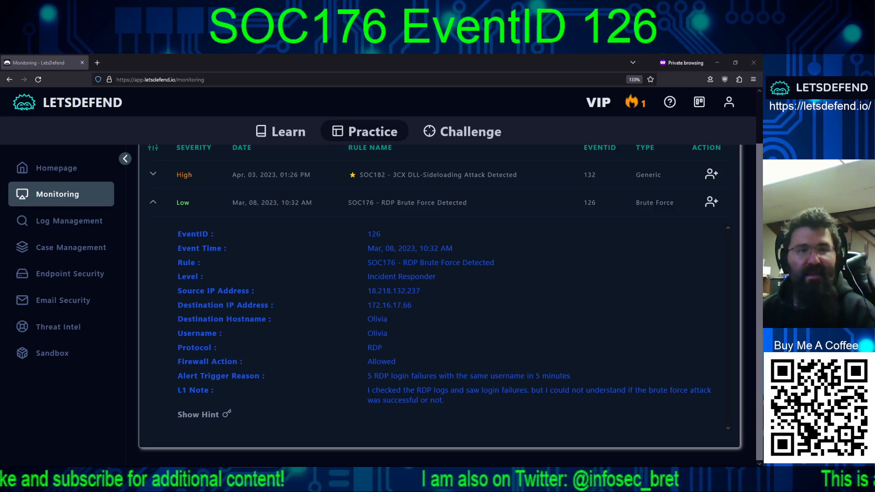
pyautogui.middleClick(84, 226)
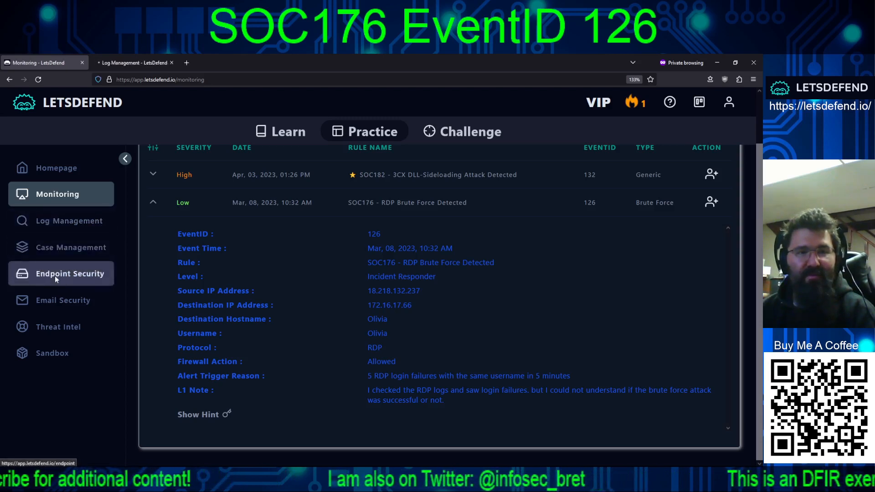
pyautogui.middleClick(77, 278)
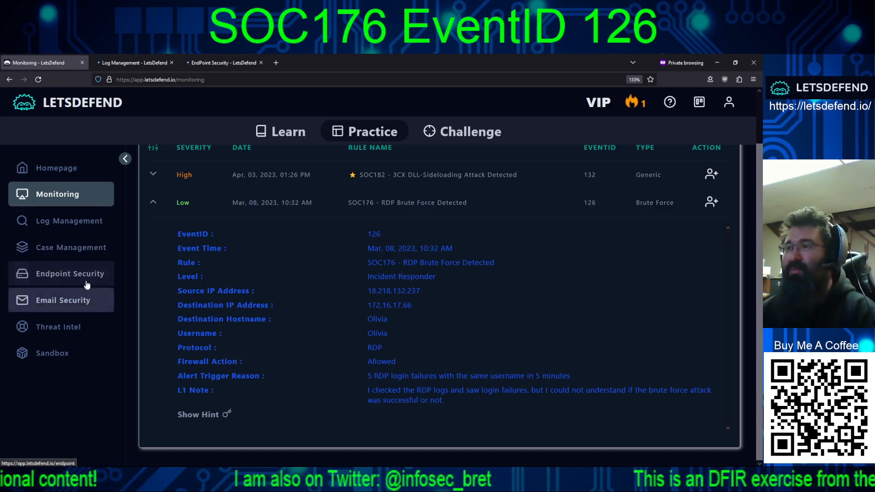
# Search Log Management for entries involving the destination IP address 172.16.17.66.
pyautogui.click(116, 62)
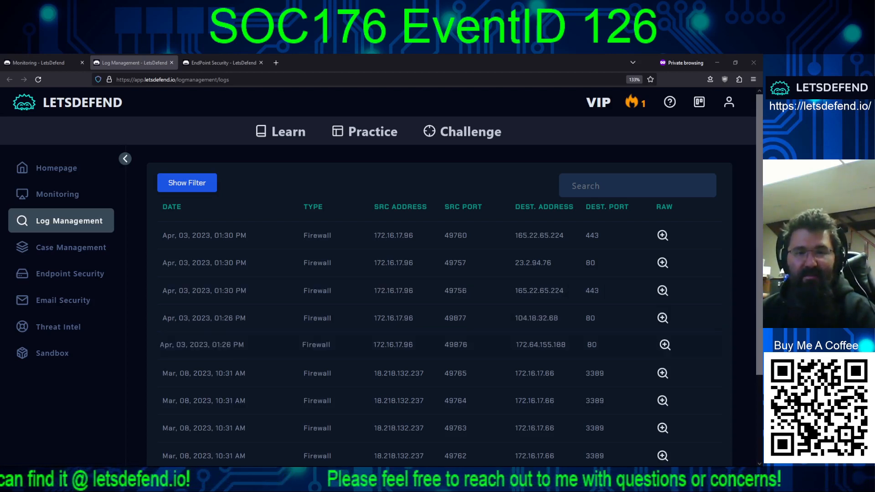
pyautogui.scroll(-3, 438, 347)
pyautogui.scroll(2, 438, 346)
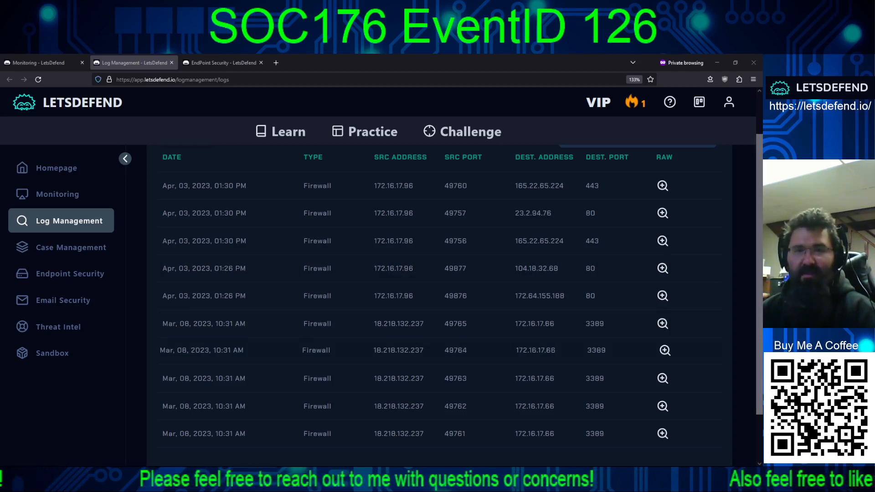
pyautogui.scroll(2, 585, 194)
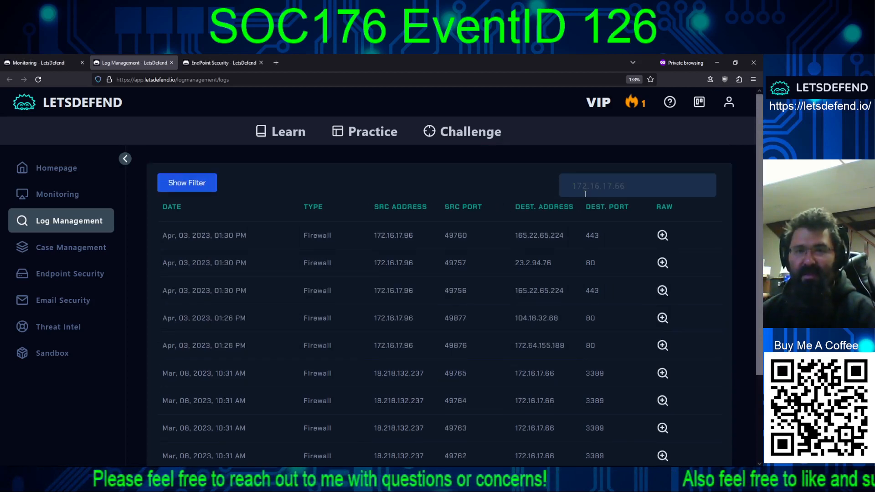
pyautogui.press('Return')
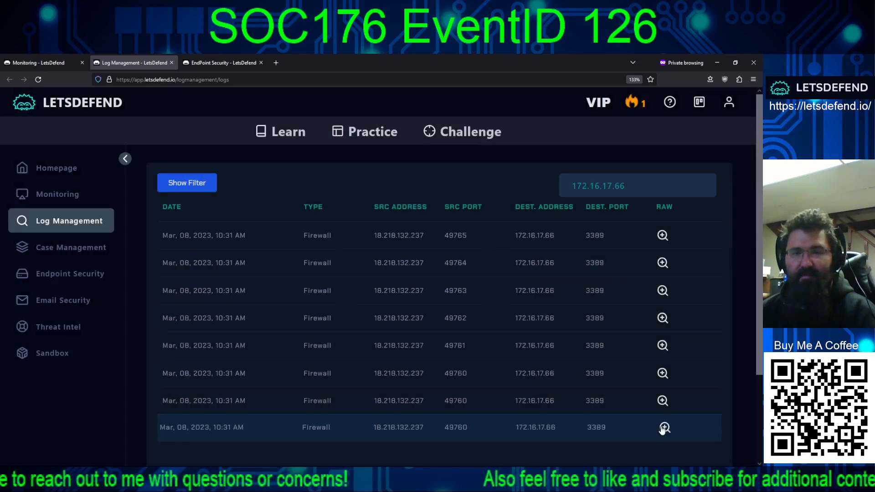
# Inspect the raw data of each firewall log entry for 172.16.17.66, from the oldest to the newest.
pyautogui.click(663, 428)
pyautogui.click(664, 426)
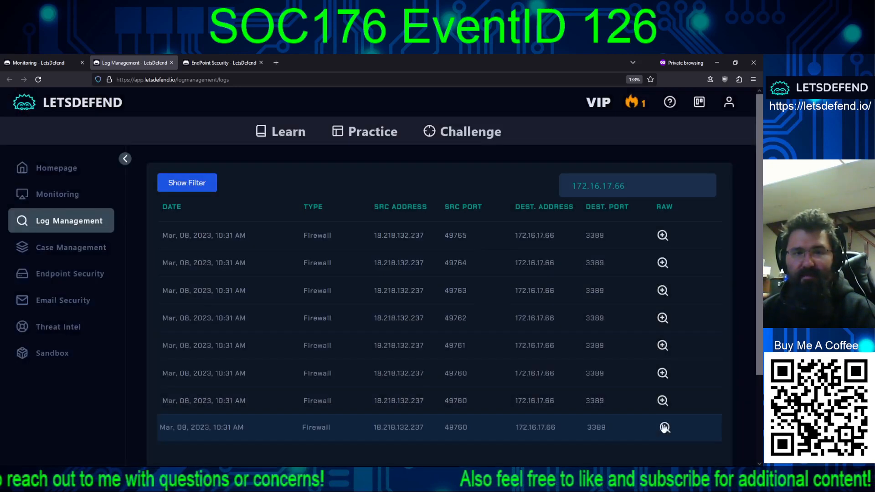
pyautogui.click(665, 400)
pyautogui.click(663, 371)
pyautogui.click(663, 373)
pyautogui.click(659, 345)
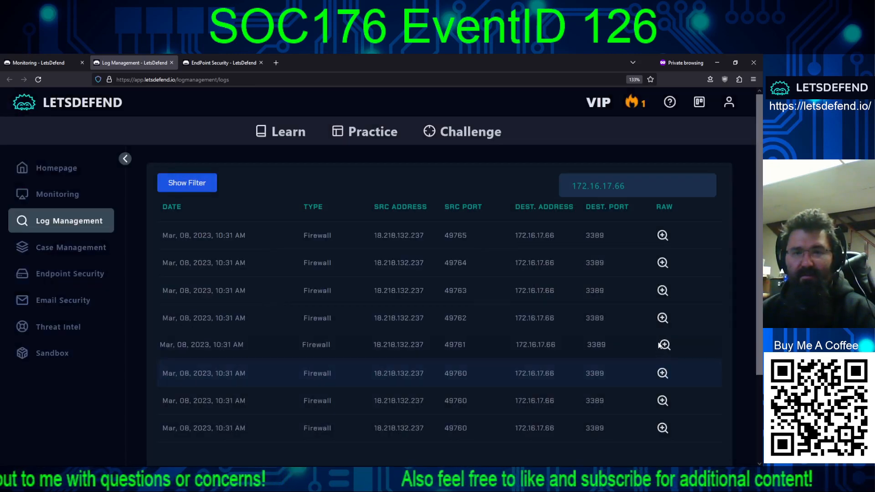
pyautogui.click(663, 345)
pyautogui.click(662, 344)
pyautogui.click(662, 318)
pyautogui.click(664, 290)
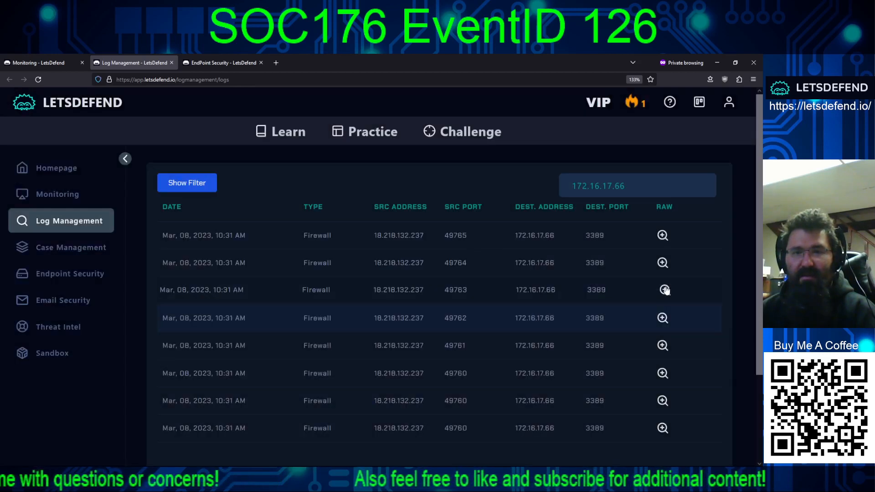
pyautogui.click(664, 289)
pyautogui.click(664, 273)
pyautogui.click(663, 262)
pyautogui.click(660, 242)
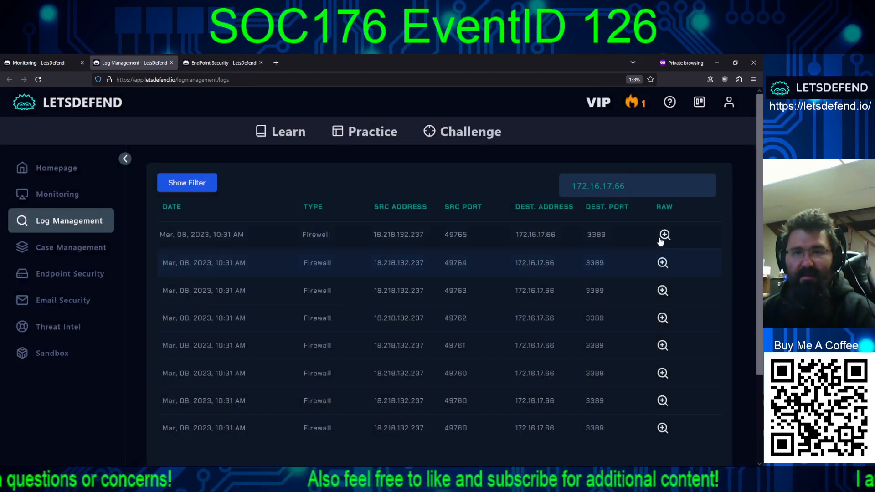
pyautogui.click(664, 235)
pyautogui.click(659, 236)
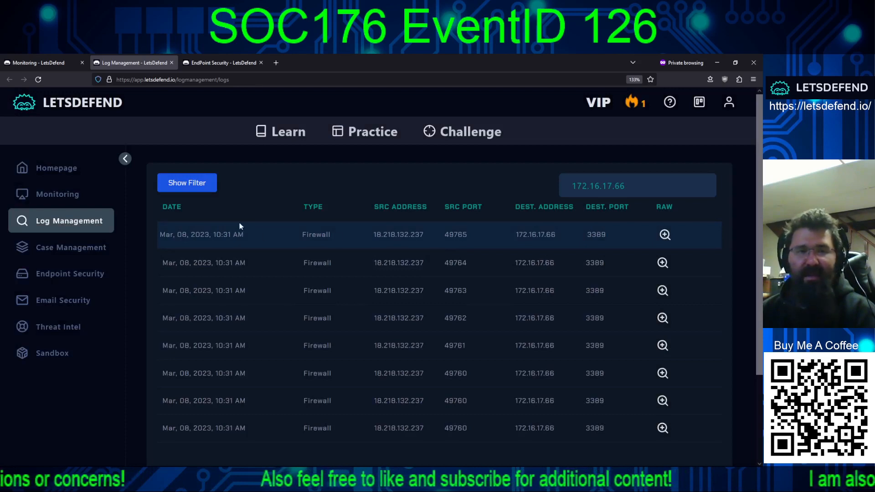
# Search the logs for the source IP address 18.218.132.237 and look through the matching entries.
pyautogui.moveTo(154, 205); pyautogui.dragTo(690, 434)
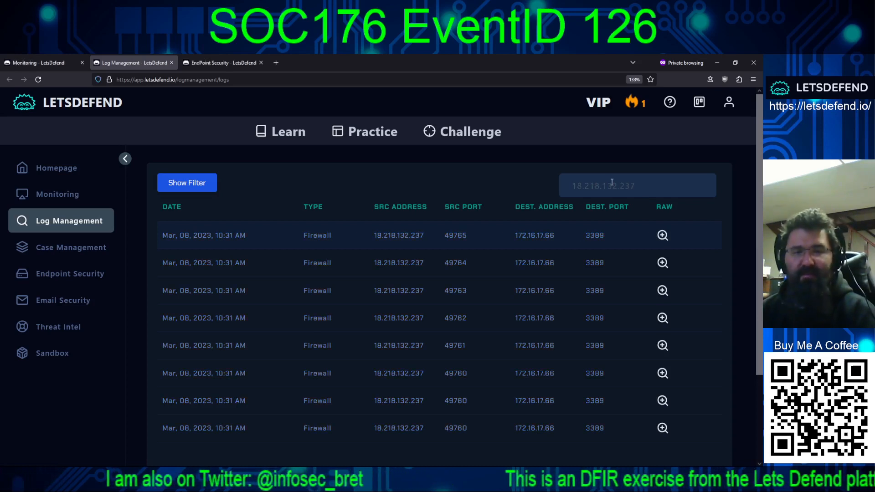
pyautogui.scroll(-3, 433, 339)
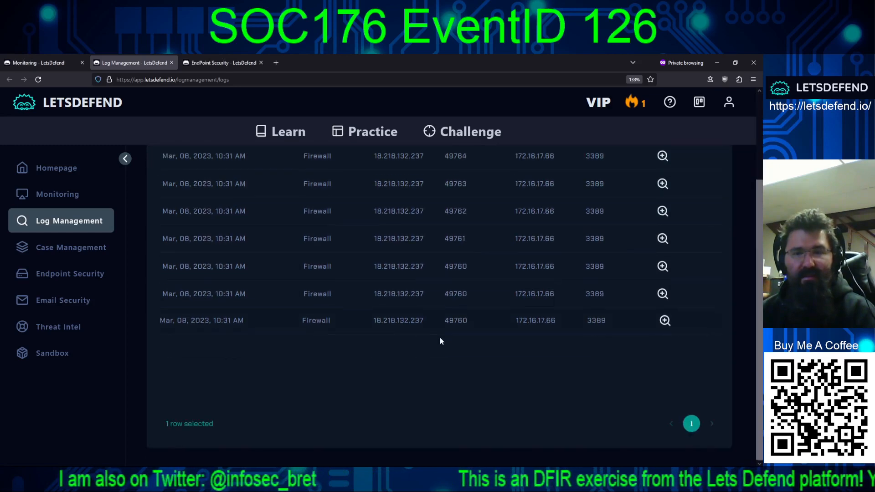
pyautogui.scroll(3, 387, 398)
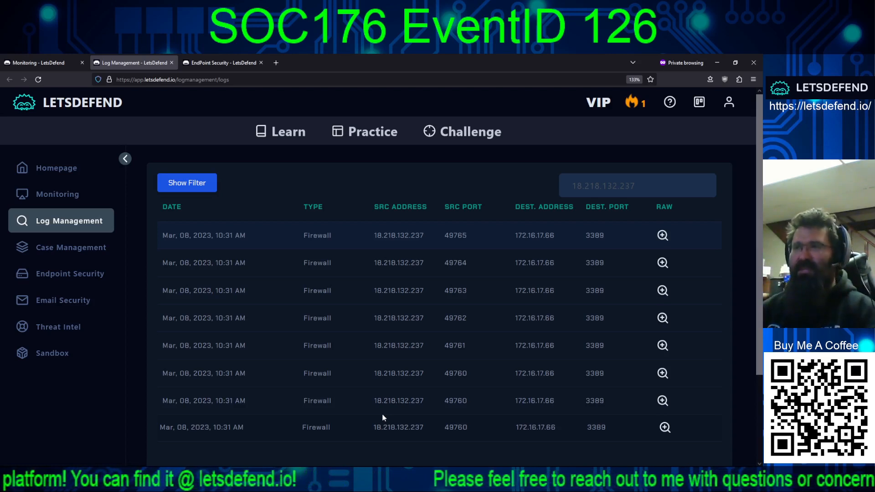
# Search Endpoint Security for the alert's destination hostname and open the details of endpoint 172.16.17.66.
pyautogui.click(201, 64)
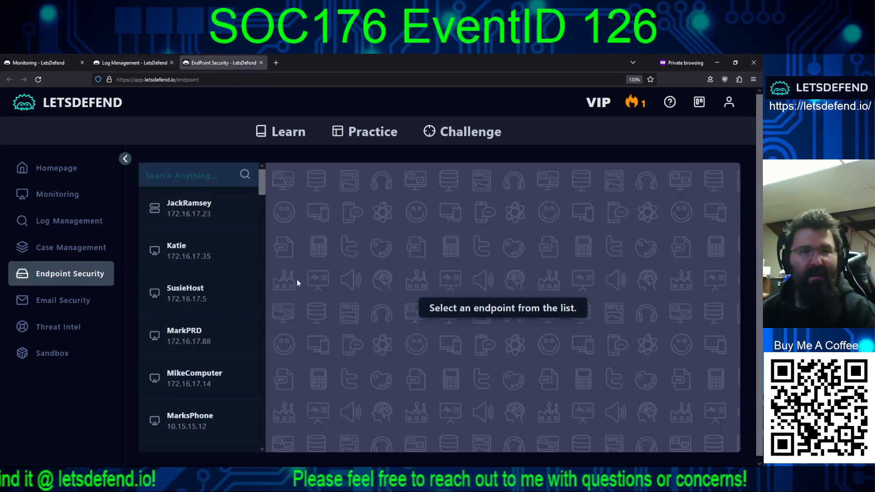
pyautogui.click(219, 176)
pyautogui.write('olivi')
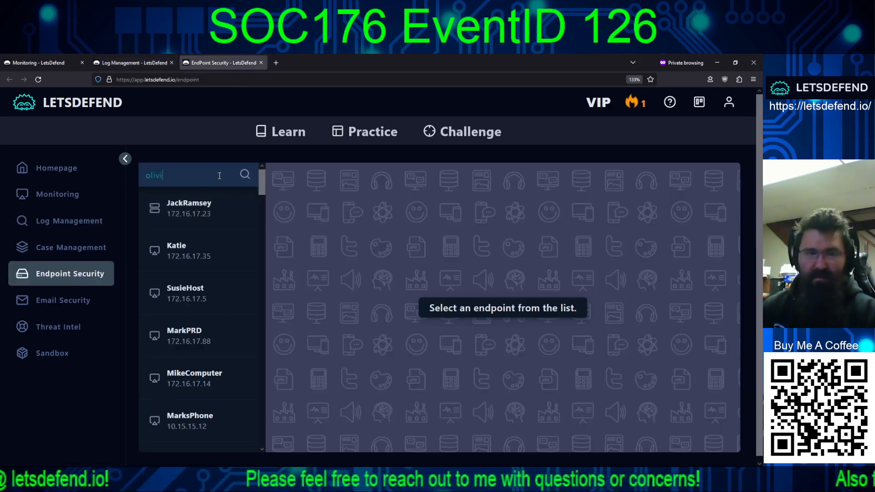
pyautogui.write('a')
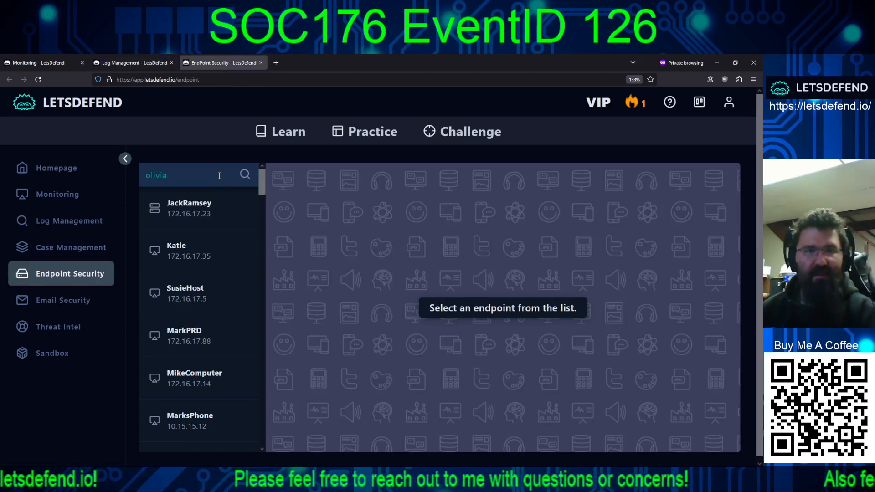
pyautogui.click(245, 175)
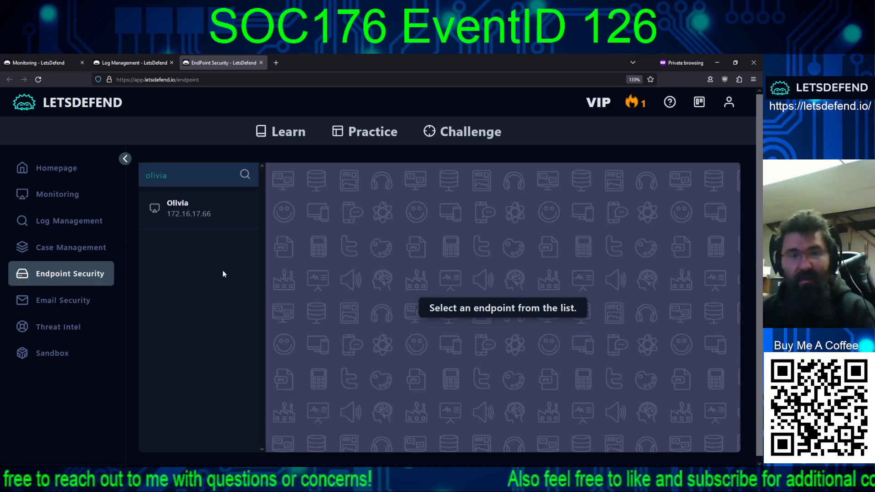
pyautogui.click(185, 208)
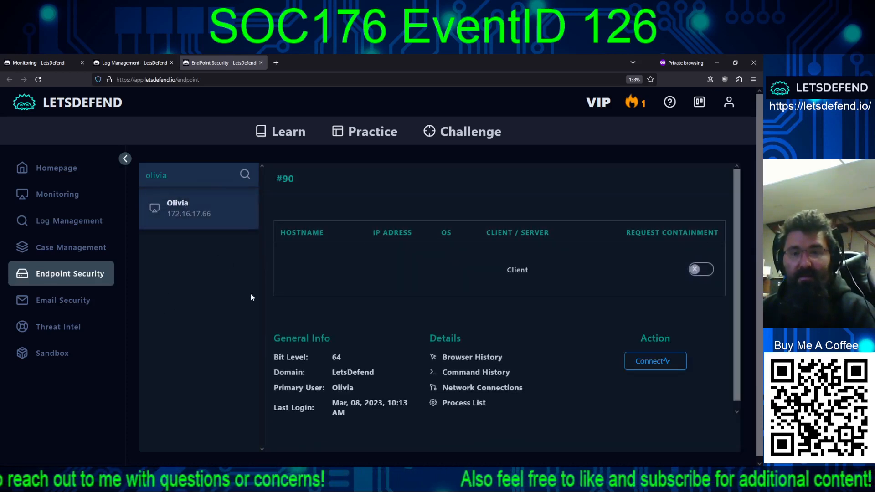
# Open the endpoint's browser history and look for visits dated around the alert.
pyautogui.click(461, 358)
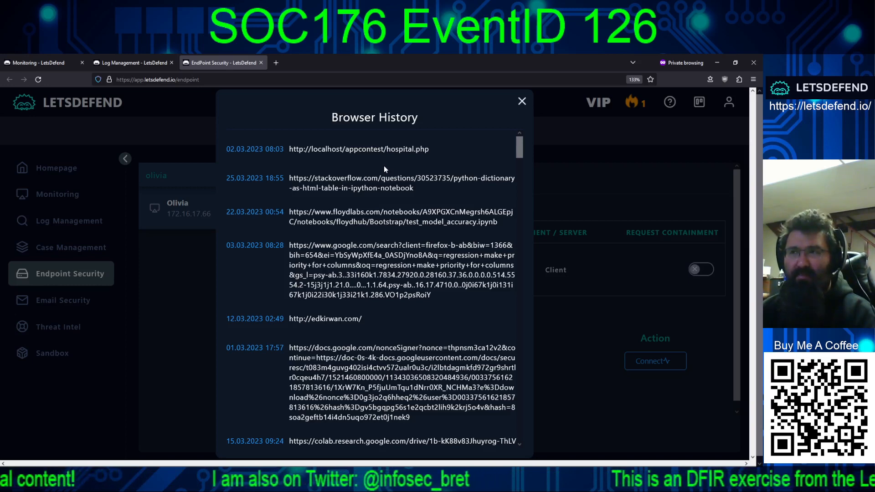
pyautogui.scroll(-3, 255, 270)
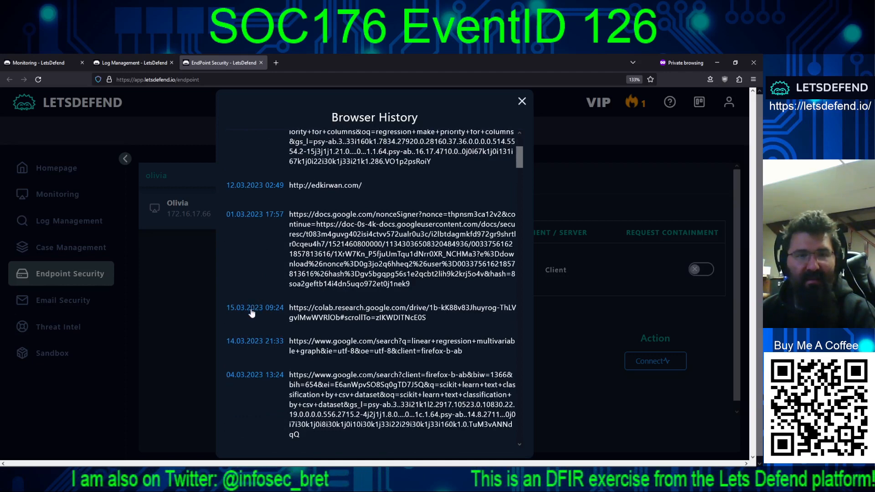
pyautogui.scroll(-3, 252, 312)
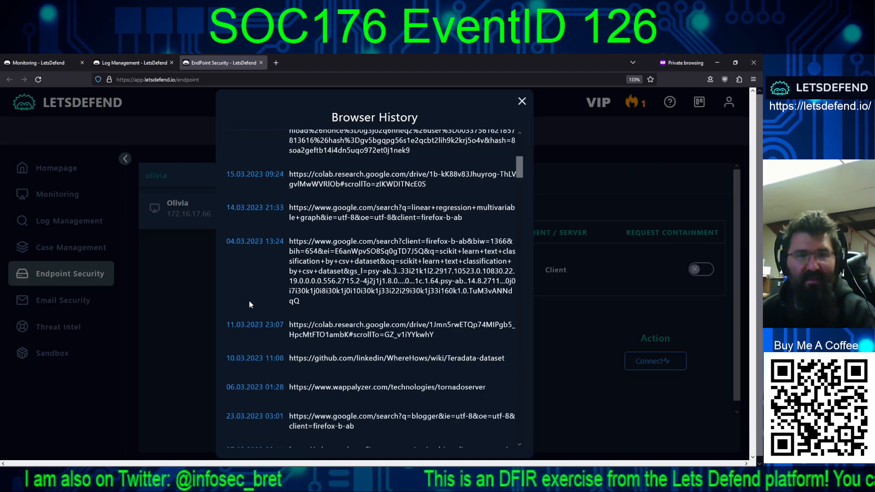
pyautogui.scroll(-2, 248, 302)
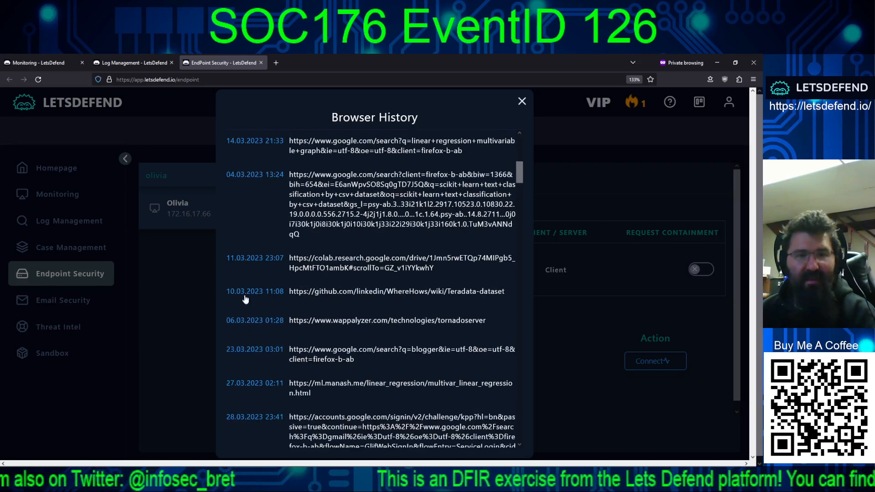
pyautogui.scroll(-5, 245, 298)
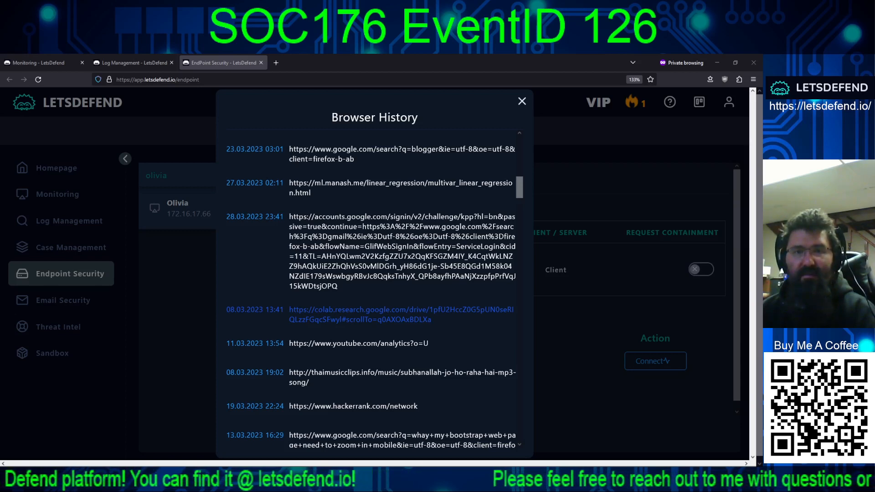
# Find every browser history entry dated 08.03.2023, compare its time and URL with the alert, and close the history.
pyautogui.hotkey('ctrl', 'f')
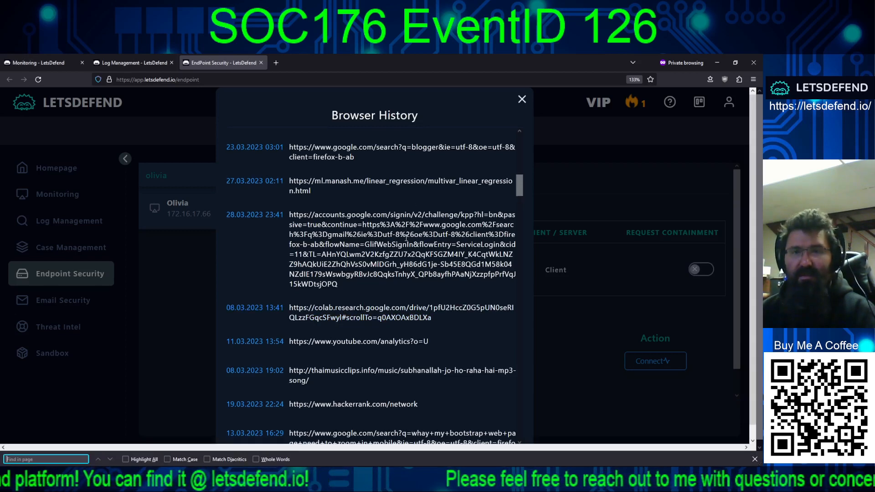
pyautogui.write('08.03.2023')
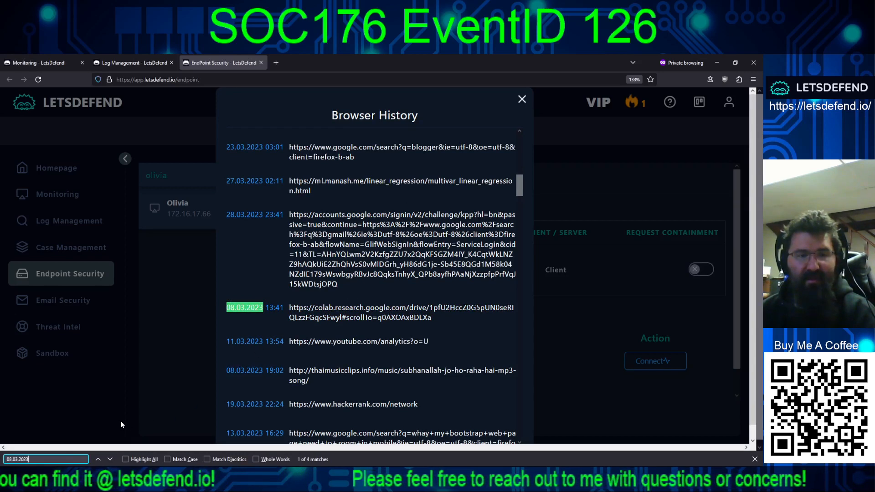
pyautogui.click(109, 459)
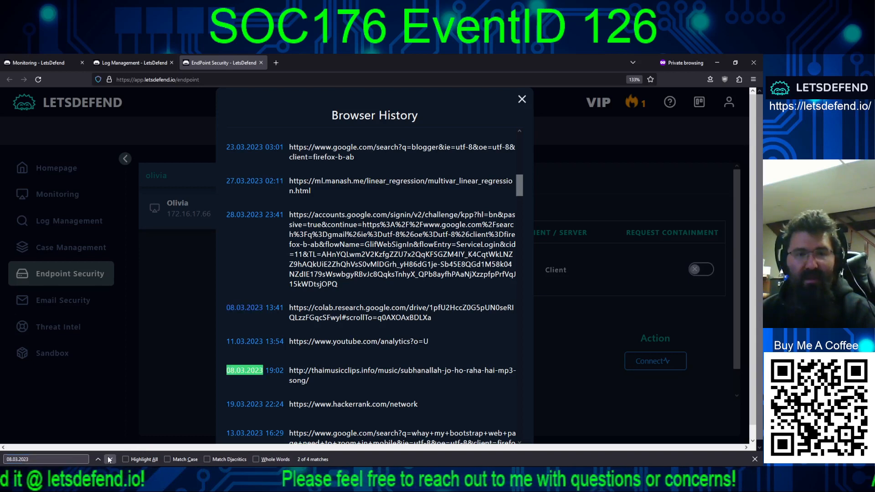
pyautogui.click(313, 386)
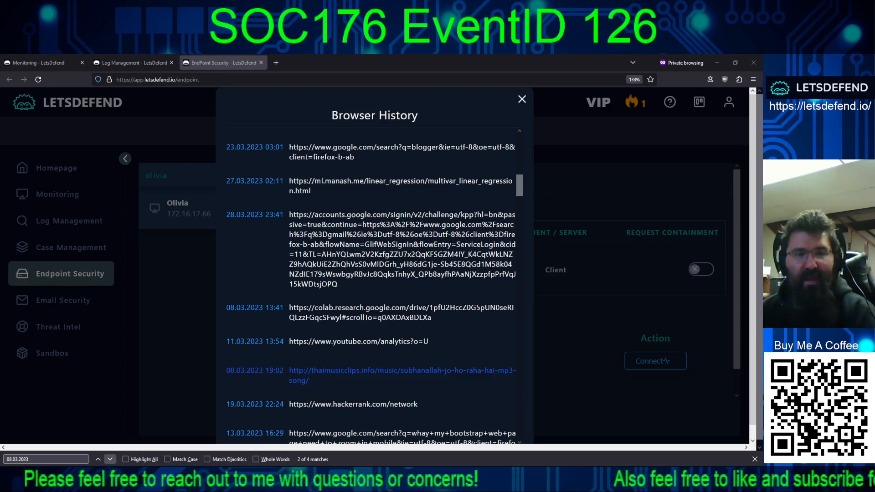
pyautogui.click(110, 459)
pyautogui.moveTo(457, 284); pyautogui.dragTo(224, 289)
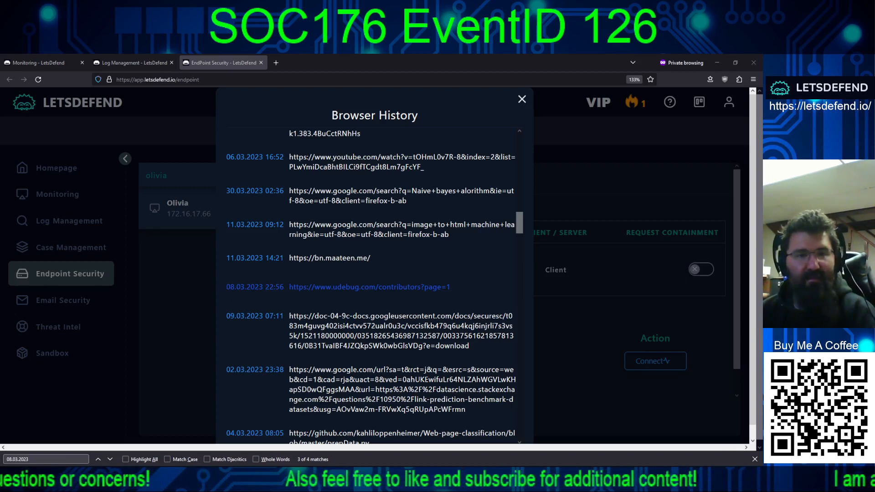
pyautogui.click(110, 459)
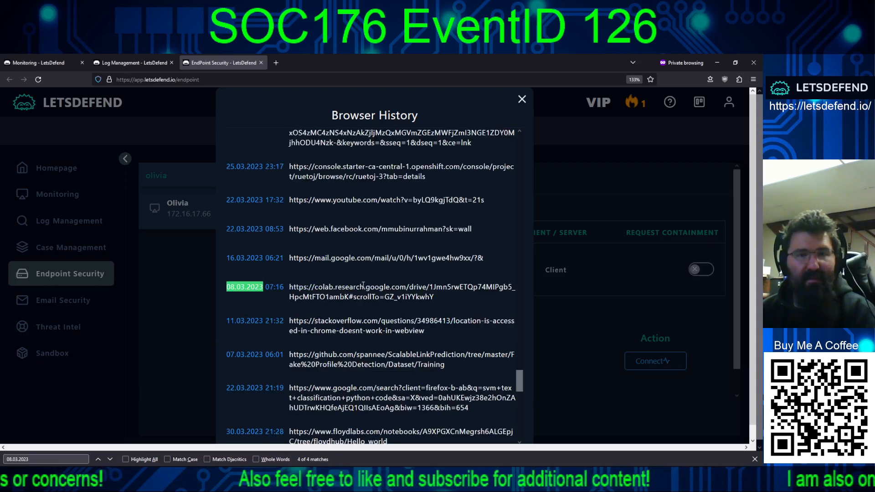
pyautogui.moveTo(435, 296); pyautogui.dragTo(244, 295)
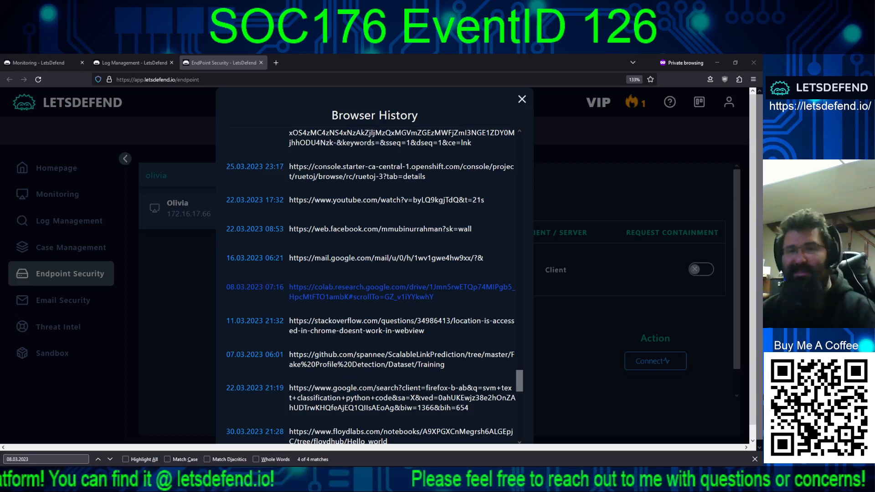
pyautogui.click(522, 100)
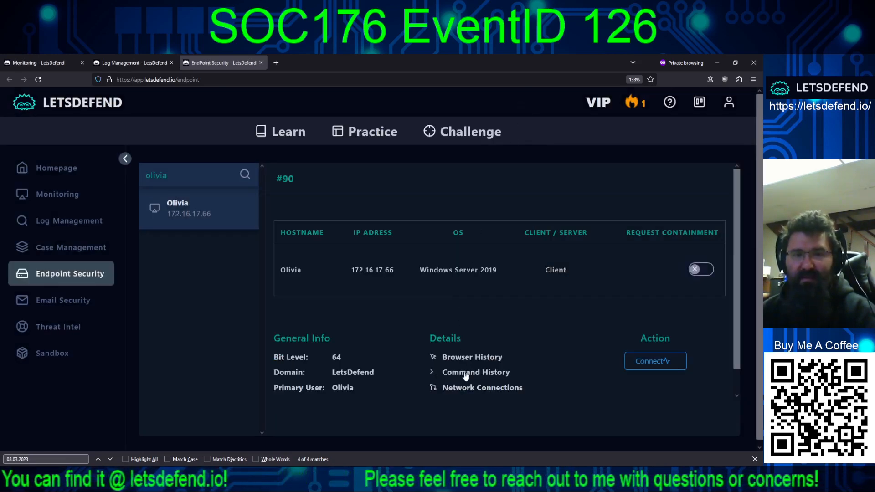
# Check the endpoint's command history, then open its network connections and find the entries dated 08.03.2023.
pyautogui.click(444, 371)
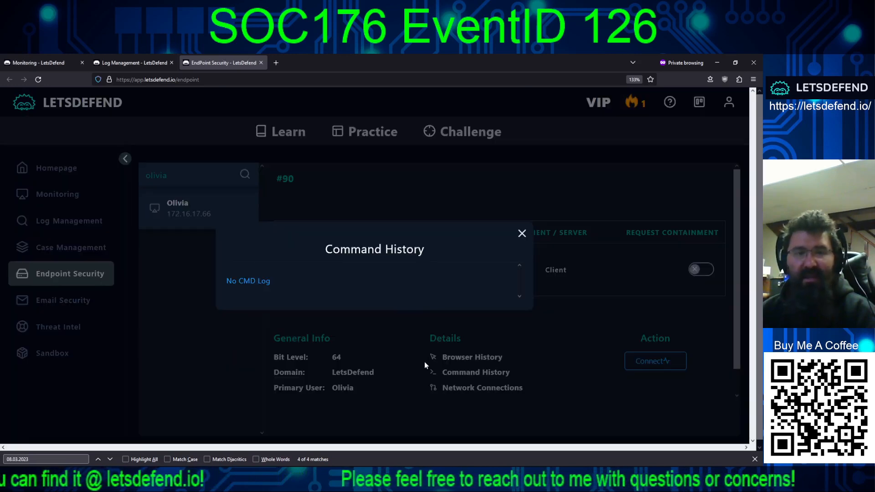
pyautogui.click(490, 388)
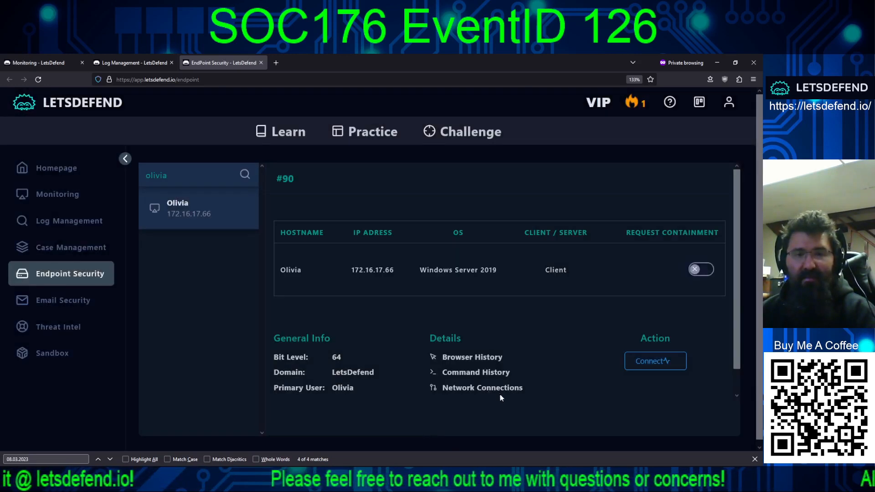
pyautogui.click(479, 388)
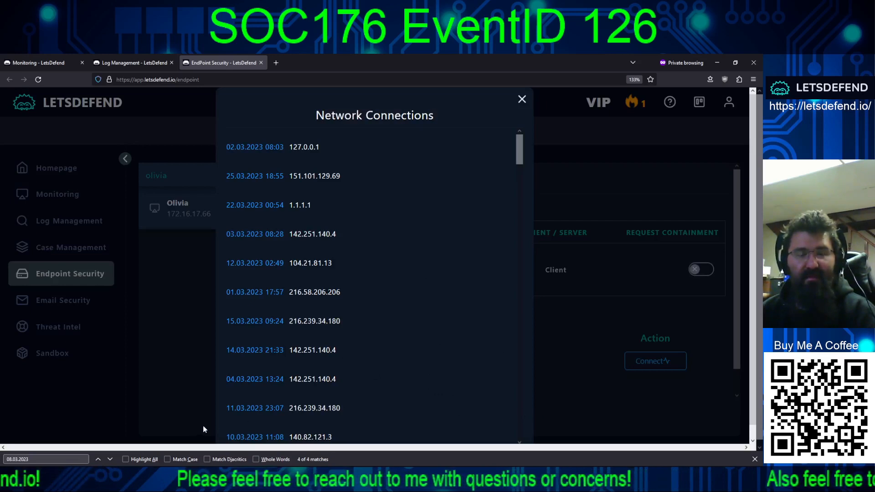
pyautogui.click(110, 458)
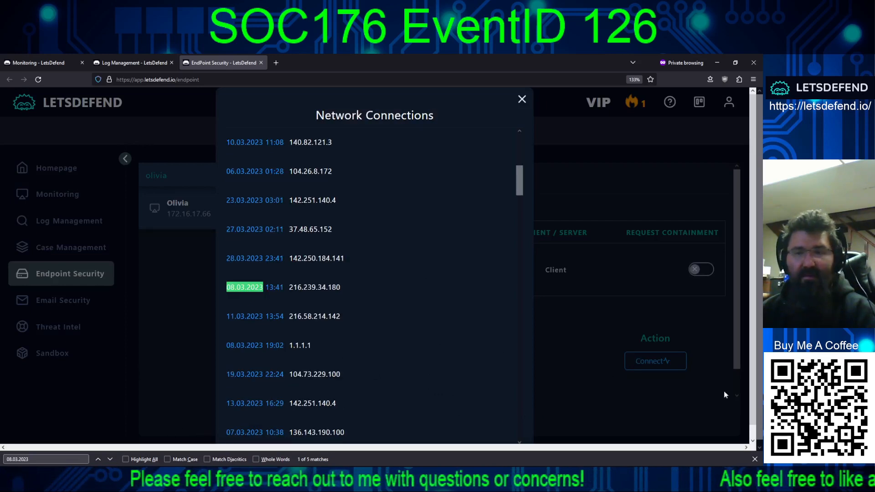
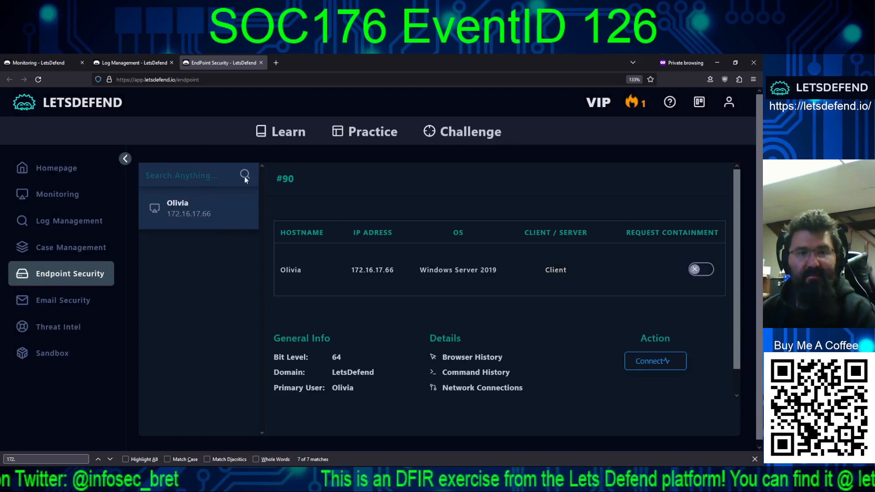
# List all endpoints without a search filter and look through their IP addresses to see which internal ranges are in use.
pyautogui.click(245, 176)
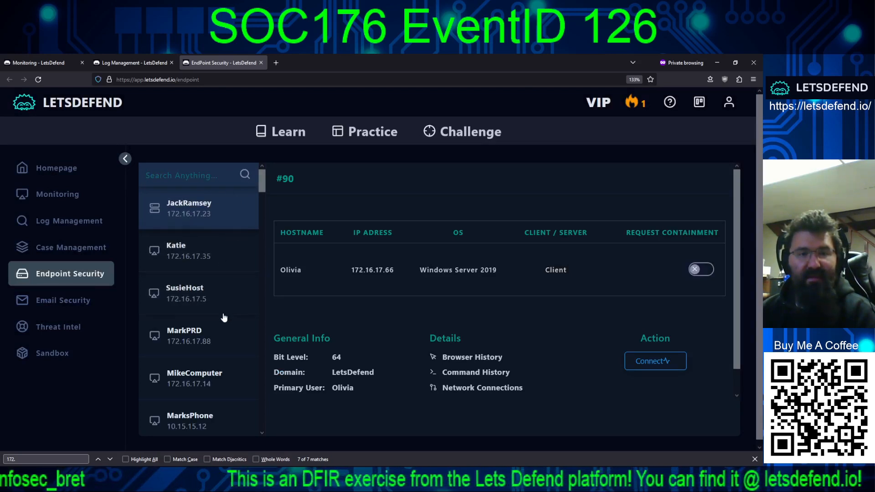
pyautogui.scroll(-5, 211, 387)
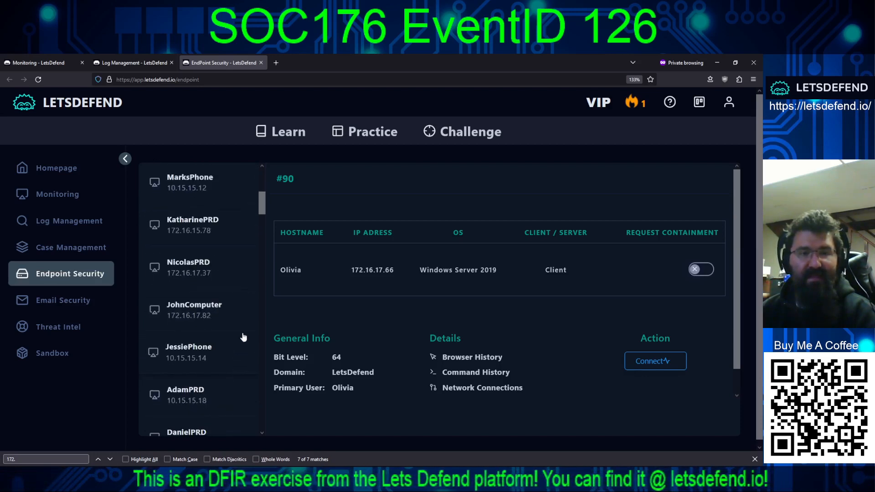
pyautogui.scroll(-5, 244, 338)
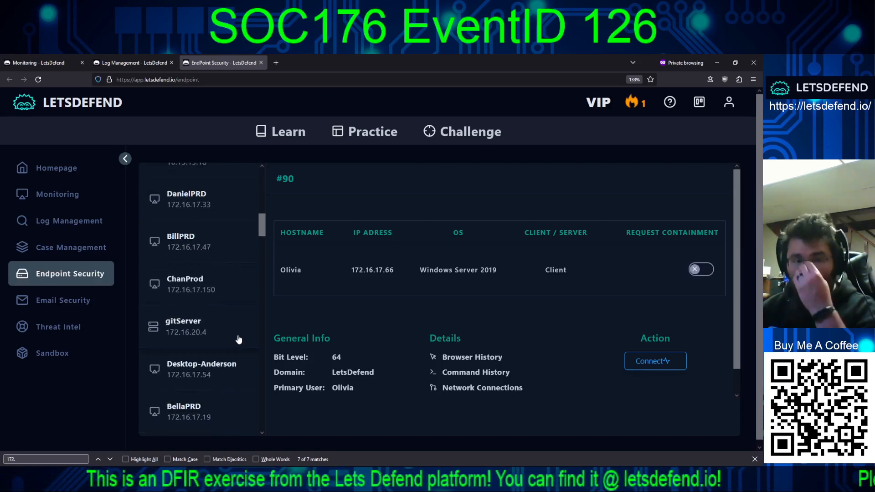
pyautogui.scroll(-5, 239, 337)
pyautogui.scroll(-5, 236, 335)
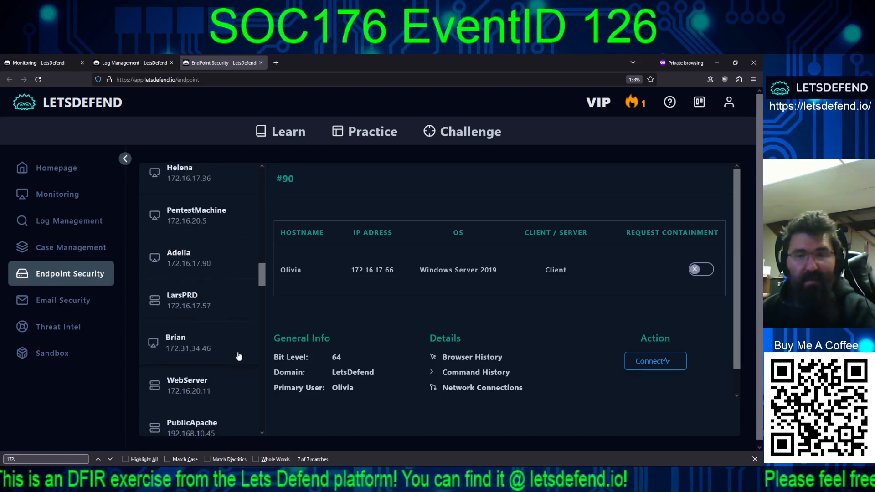
pyautogui.scroll(-10, 231, 349)
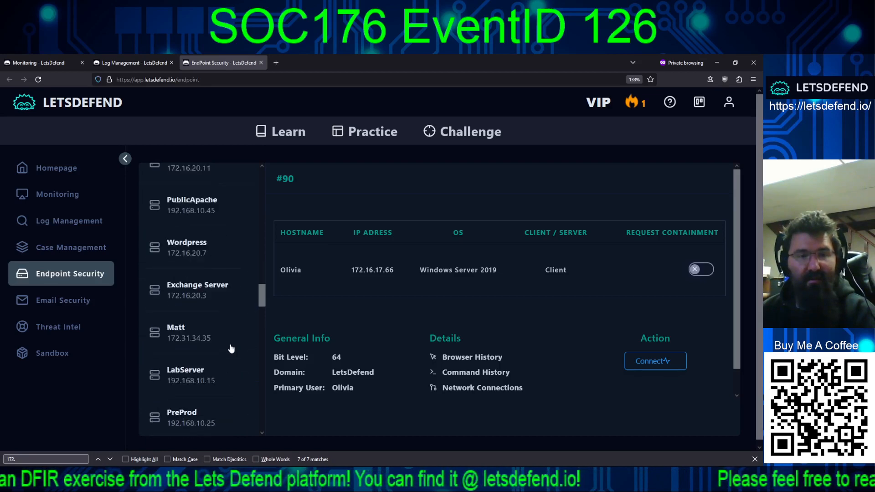
pyautogui.scroll(4, 230, 347)
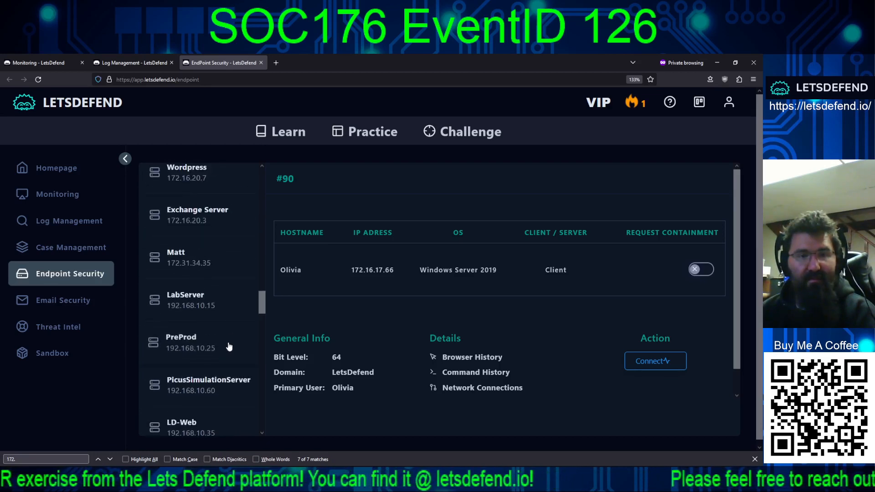
pyautogui.scroll(-8, 228, 346)
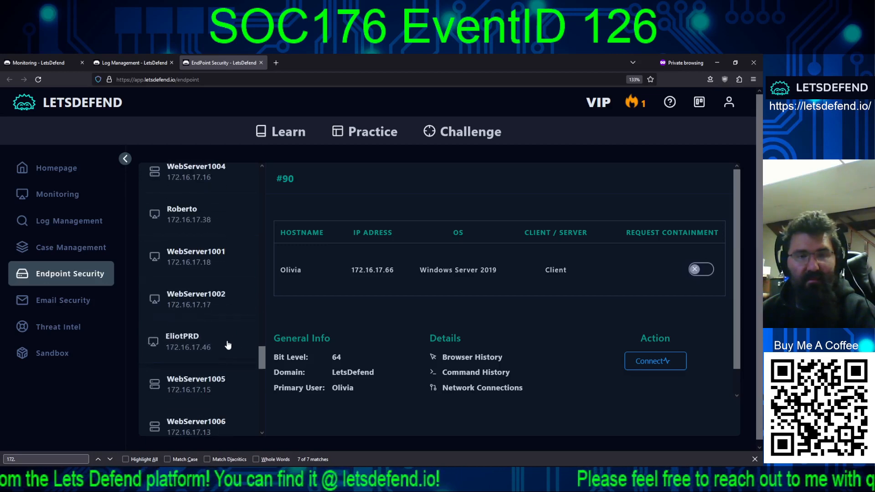
pyautogui.scroll(-15, 228, 345)
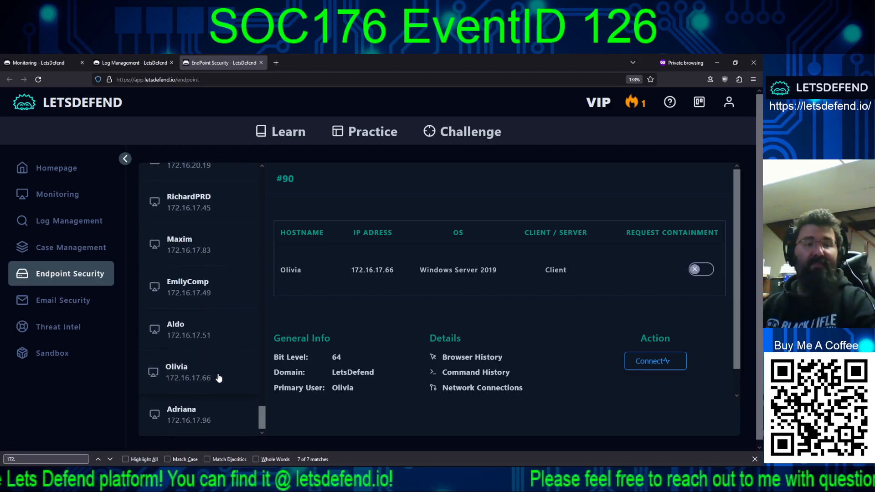
# Reopen the network connections of endpoint 172.16.17.66 and search them for internal addresses beginning with 10.15.
pyautogui.scroll(-1, 218, 375)
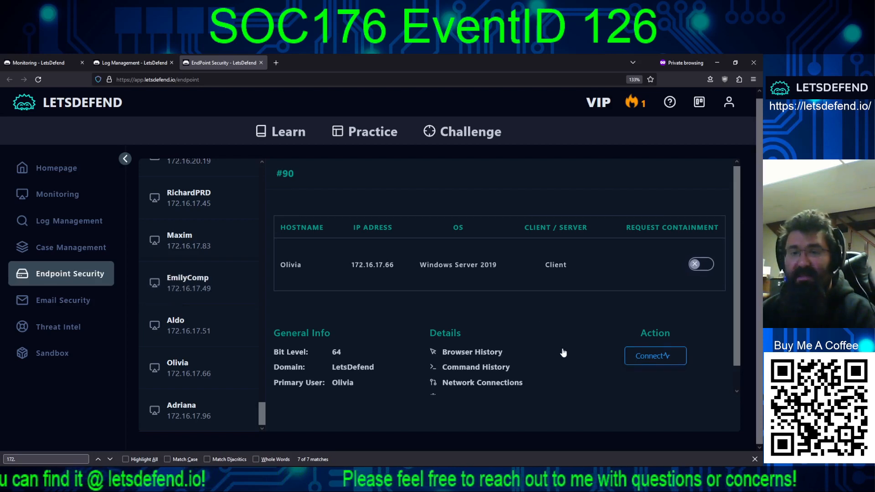
pyautogui.scroll(-1, 563, 352)
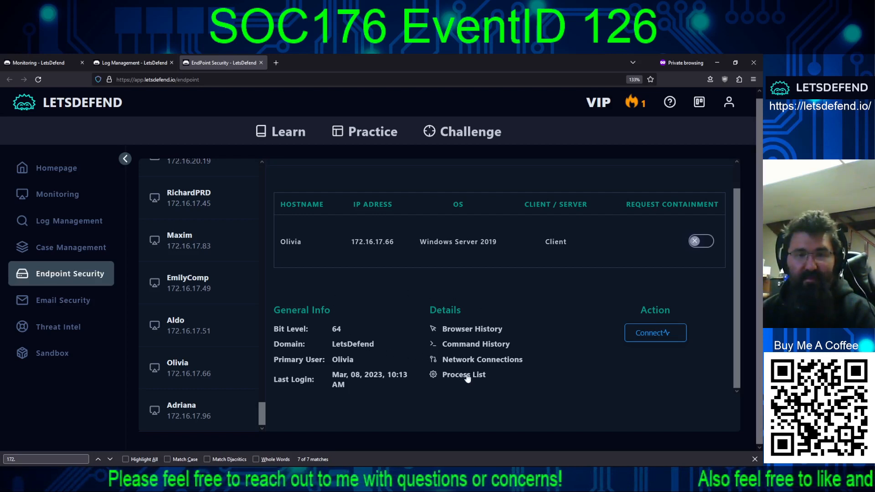
pyautogui.click(464, 362)
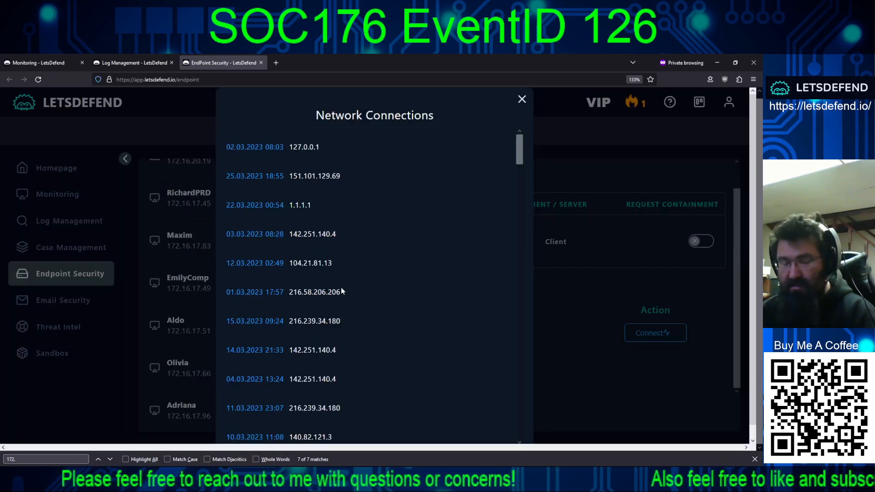
pyautogui.click(61, 459)
pyautogui.write('10.15')
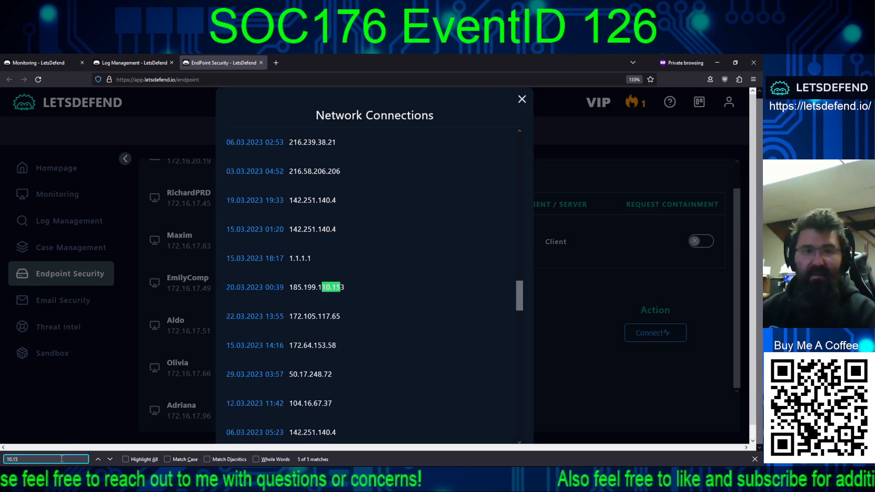
pyautogui.write('.')
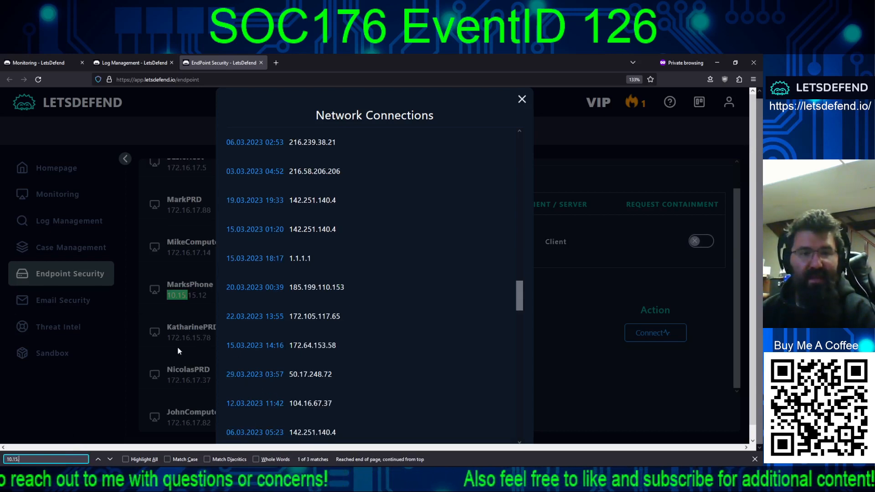
pyautogui.click(110, 459)
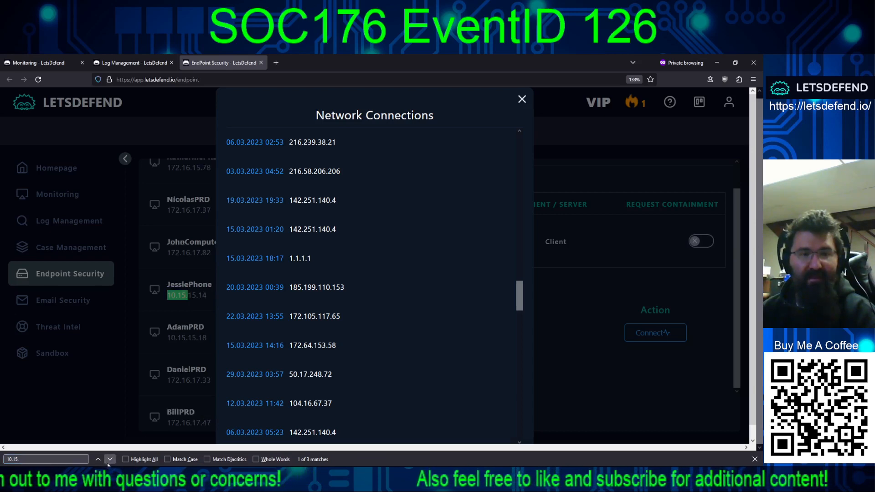
pyautogui.click(109, 459)
pyautogui.click(109, 459)
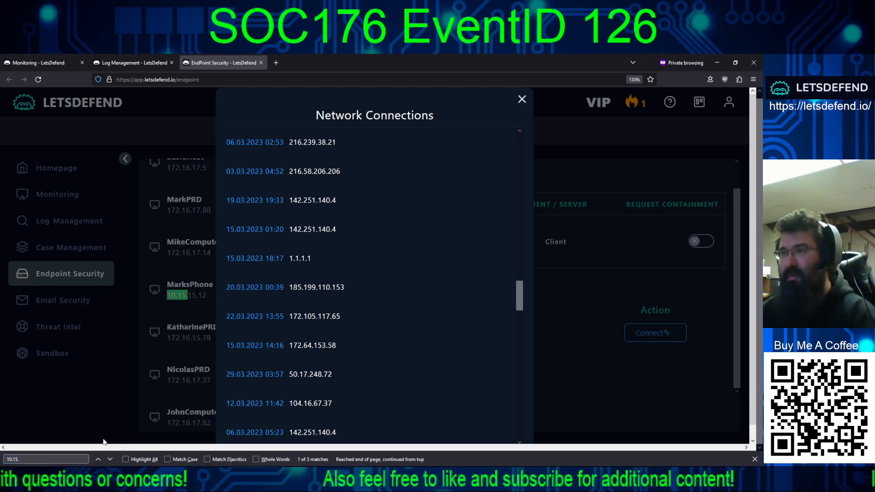
# Look through the network connections for suspicious addresses and entries around the alert time, and close the list.
pyautogui.scroll(-8, 351, 357)
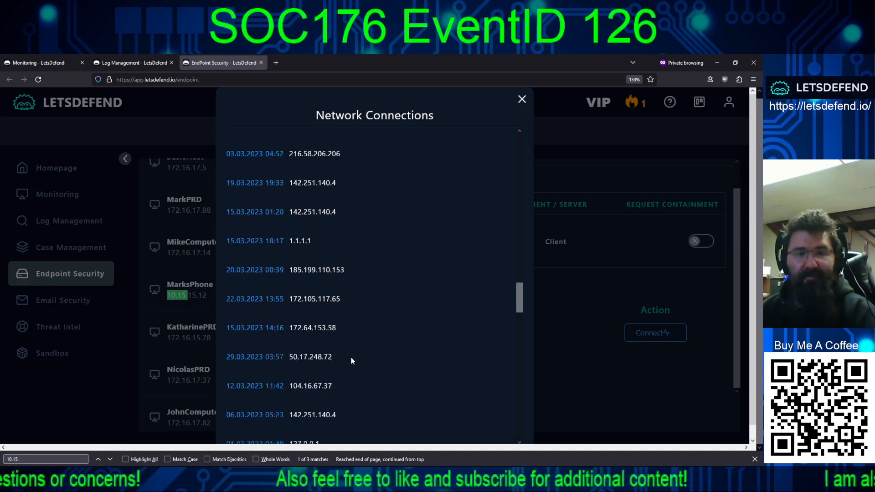
pyautogui.scroll(-6, 394, 357)
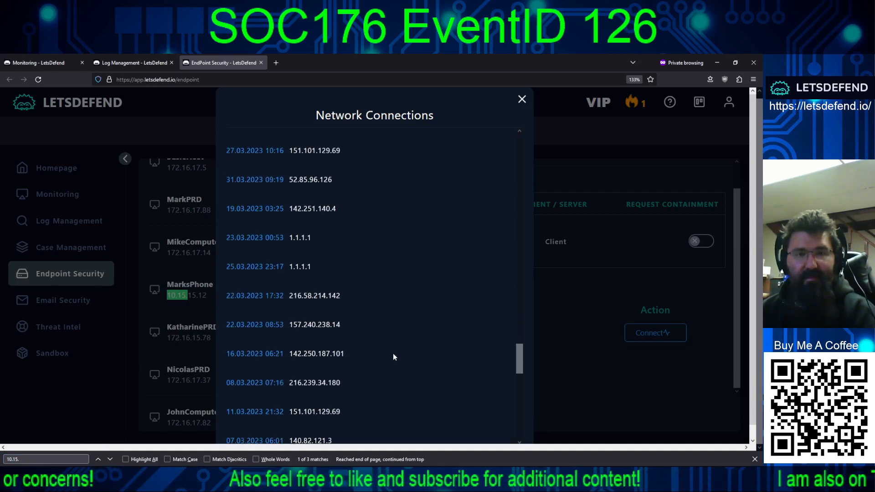
pyautogui.scroll(-2, 394, 357)
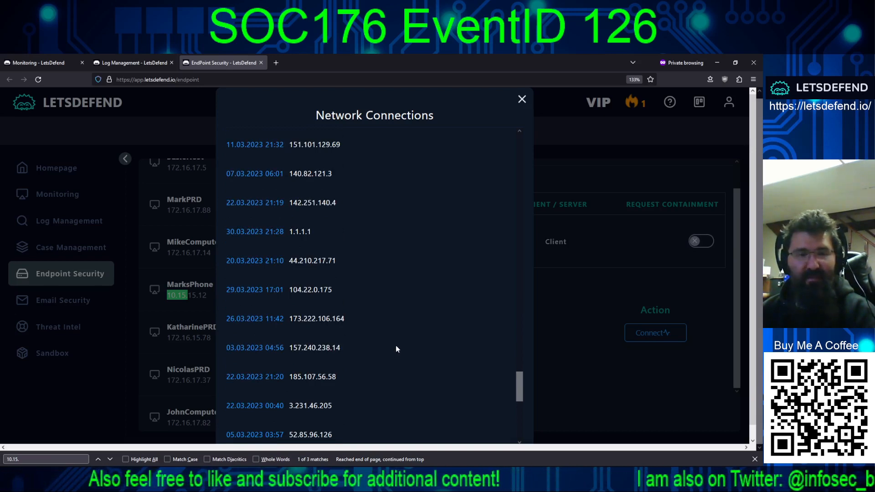
pyautogui.scroll(-3, 397, 348)
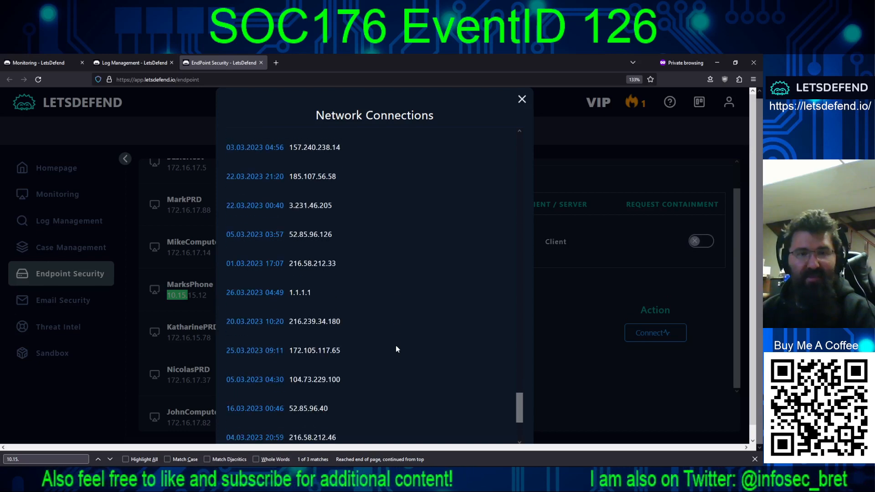
pyautogui.scroll(-3, 397, 349)
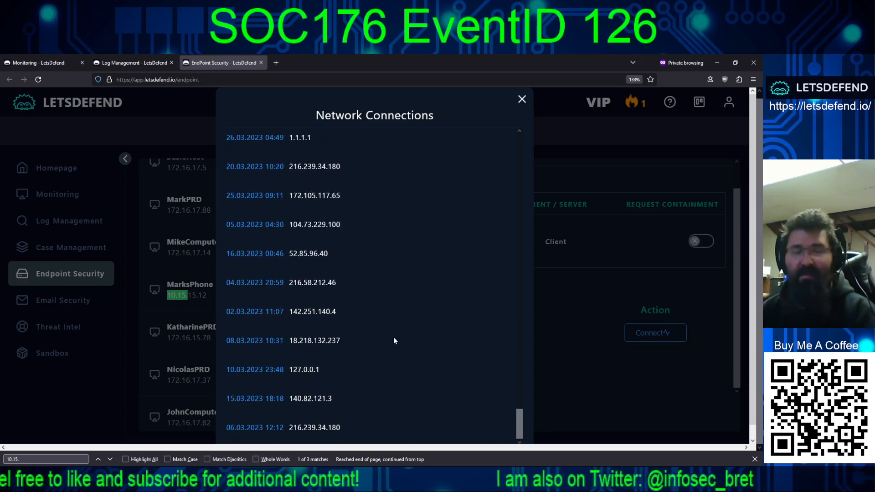
pyautogui.scroll(10, 402, 340)
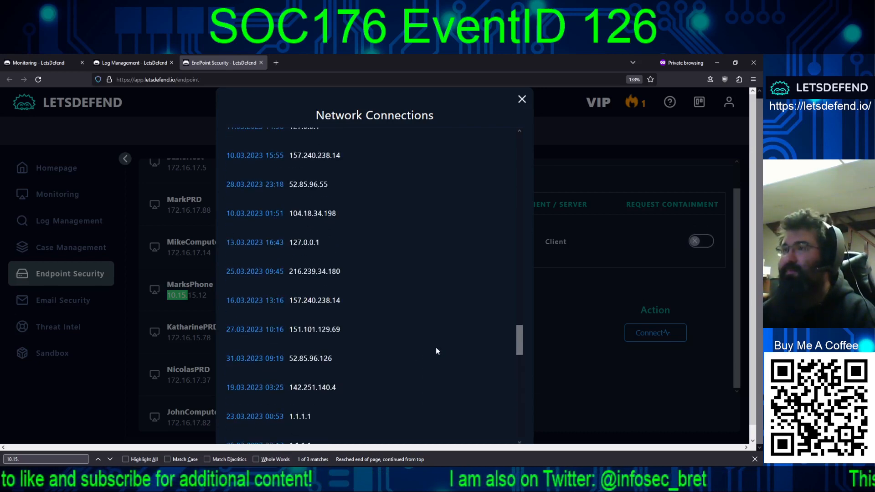
pyautogui.scroll(5, 436, 350)
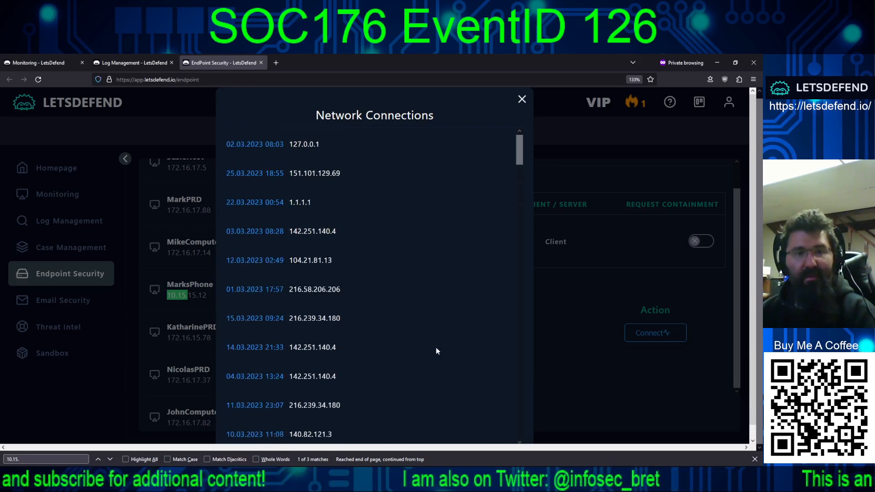
pyautogui.click(522, 100)
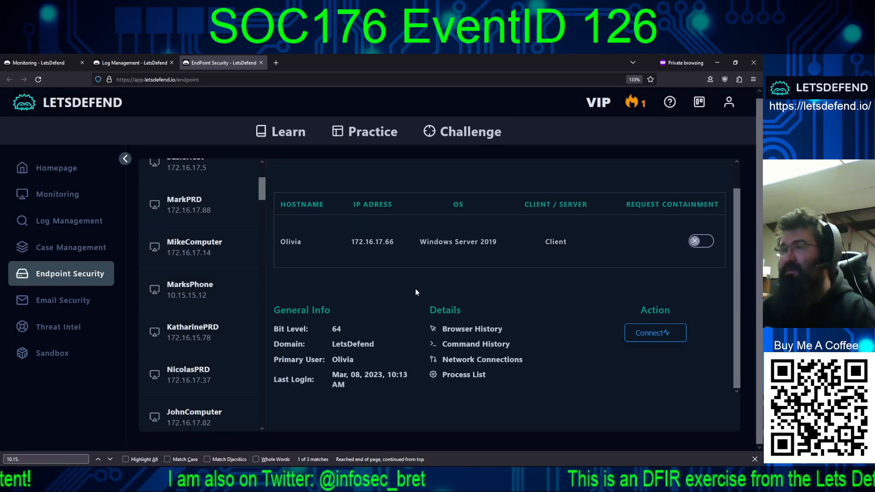
# Open the endpoint's process list, check the hash of wininit.exe on VirusTotal, and return to the list.
pyautogui.click(464, 376)
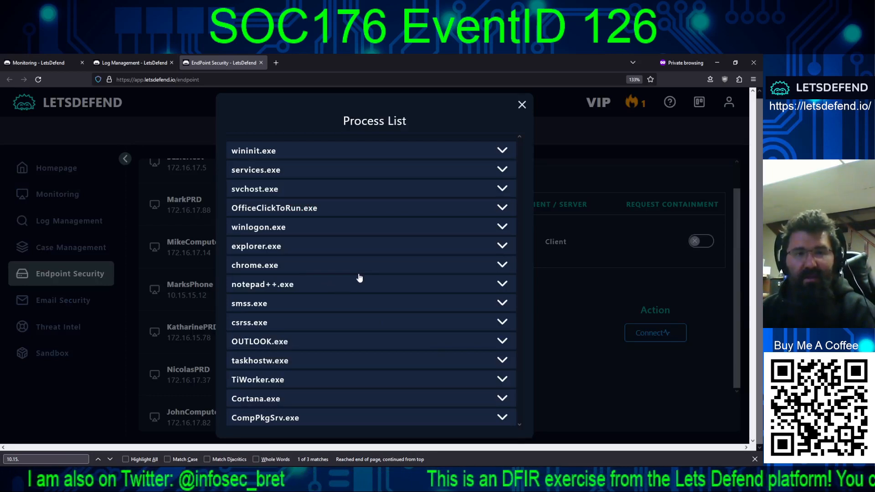
pyautogui.click(501, 151)
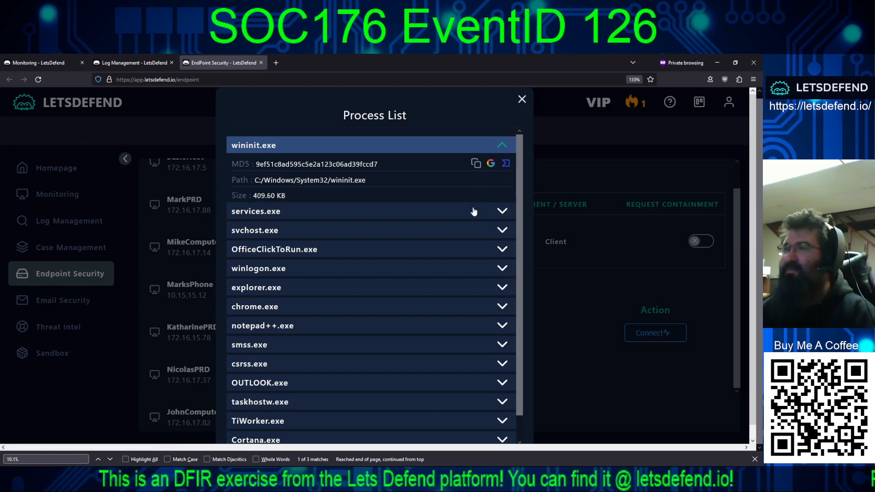
pyautogui.click(506, 164)
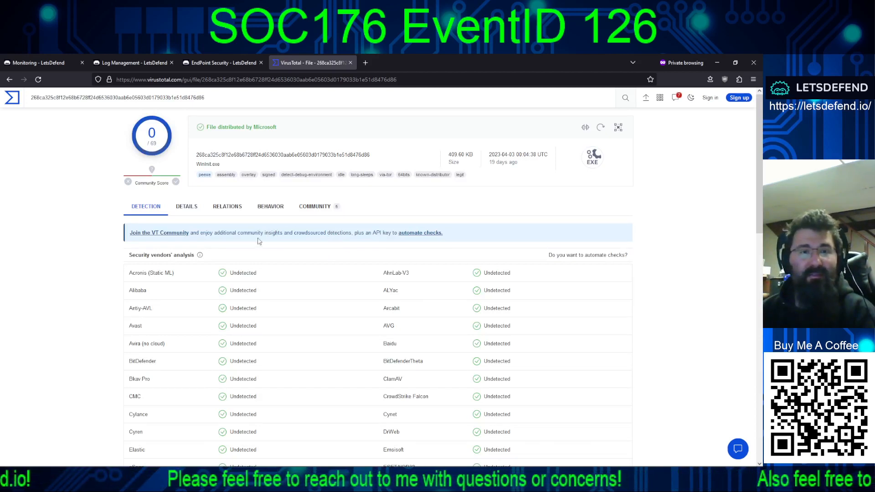
pyautogui.click(351, 63)
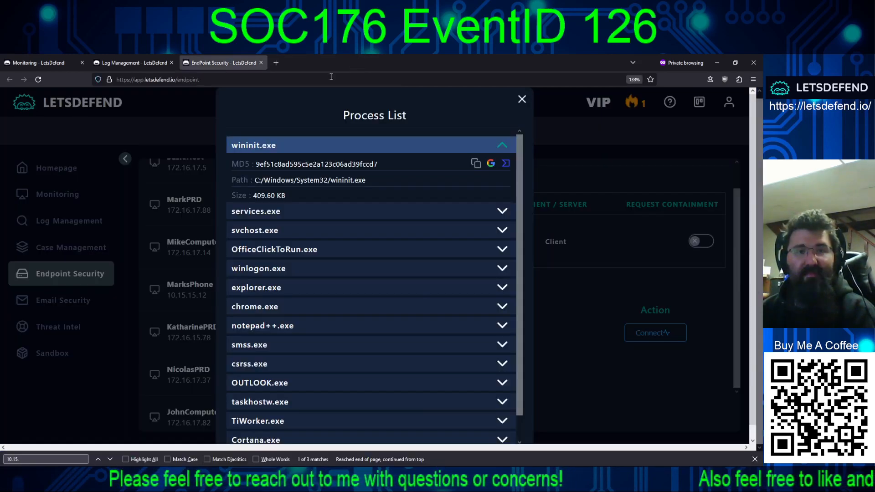
# Inspect the hash, path and parent details of each process in the list from services.exe through smss.exe.
pyautogui.click(496, 218)
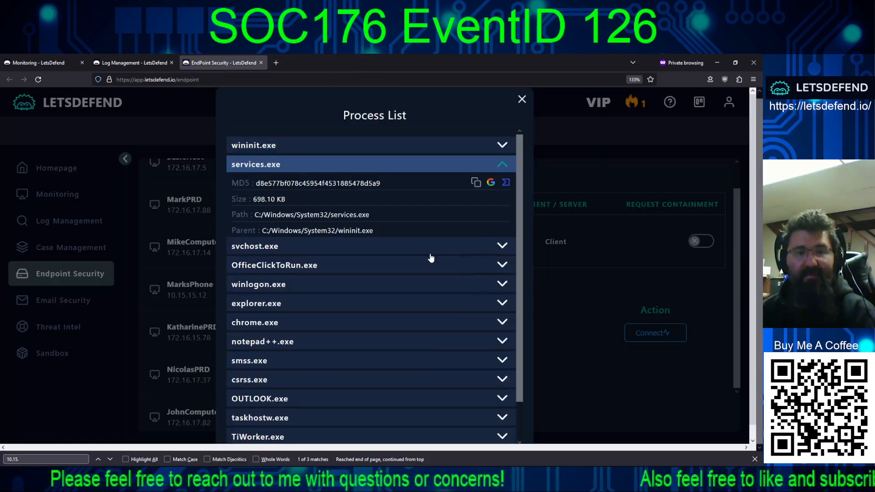
pyautogui.click(502, 246)
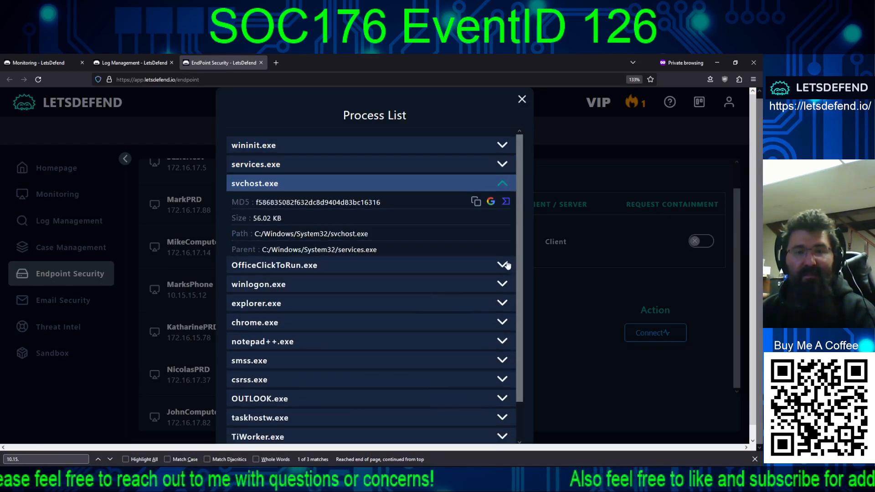
pyautogui.click(504, 264)
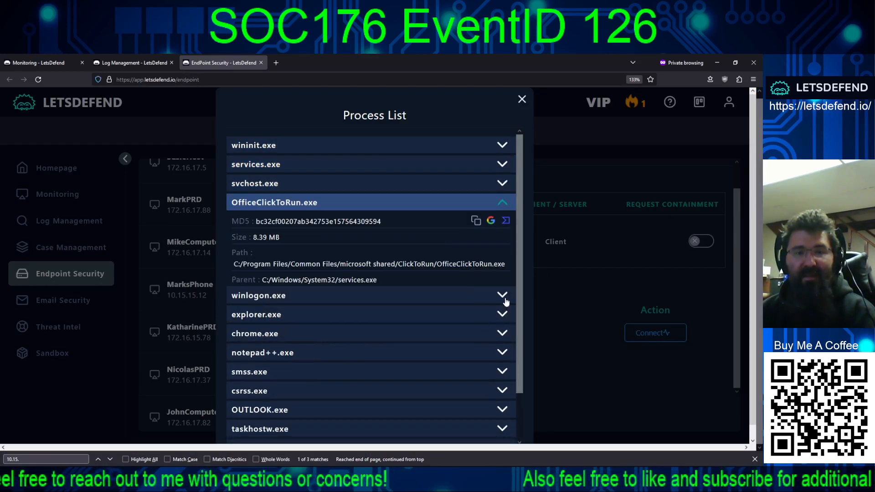
pyautogui.click(504, 296)
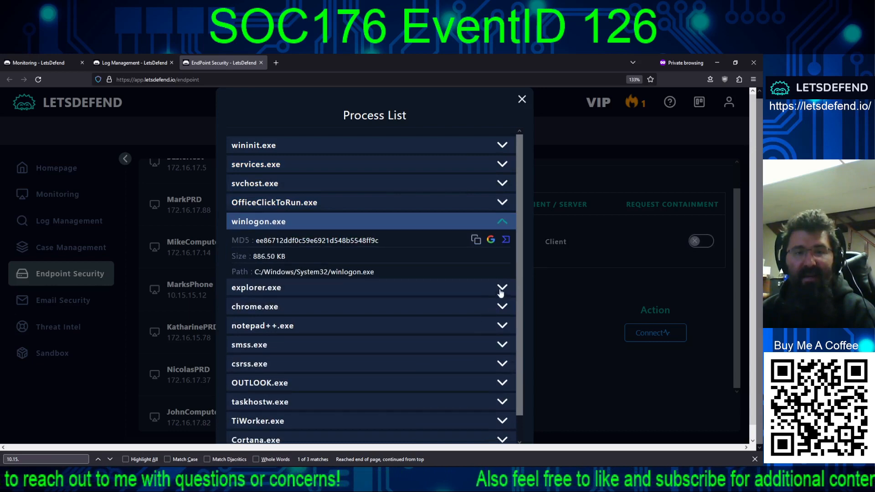
pyautogui.click(503, 288)
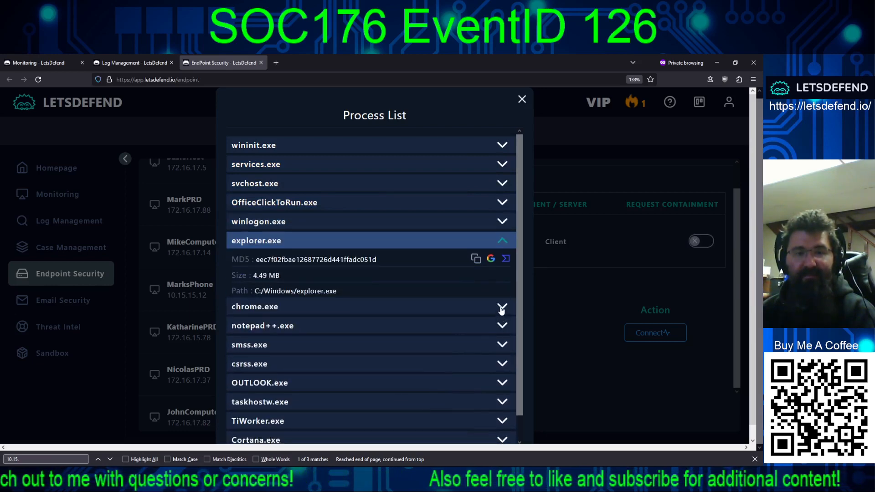
pyautogui.click(502, 308)
pyautogui.click(501, 342)
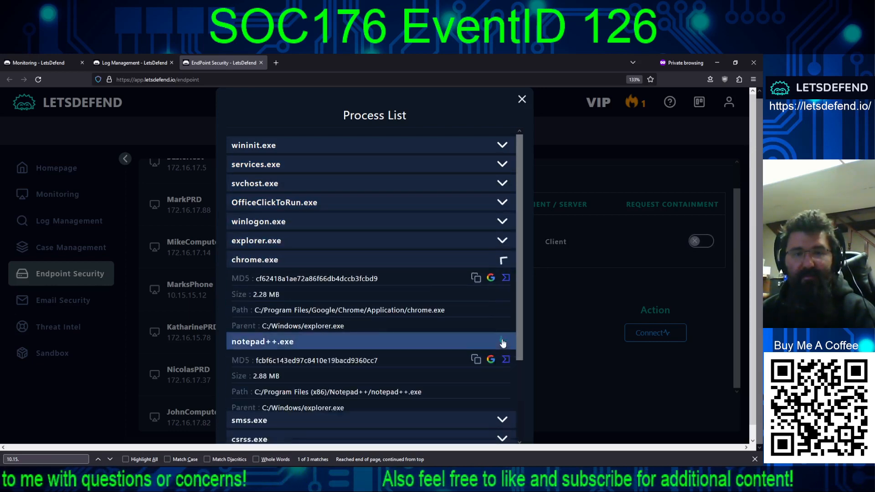
pyautogui.click(502, 362)
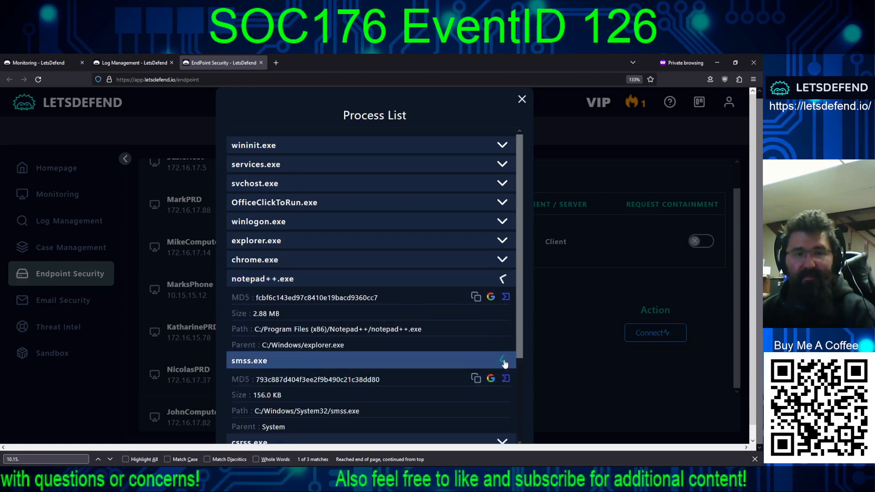
# Inspect the details of the remaining processes from csrss.exe through CompPkgSrv.exe, and close the process list and the page search.
pyautogui.scroll(-1, 444, 281)
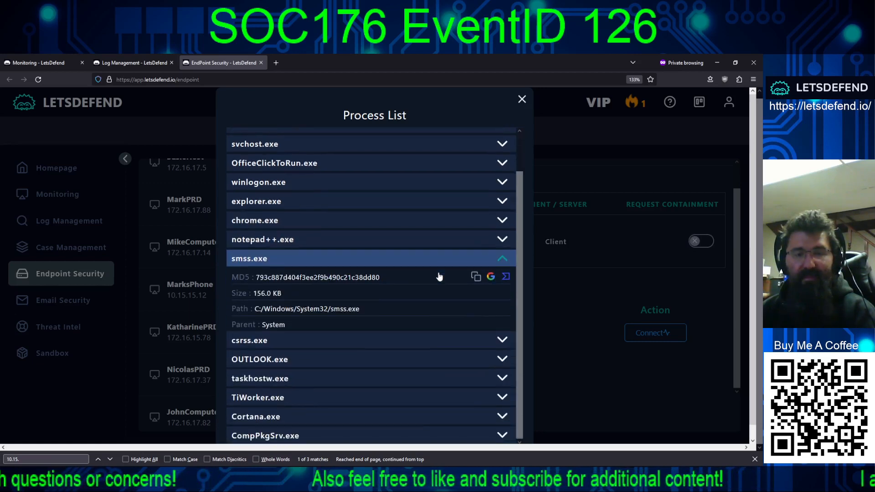
pyautogui.click(503, 341)
pyautogui.scroll(-1, 449, 338)
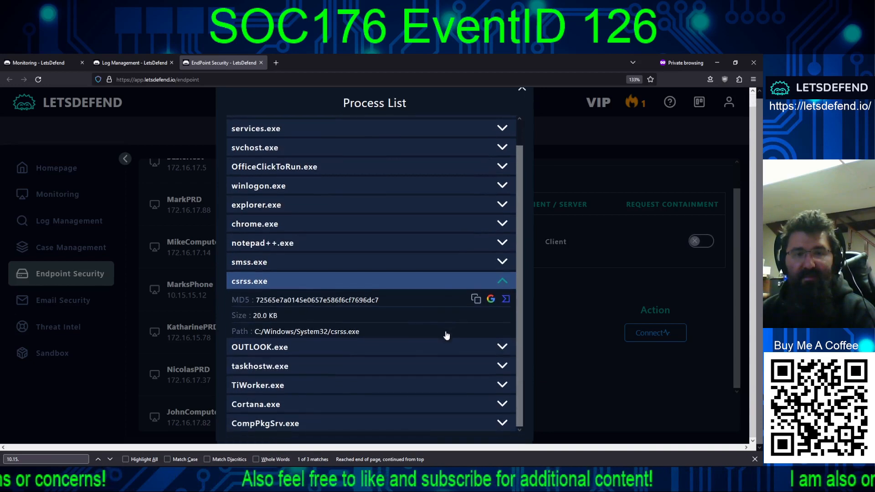
pyautogui.click(502, 346)
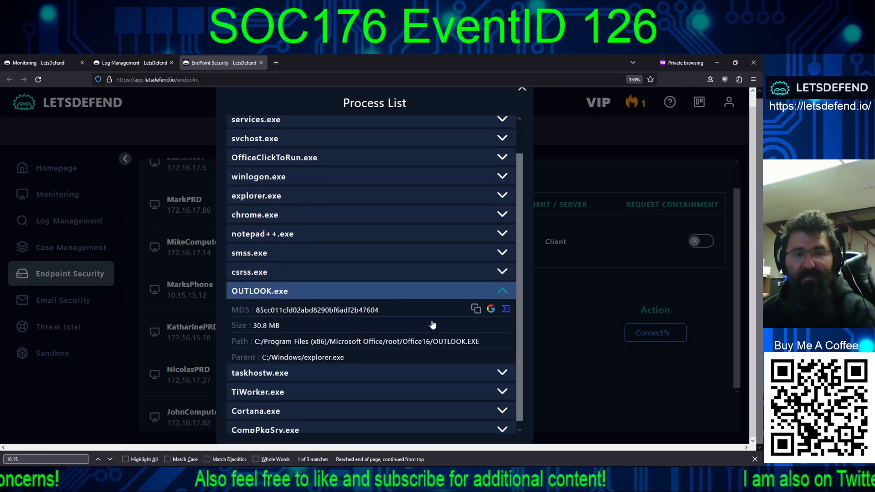
pyautogui.click(502, 365)
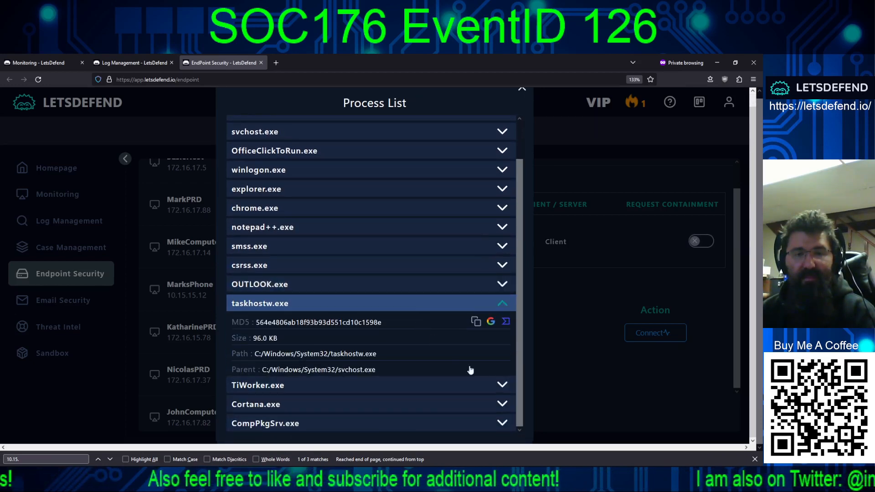
pyautogui.click(502, 386)
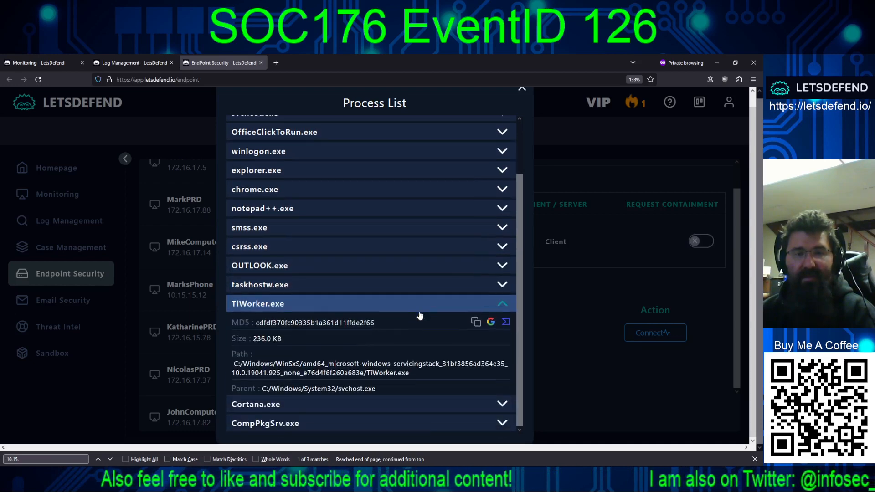
pyautogui.click(503, 405)
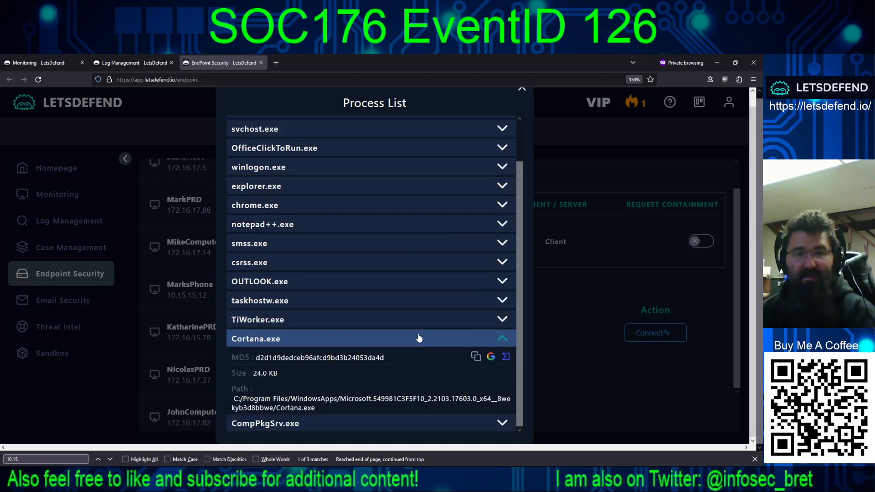
pyautogui.click(502, 424)
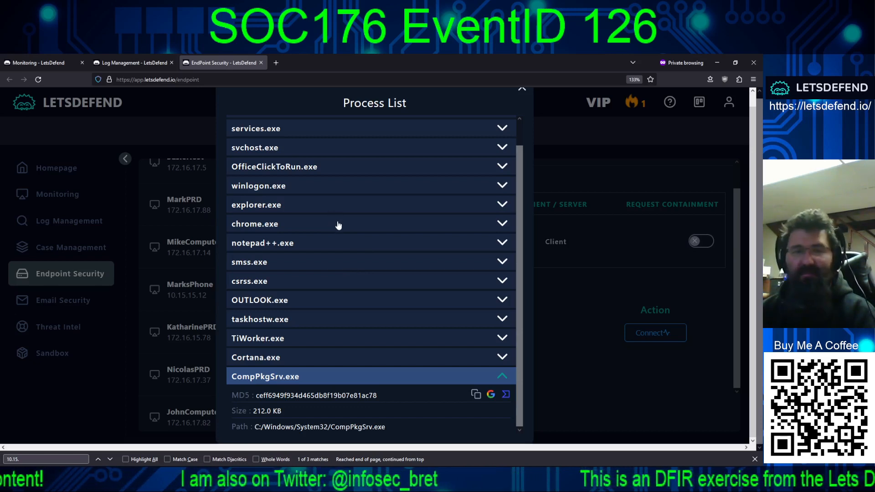
pyautogui.scroll(1, 376, 274)
pyautogui.scroll(-1, 373, 275)
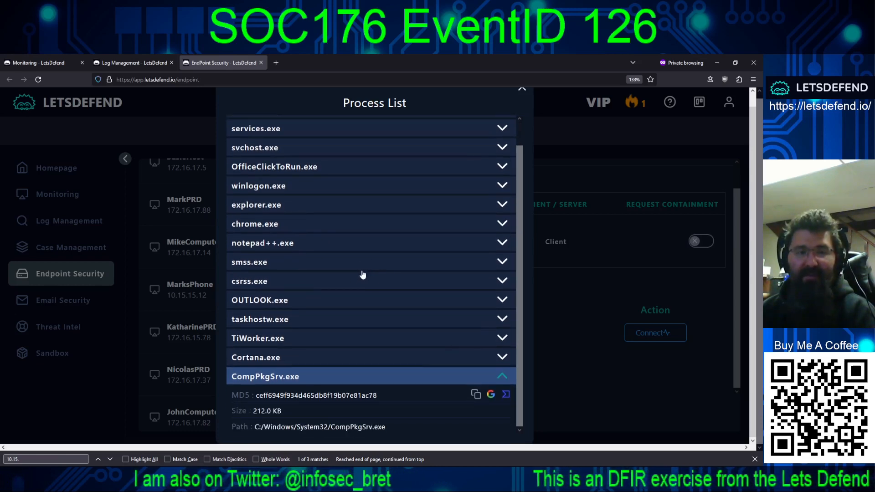
pyautogui.click(500, 381)
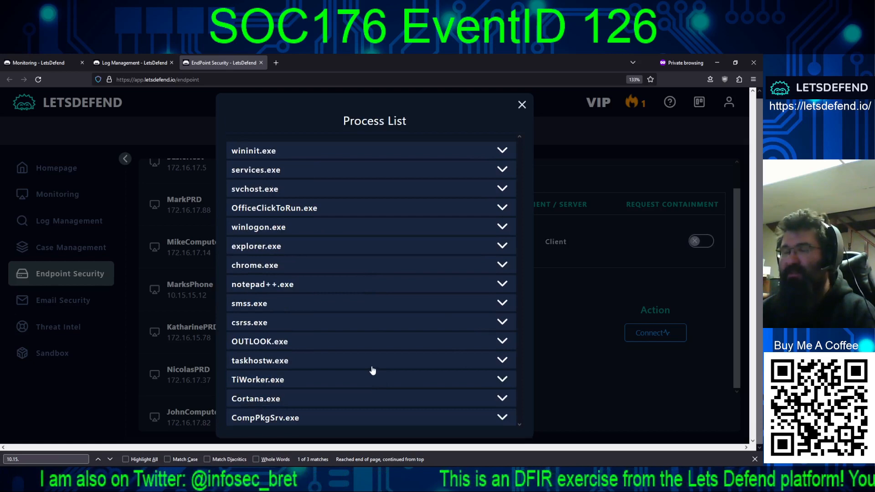
pyautogui.click(522, 105)
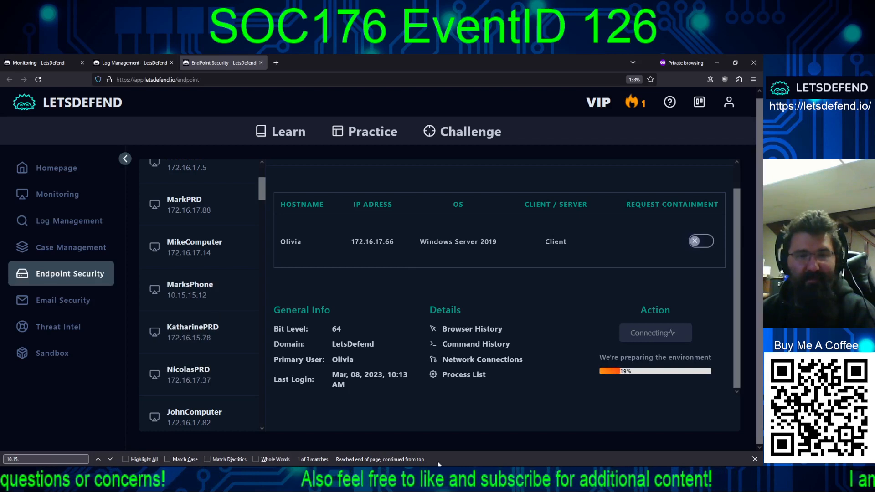
pyautogui.press('Escape')
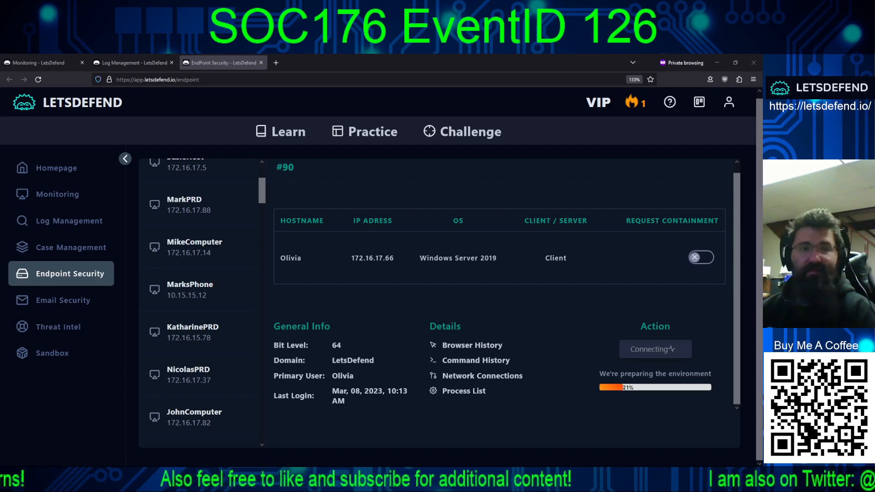
# Open talosintelligence.com, otx.alienvault.com and virustotal.com, each in its own new browser tab.
pyautogui.click(275, 63)
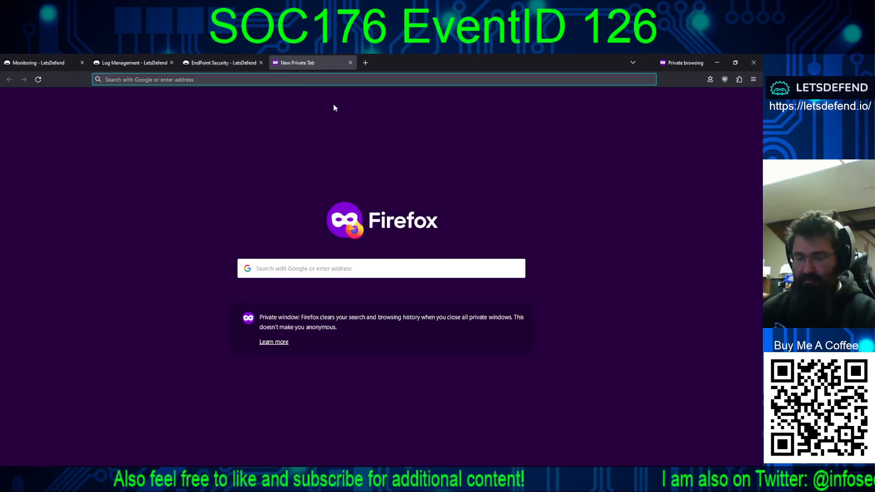
pyautogui.write('talosintelligence.com/')
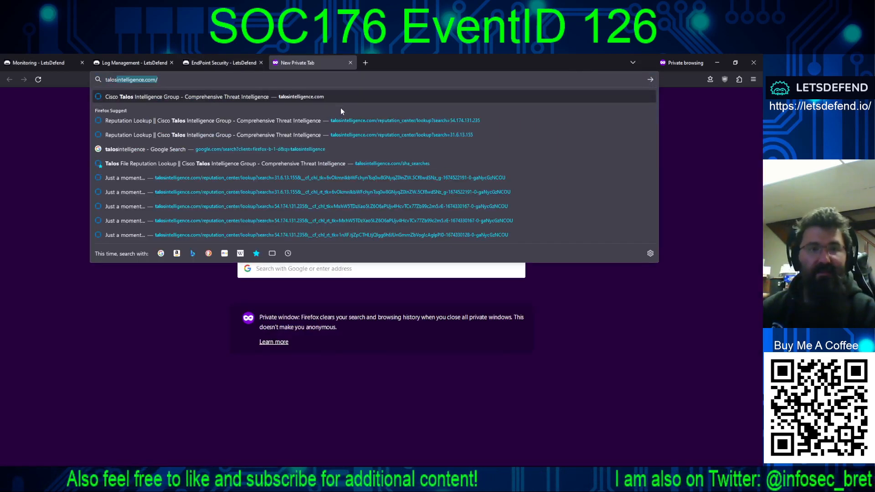
pyautogui.press('Return')
pyautogui.hotkey('ctrl', 't')
pyautogui.write('otx.alienvault.com/')
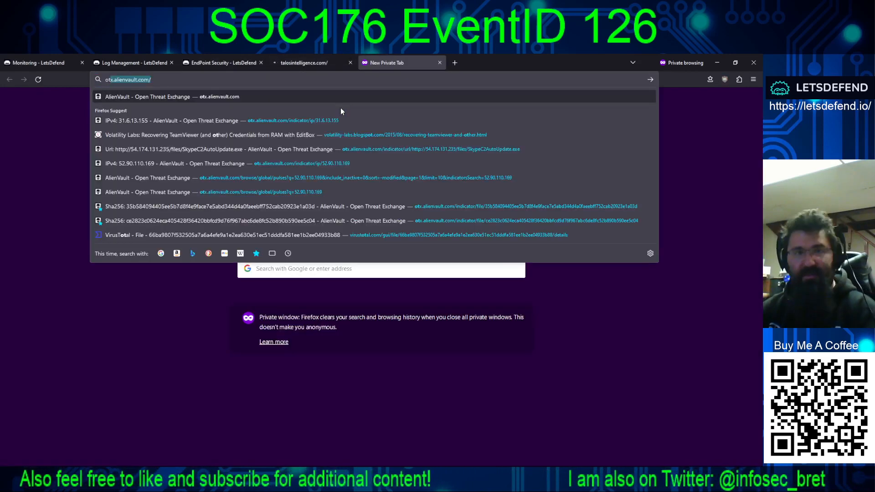
pyautogui.press('Return')
pyautogui.hotkey('ctrl', 't')
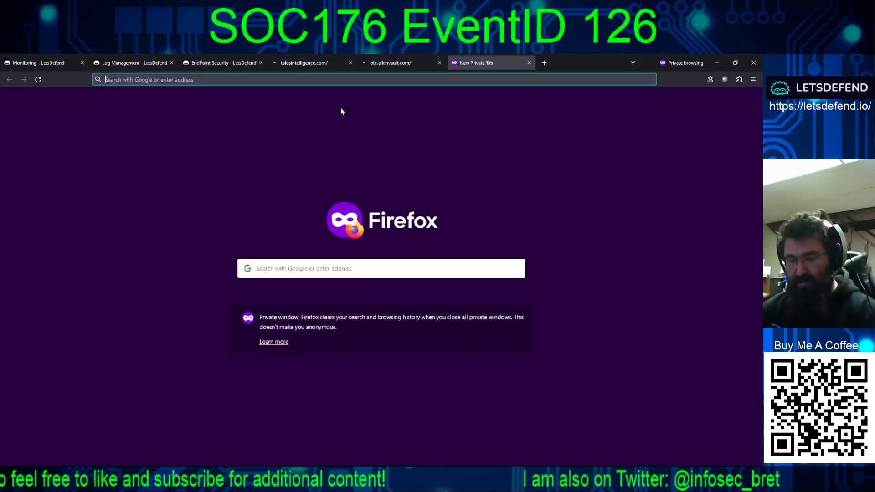
pyautogui.write('virustotal.com')
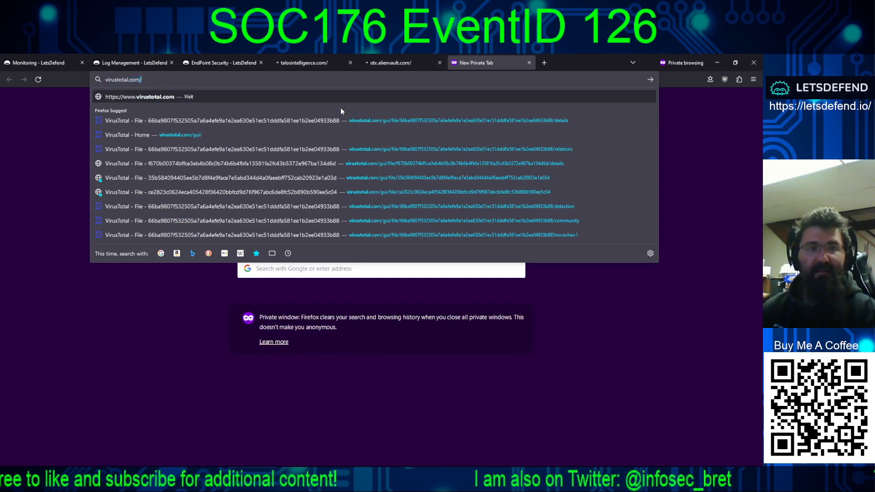
pyautogui.press('Return')
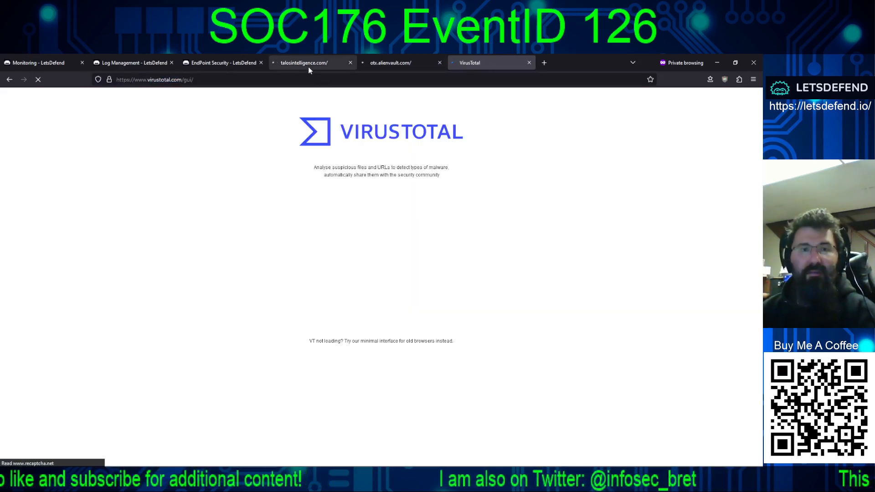
# Look up the reputation of IP address 18.218.132.237 on Cisco Talos.
pyautogui.click(307, 65)
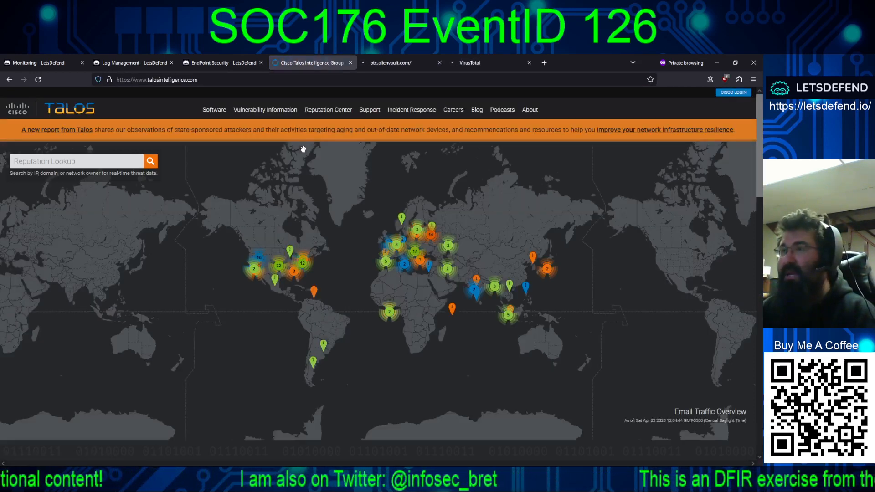
pyautogui.click(73, 162)
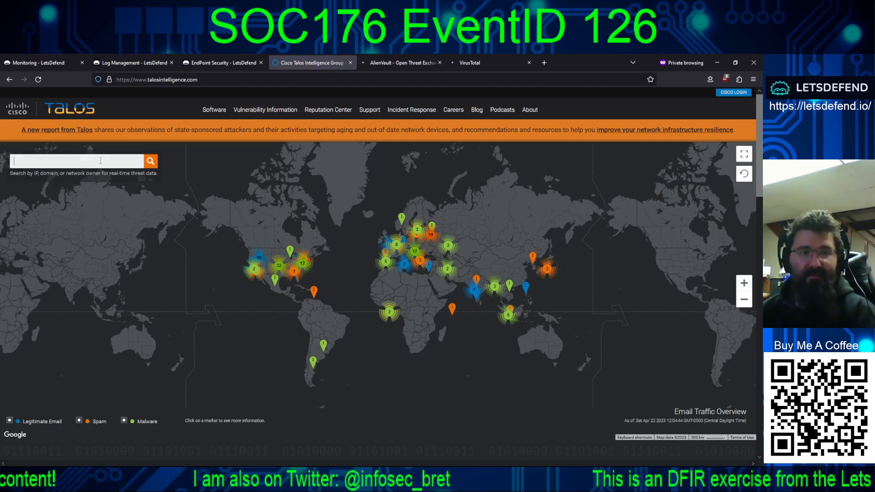
pyautogui.write('18.218.132.237')
pyautogui.click(151, 162)
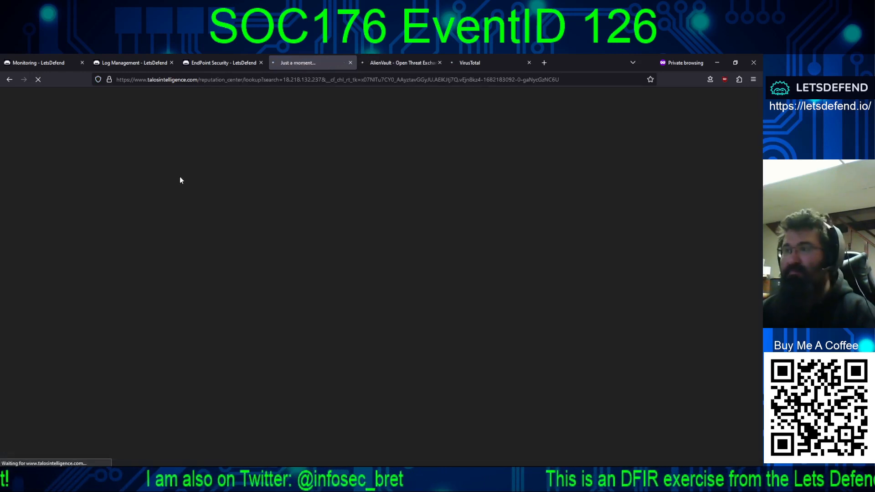
# Search AlienVault OTX for IP address 18.218.132.237.
pyautogui.click(398, 63)
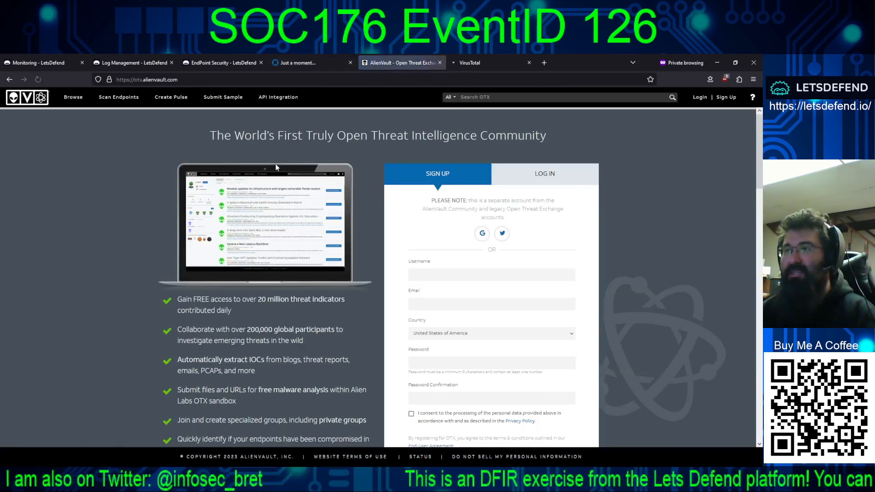
pyautogui.write('18.218.132.237')
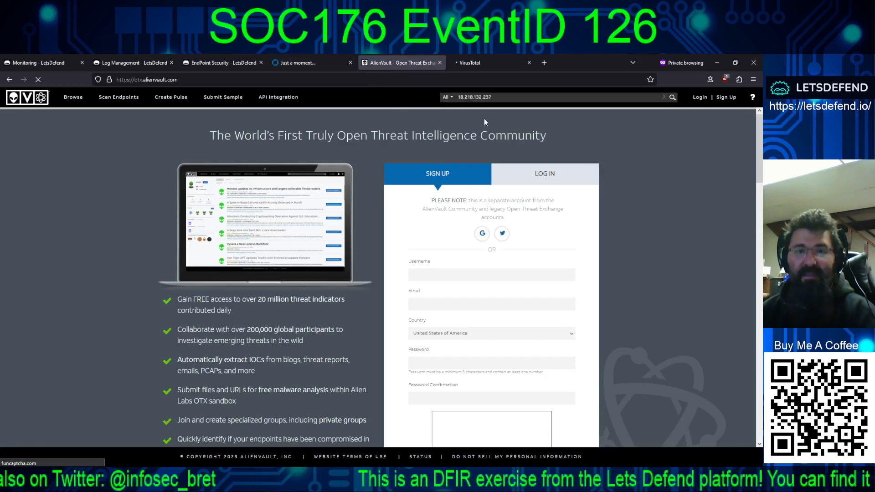
pyautogui.press('Return')
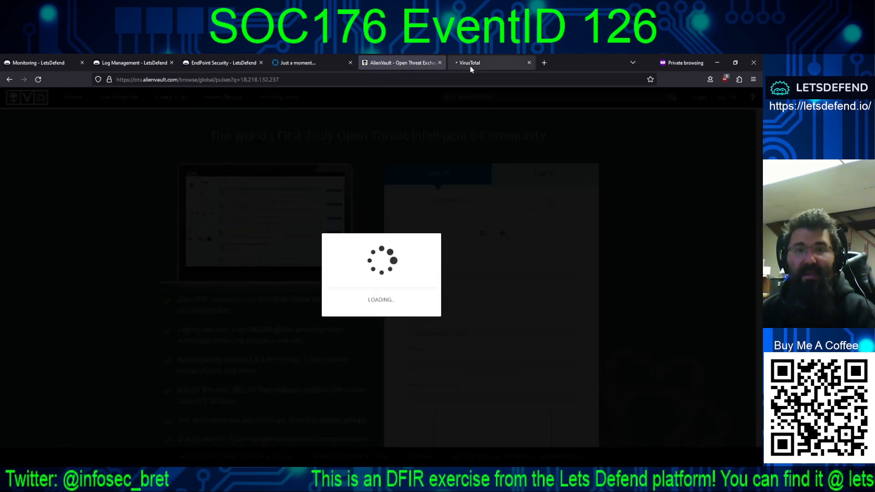
# Search VirusTotal for IP address 18.218.132.237.
pyautogui.click(469, 66)
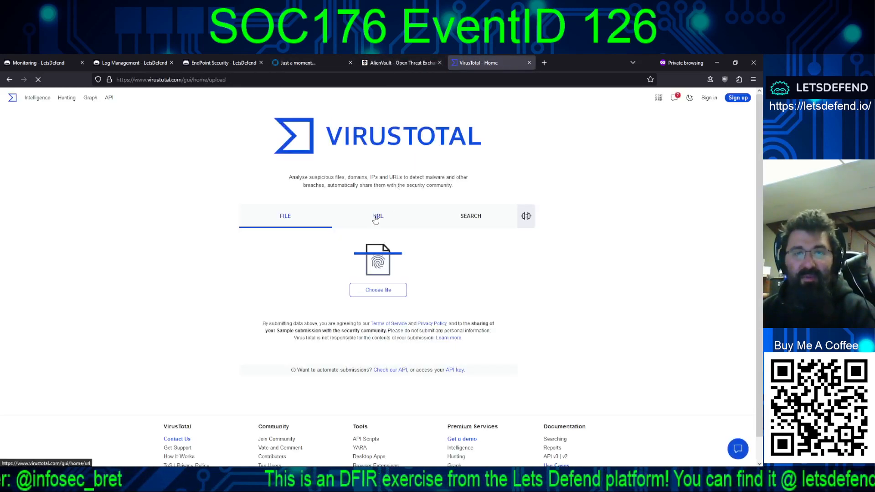
pyautogui.click(378, 218)
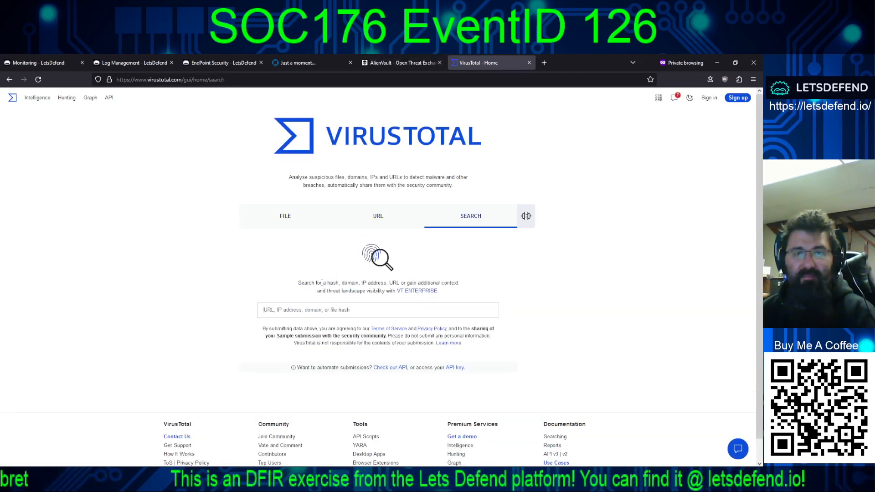
pyautogui.click(317, 308)
pyautogui.write('18.218.132.237')
pyautogui.press('Return')
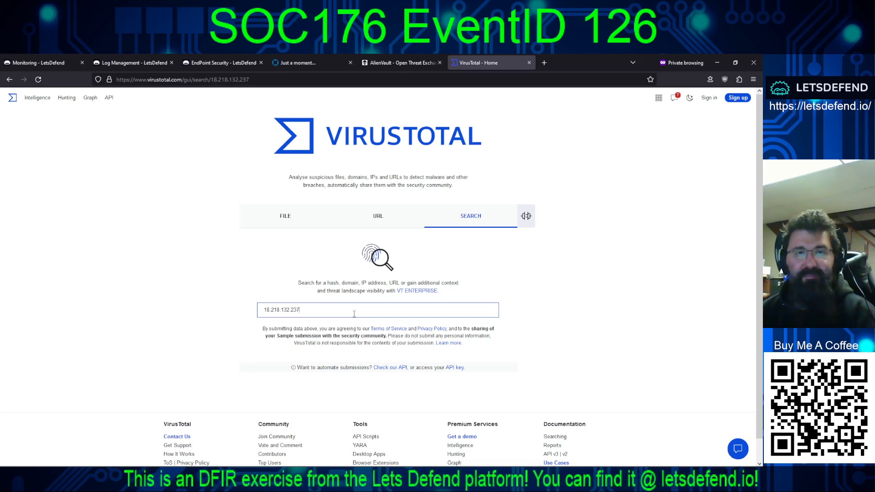
# Review the VirusTotal and AlienVault OTX results for IP address 18.218.132.237.
pyautogui.click(304, 62)
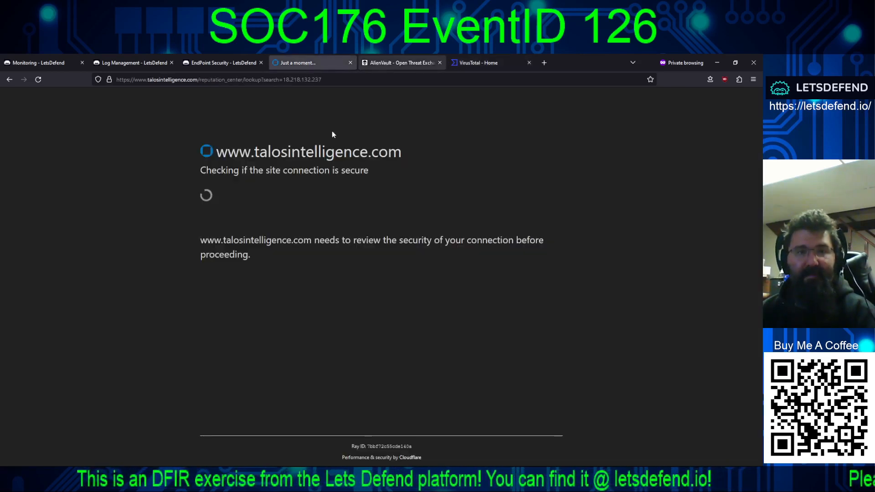
pyautogui.click(378, 63)
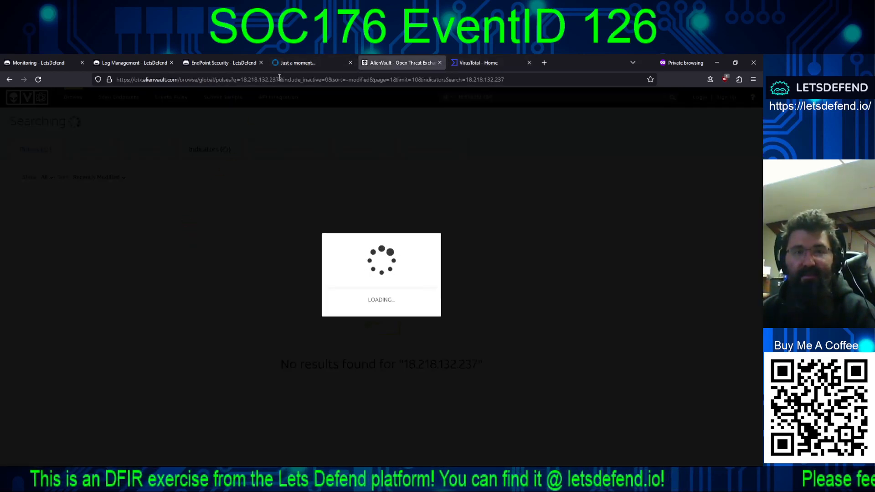
pyautogui.click(281, 65)
pyautogui.click(460, 63)
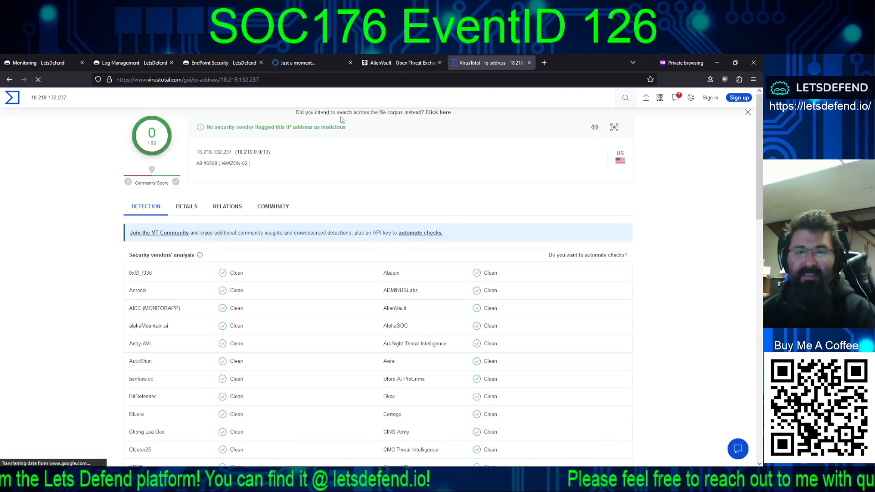
pyautogui.click(399, 65)
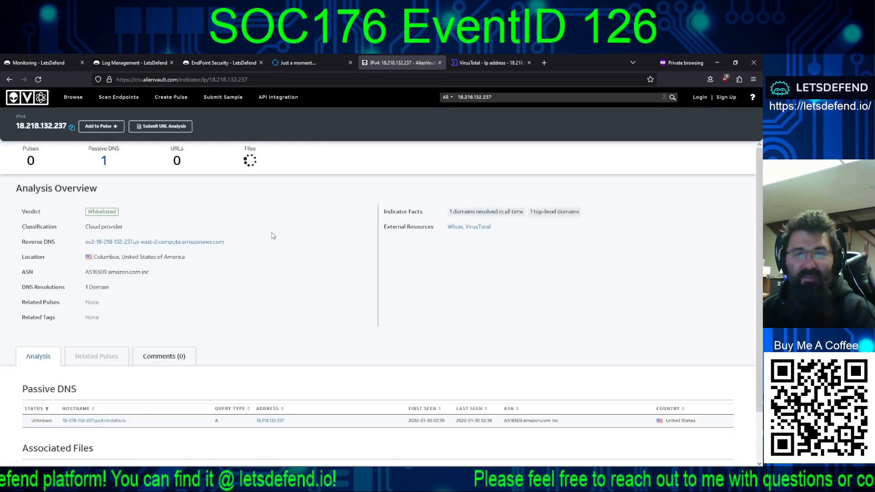
pyautogui.scroll(-1, 269, 234)
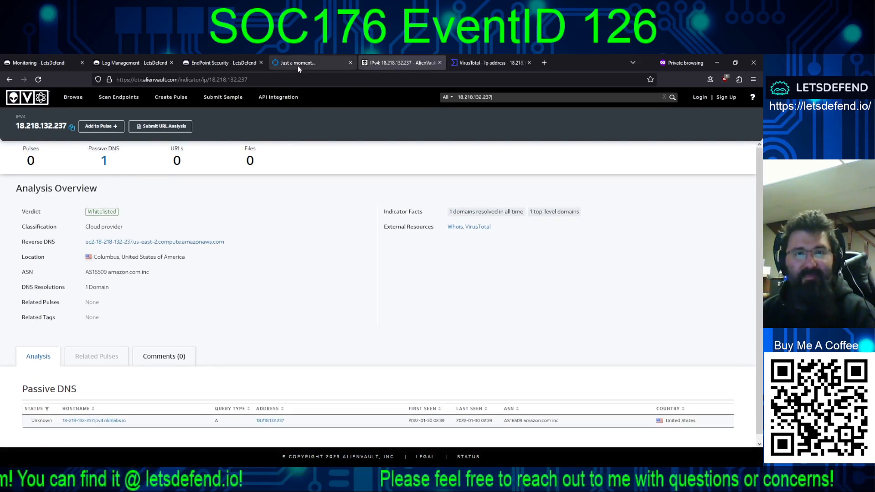
# Examine the Cisco Talos reputation, block list and WHOIS details for 18.218.132.237.
pyautogui.click(297, 64)
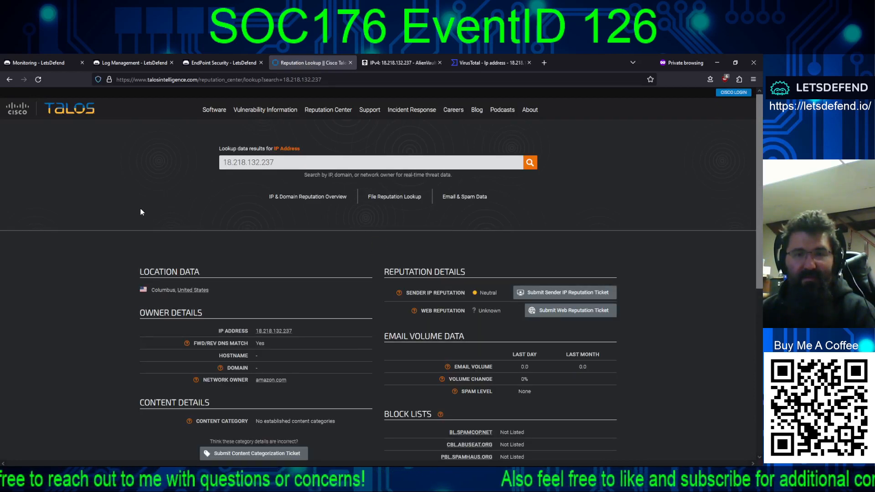
pyautogui.scroll(-3, 121, 225)
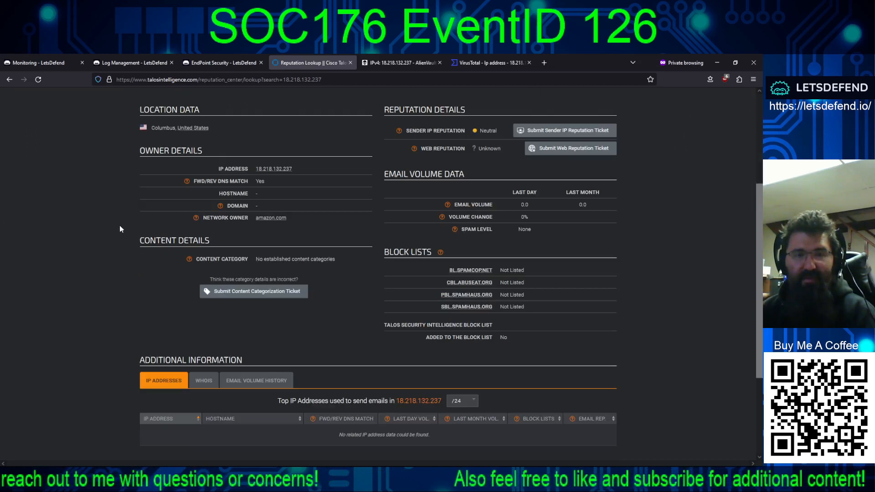
pyautogui.scroll(-3, 119, 229)
pyautogui.click(204, 242)
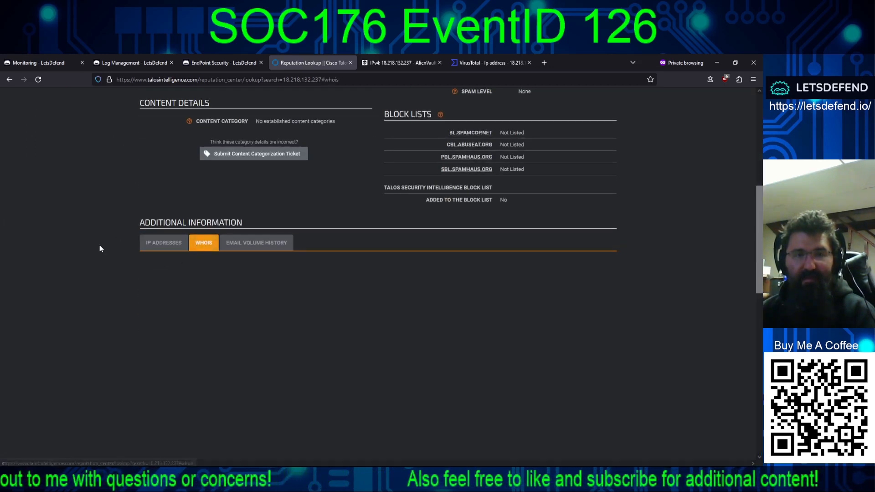
pyautogui.scroll(-6, 121, 262)
pyautogui.scroll(11, 123, 281)
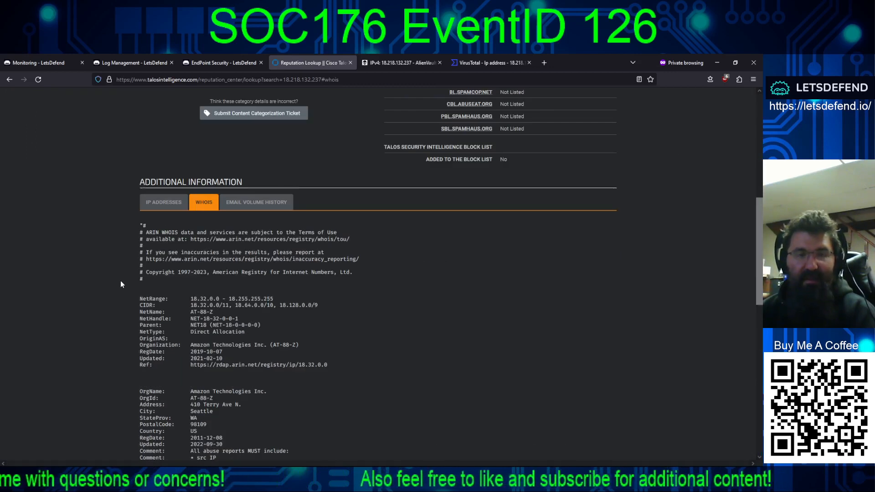
pyautogui.scroll(2, 110, 274)
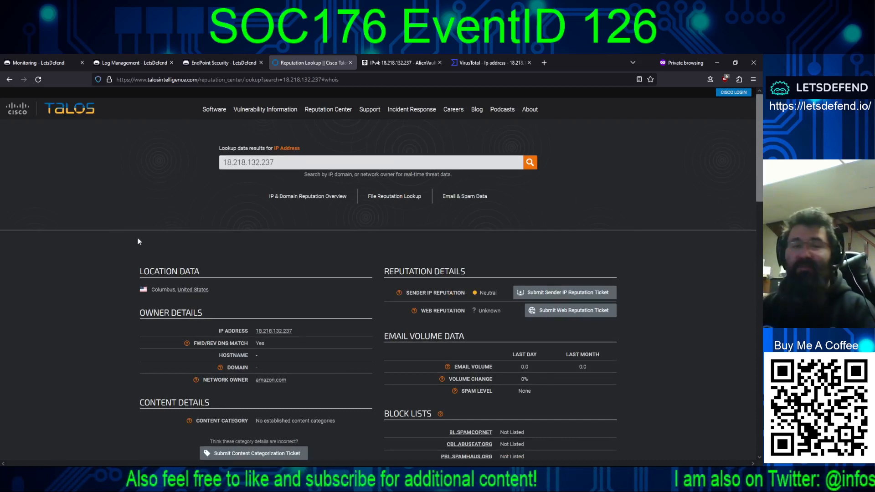
# Check the endpoint connection's progress, and open sysadminpoint.com/2020/07/13/how_to_view_rdp_connection_logs_in_windows/ in a new browser tab.
pyautogui.click(223, 62)
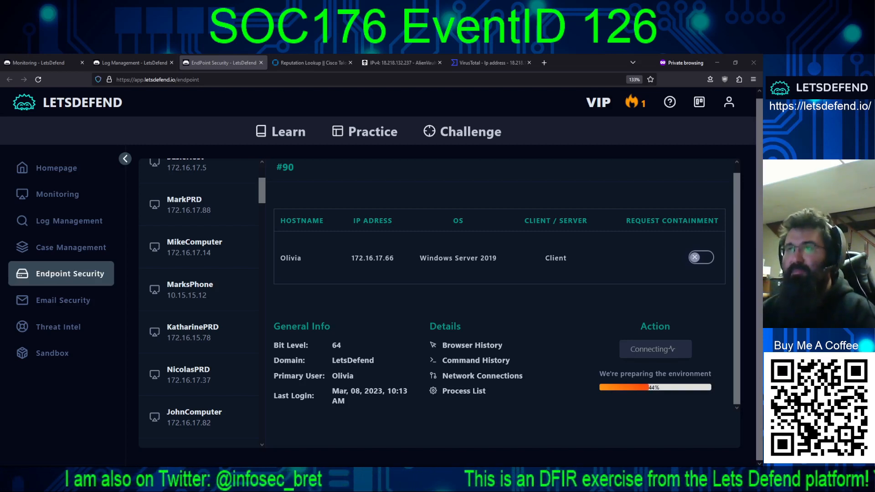
pyautogui.click(544, 63)
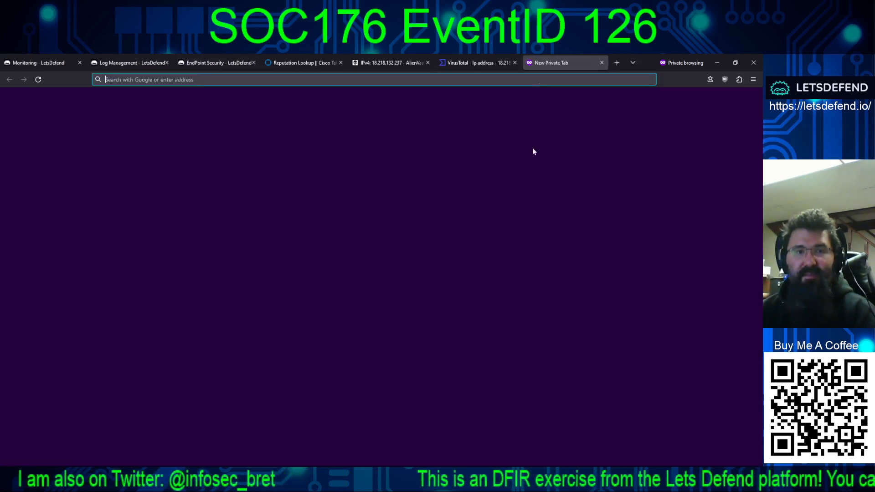
pyautogui.write('https://sysadminpoint.com/2020/07/13/how_to_view_rdp_connection_logs_in_windows/')
pyautogui.press('Return')
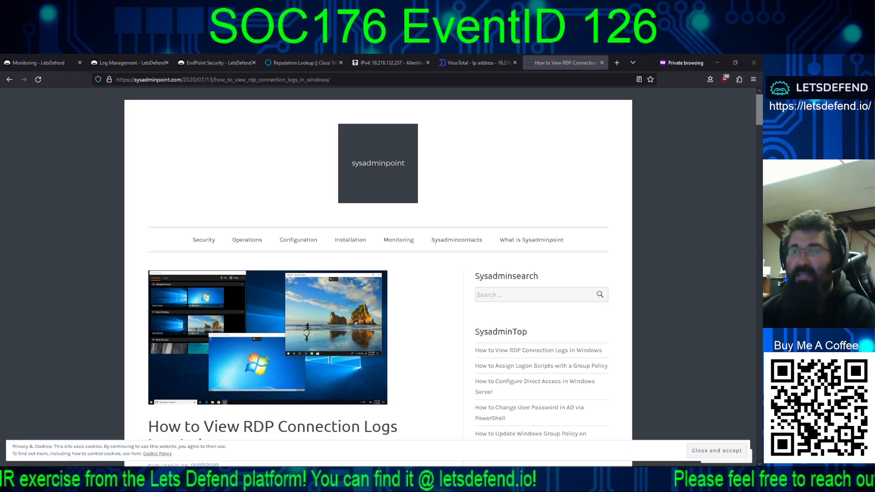
# Read the article's sections on RDP network connection events and authentication events, including log locations and event IDs.
pyautogui.scroll(-5, 378, 273)
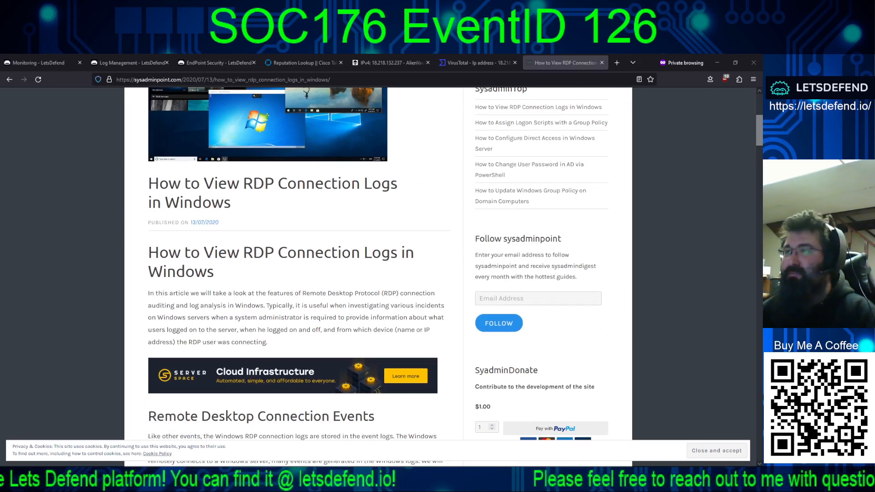
pyautogui.scroll(-3, 292, 255)
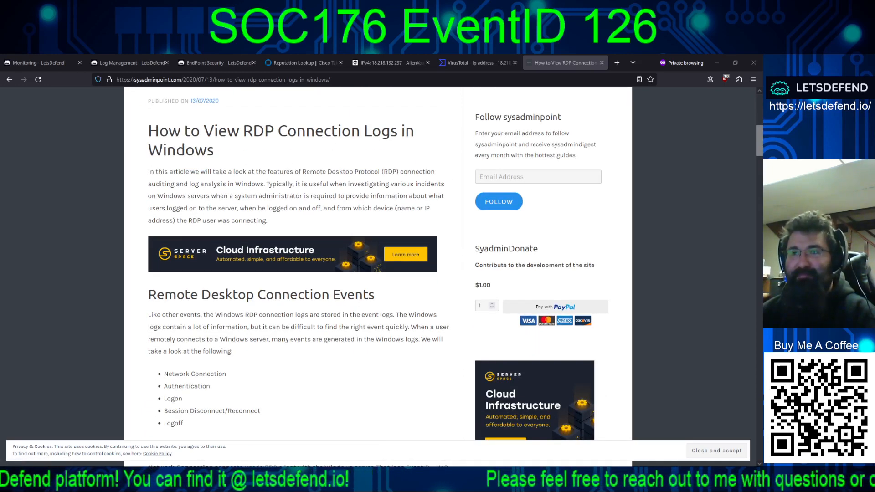
pyautogui.scroll(-3, 292, 255)
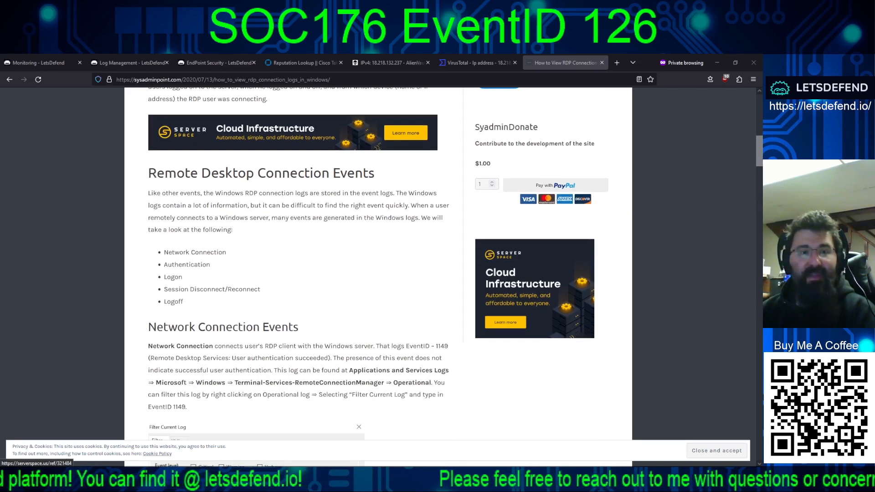
pyautogui.scroll(-2, 291, 255)
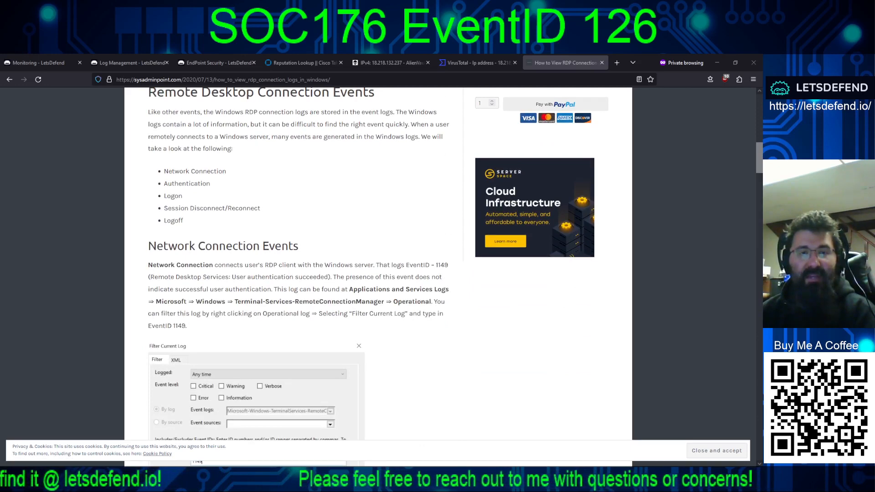
pyautogui.scroll(-4, 292, 255)
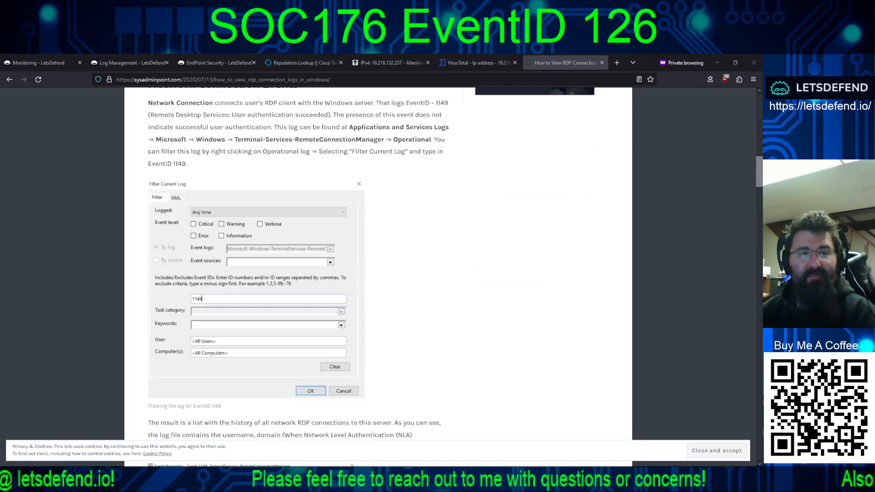
pyautogui.scroll(-2, 292, 255)
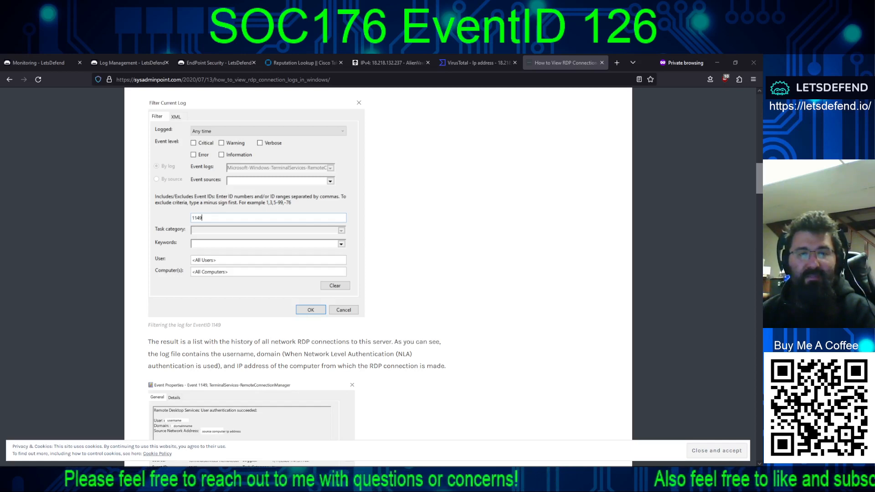
pyautogui.scroll(-1, 378, 264)
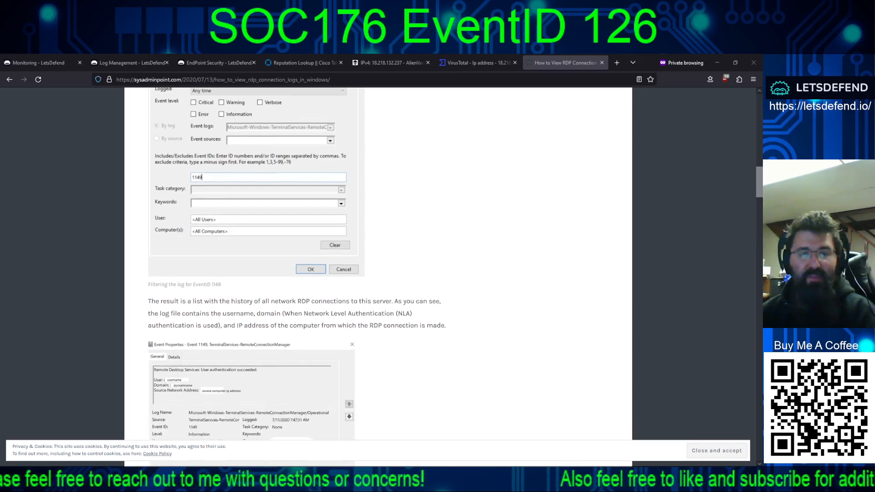
pyautogui.scroll(-4, 379, 264)
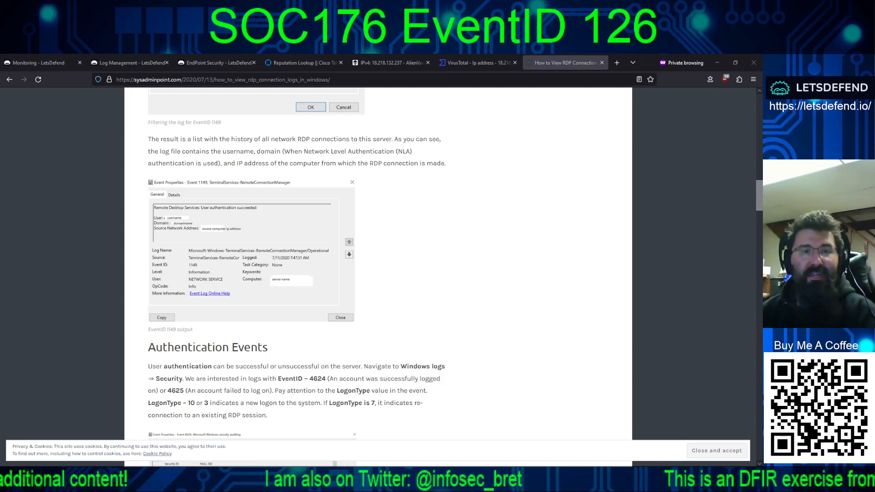
# Connect to the 172.16.17.66 endpoint in its own browser tab and launch Event Viewer on the remote desktop.
pyautogui.click(214, 63)
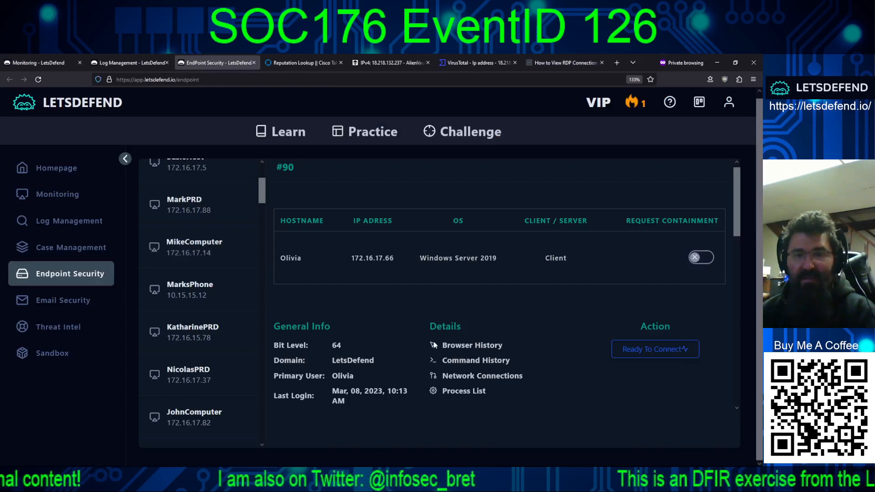
pyautogui.click(651, 348)
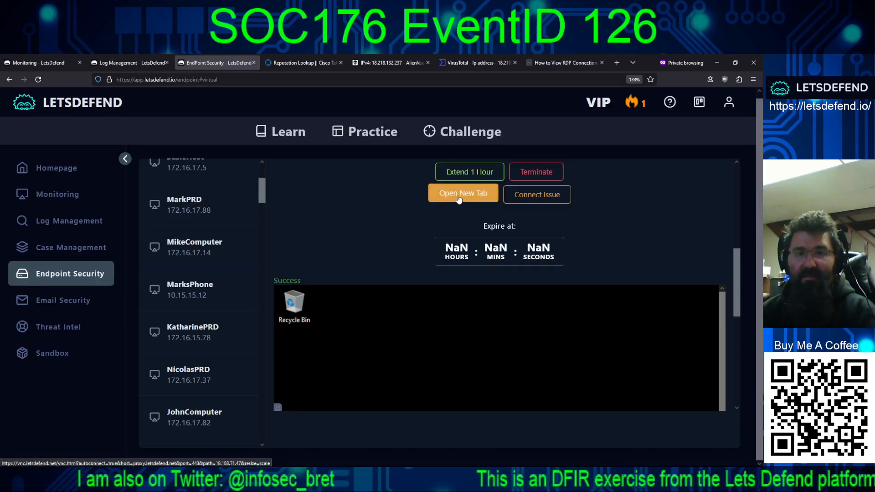
pyautogui.click(461, 195)
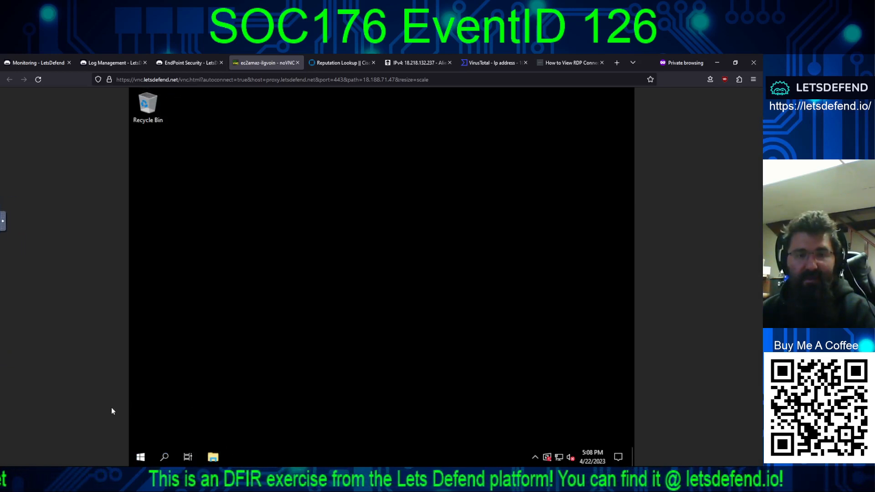
pyautogui.click(141, 457)
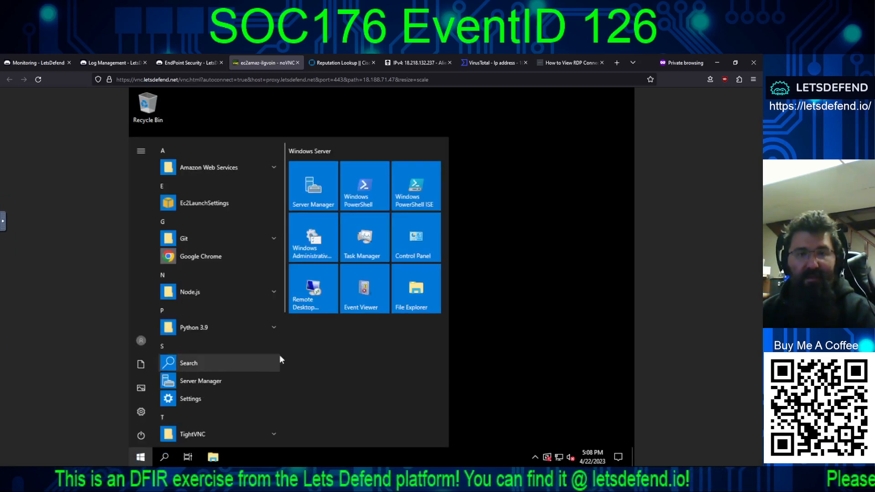
pyautogui.click(363, 304)
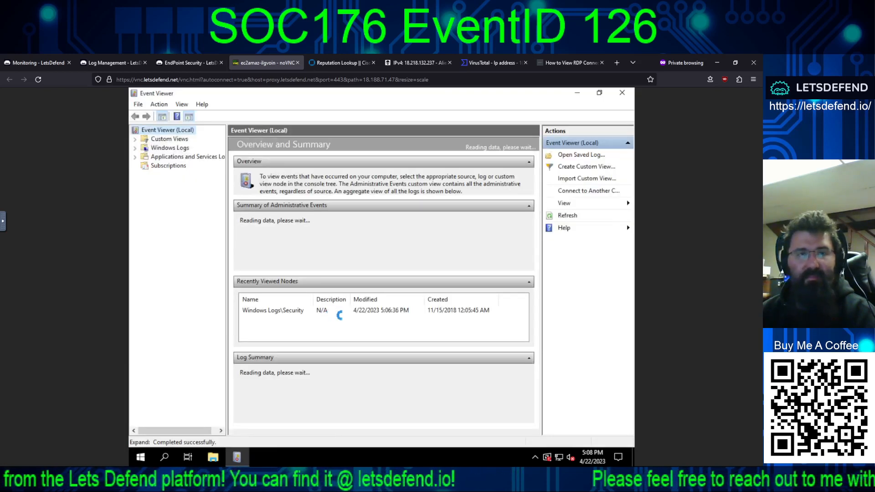
# Expand Windows Logs and, under Applications and Services Logs > Microsoft > Windows, the TerminalServices-RemoteConnectionManager folder, widening the tree to read its names.
pyautogui.click(135, 149)
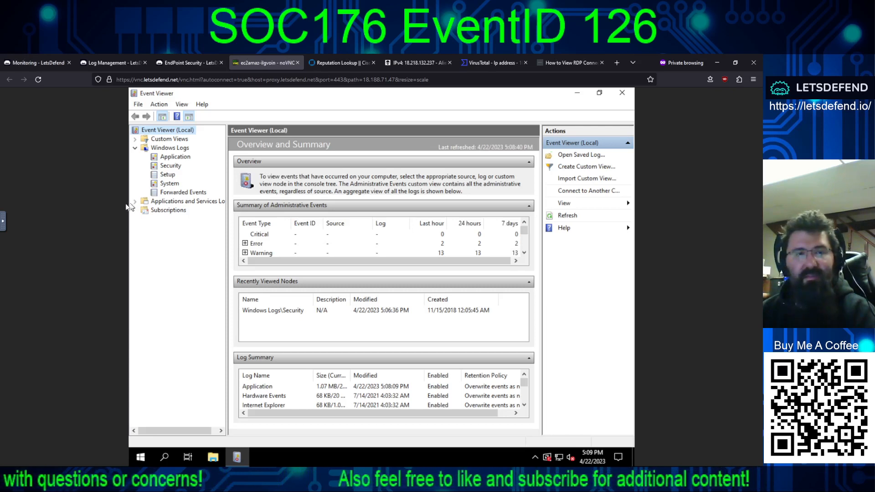
pyautogui.click(135, 202)
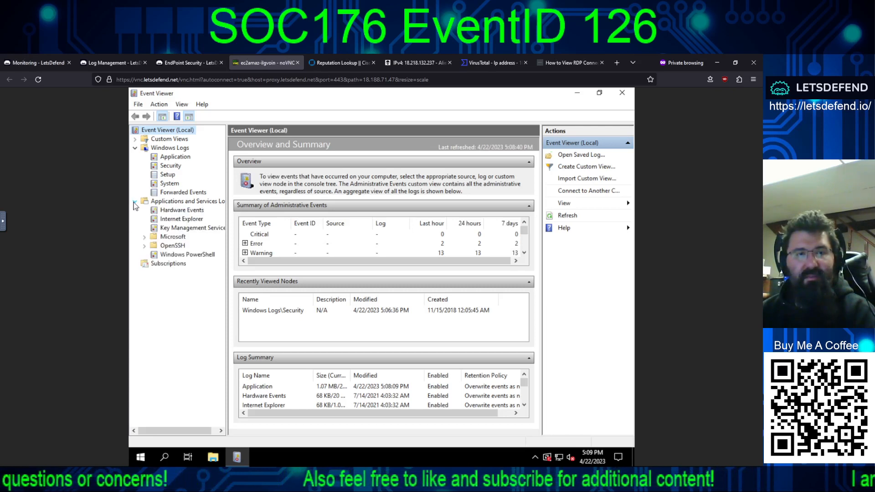
pyautogui.click(144, 237)
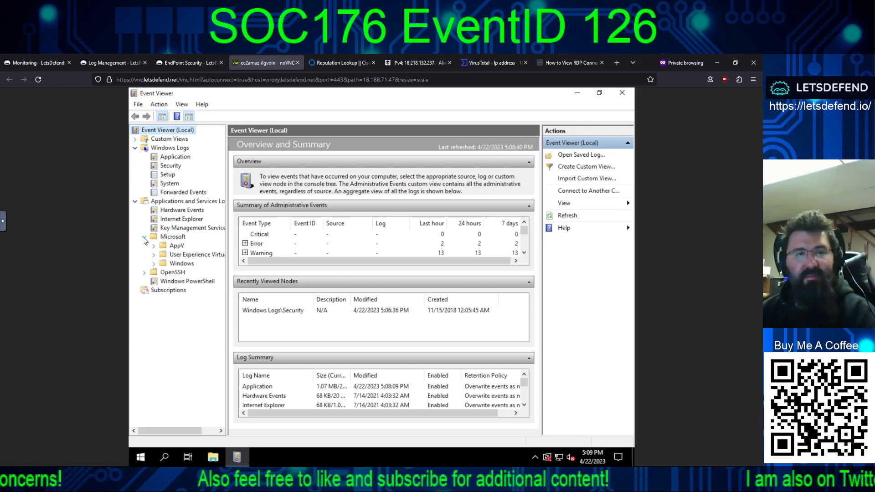
pyautogui.click(154, 264)
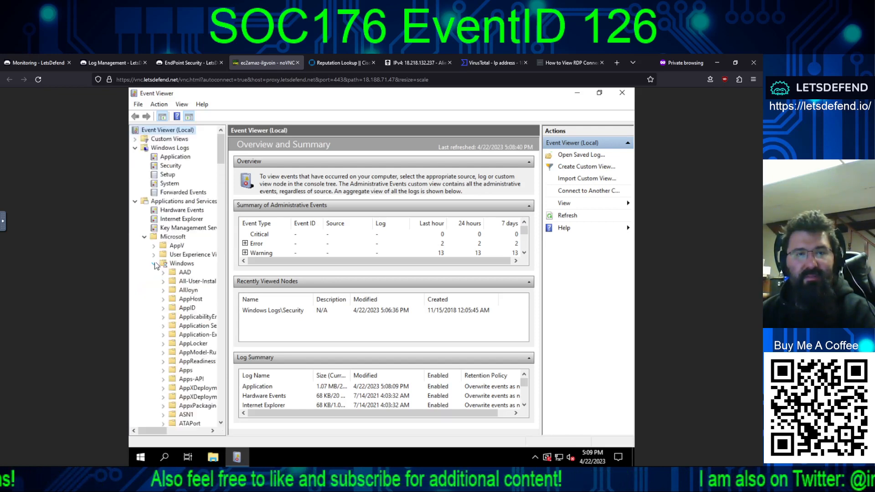
pyautogui.scroll(-8, 156, 265)
pyautogui.scroll(-13, 155, 264)
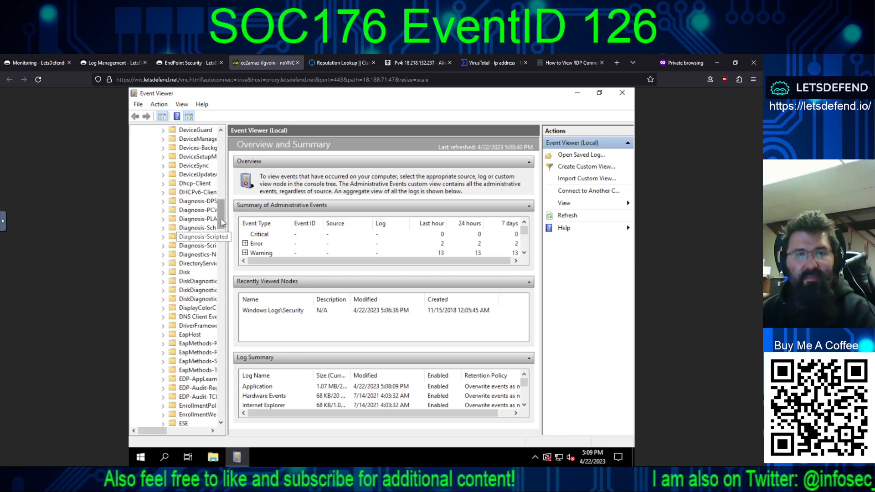
pyautogui.moveTo(221, 219); pyautogui.dragTo(220, 363)
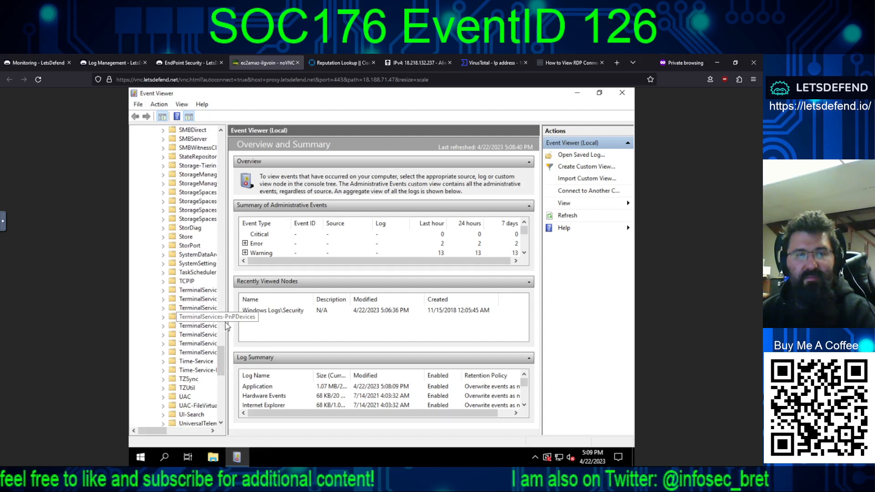
pyautogui.moveTo(226, 323); pyautogui.dragTo(266, 322)
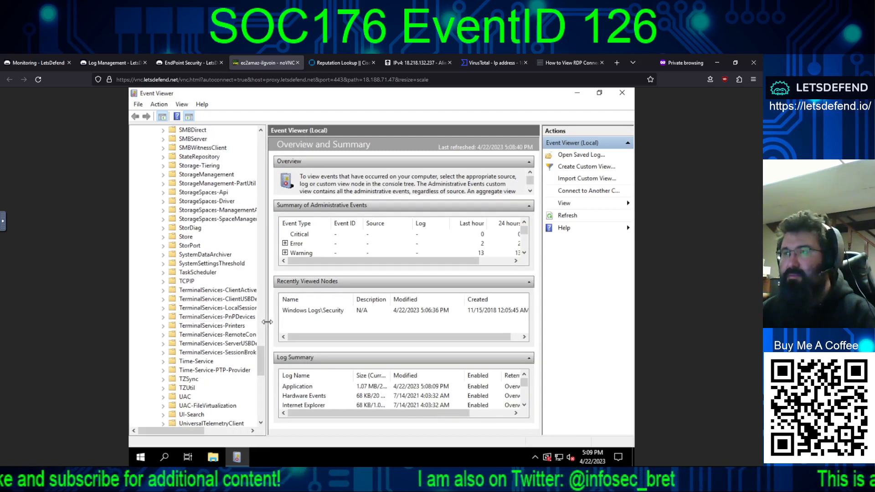
pyautogui.click(207, 336)
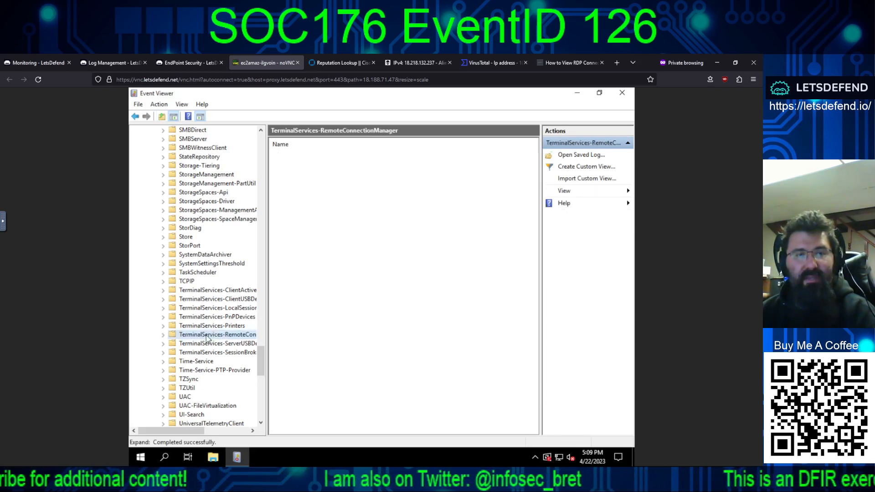
pyautogui.click(164, 335)
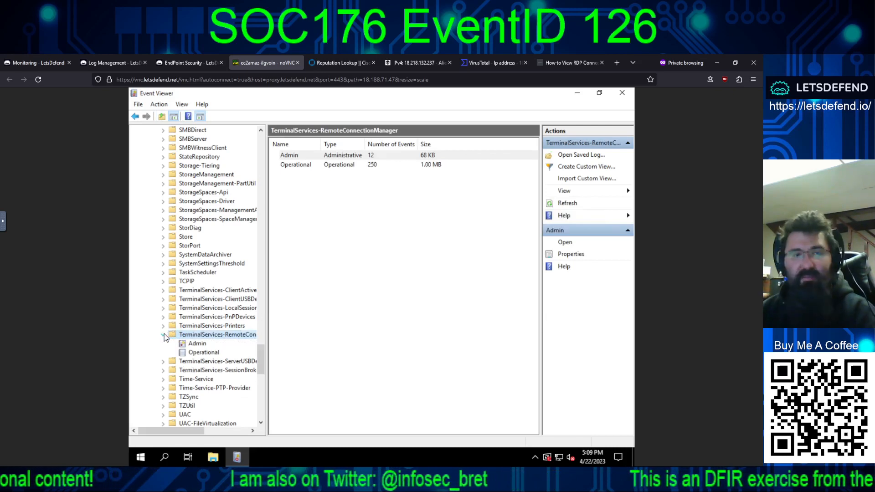
# Filter the TerminalServices-RemoteConnectionManager Operational log for event ID 1149 and sort the events by date and time.
pyautogui.click(193, 354)
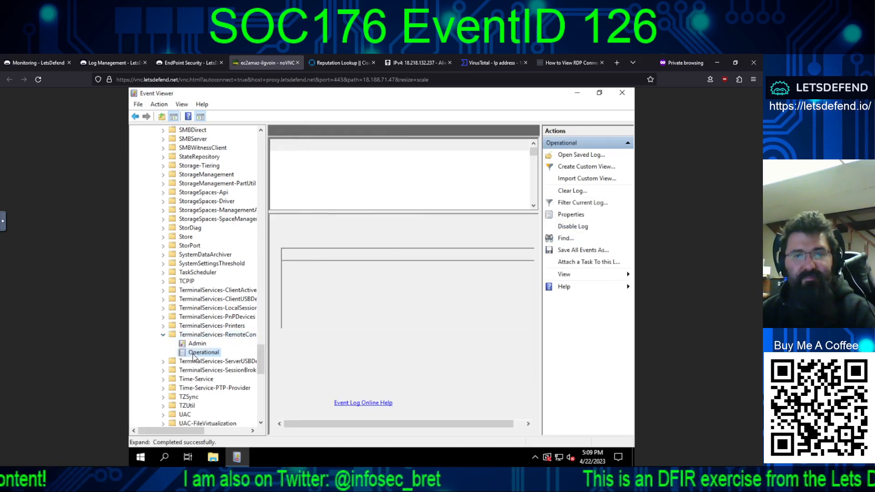
pyautogui.click(585, 204)
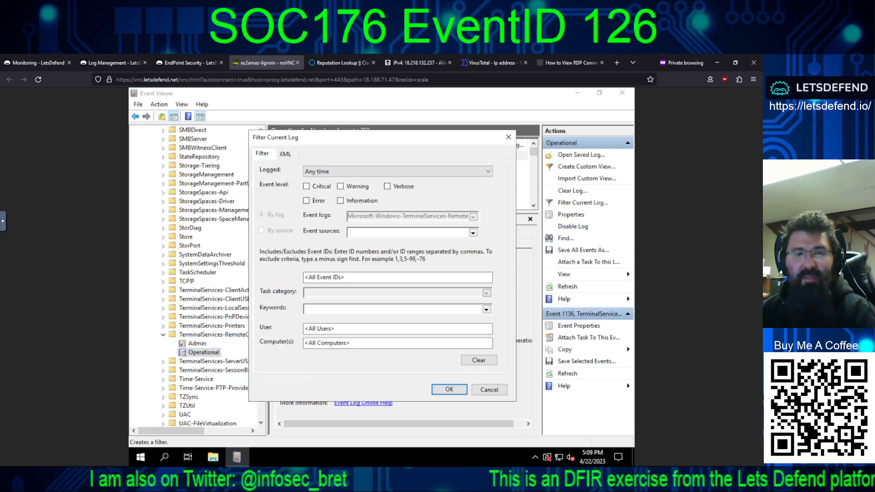
pyautogui.click(357, 279)
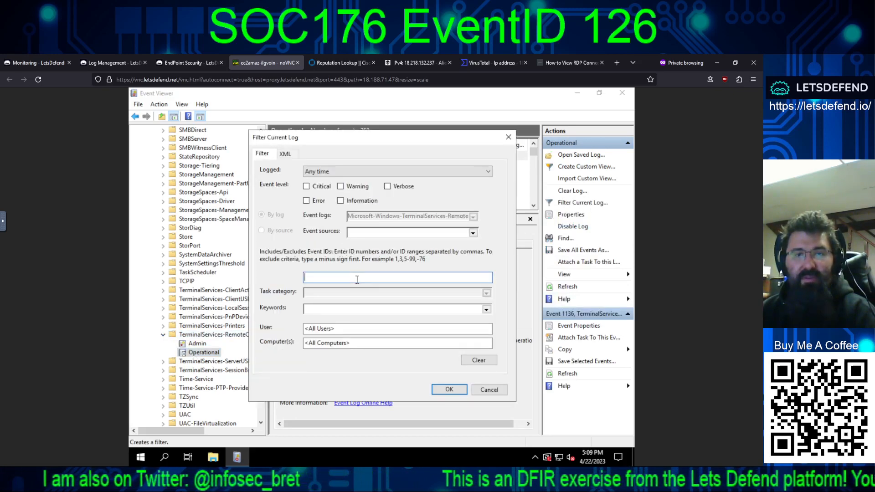
pyautogui.write('1149')
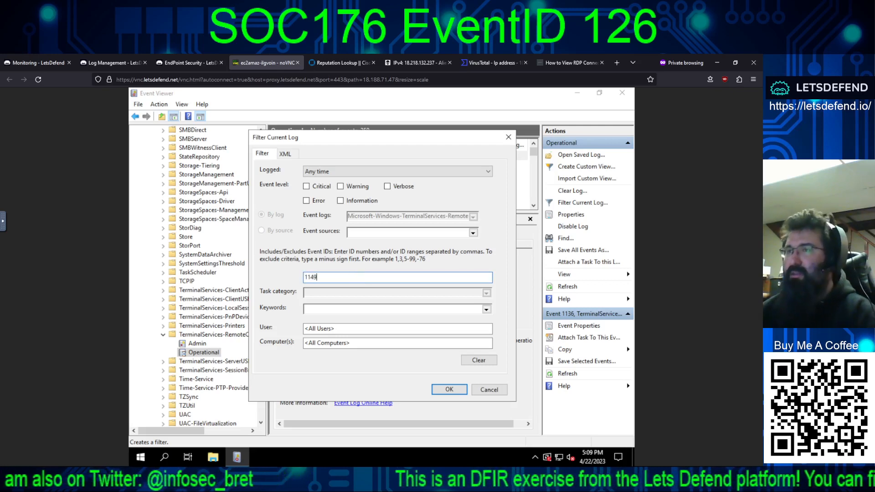
pyautogui.press('Return')
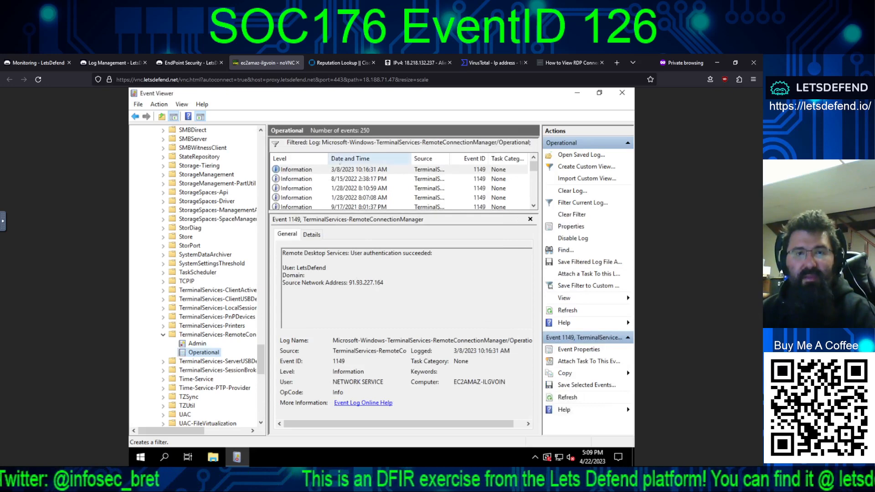
pyautogui.click(339, 159)
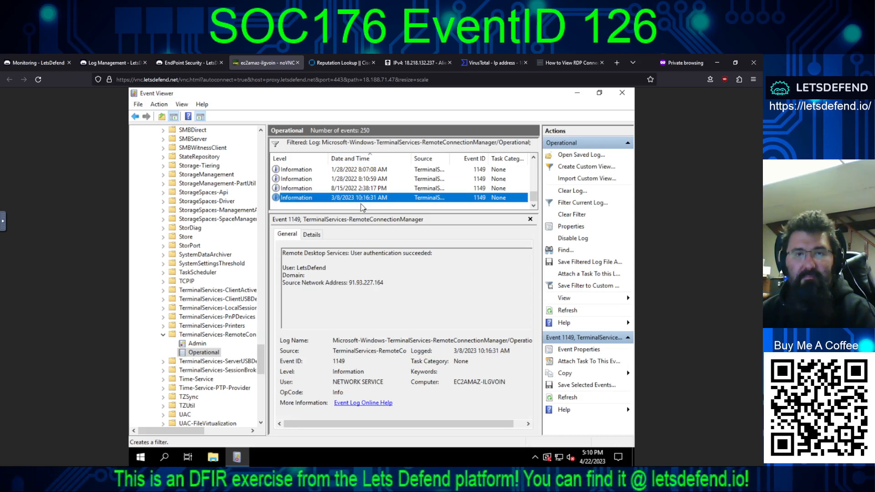
# Go through the filtered 1149 events from oldest to newest, examining each one's user, domain and source network address.
pyautogui.scroll(5, 363, 208)
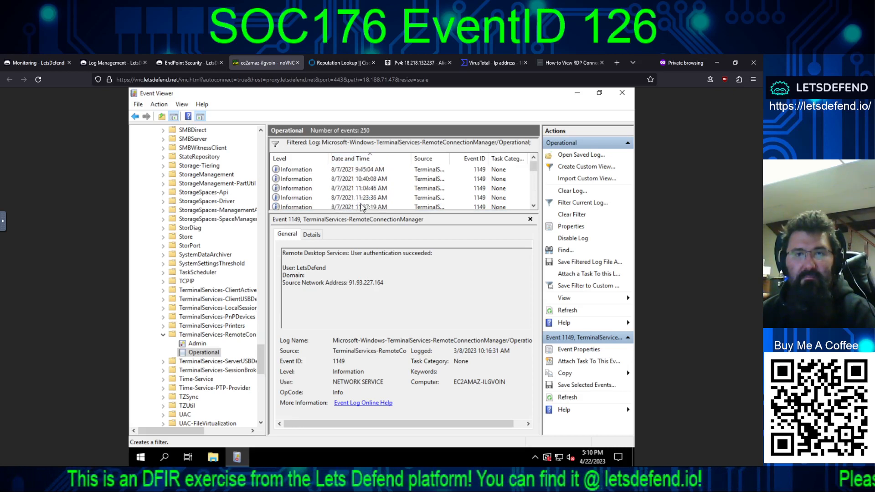
pyautogui.scroll(-5, 363, 208)
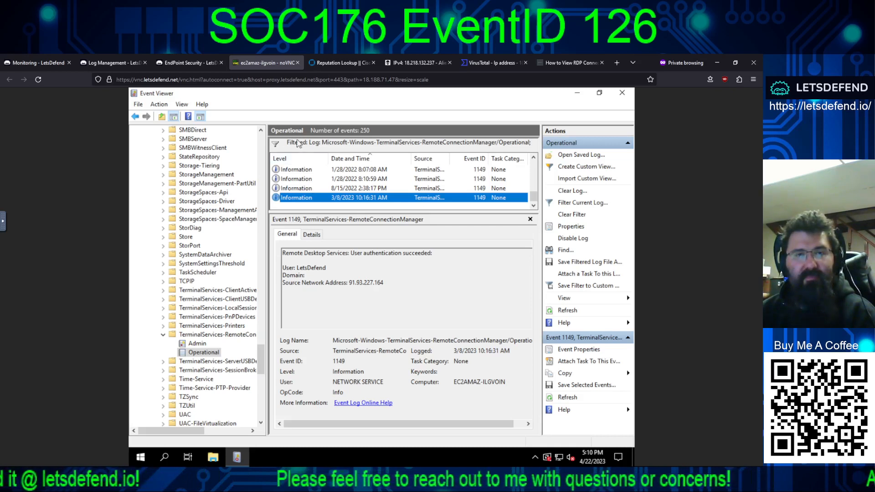
pyautogui.click(373, 181)
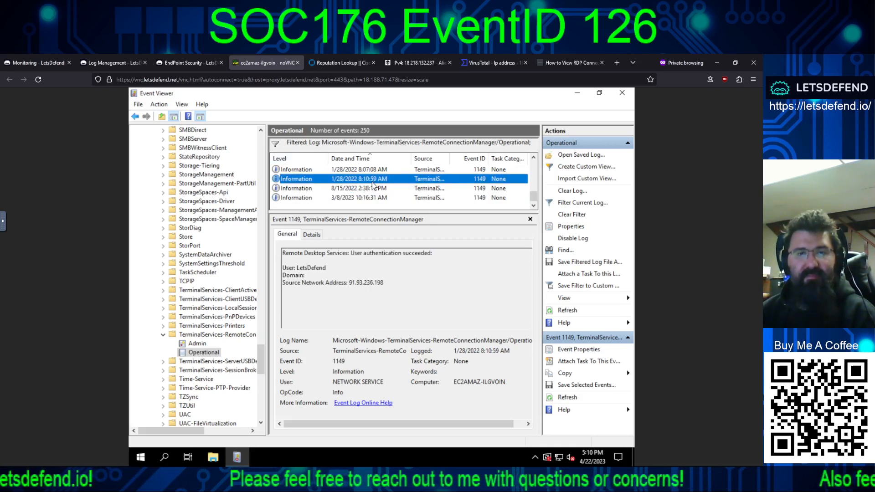
pyautogui.press('Up')
pyautogui.press('Up')
pyautogui.press('Up')
pyautogui.press('Up')
pyautogui.press('Up')
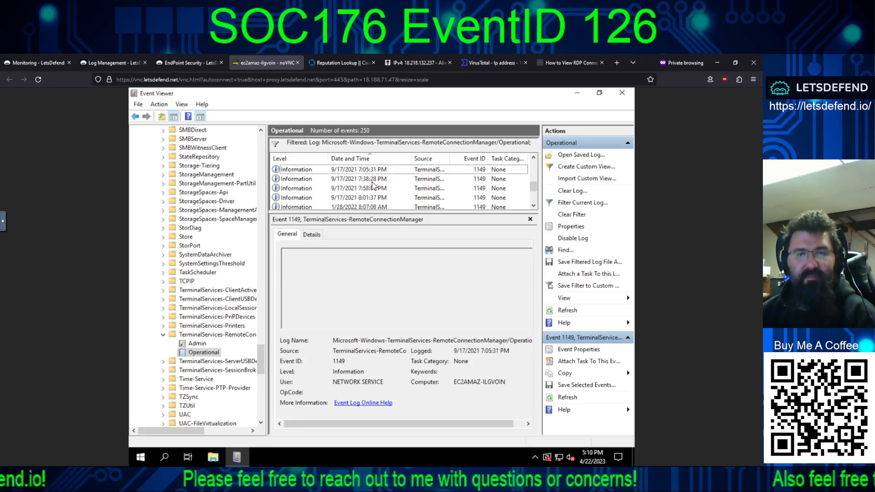
pyautogui.press('Up')
pyautogui.press('Up')
pyautogui.press('Up')
pyautogui.press('Up')
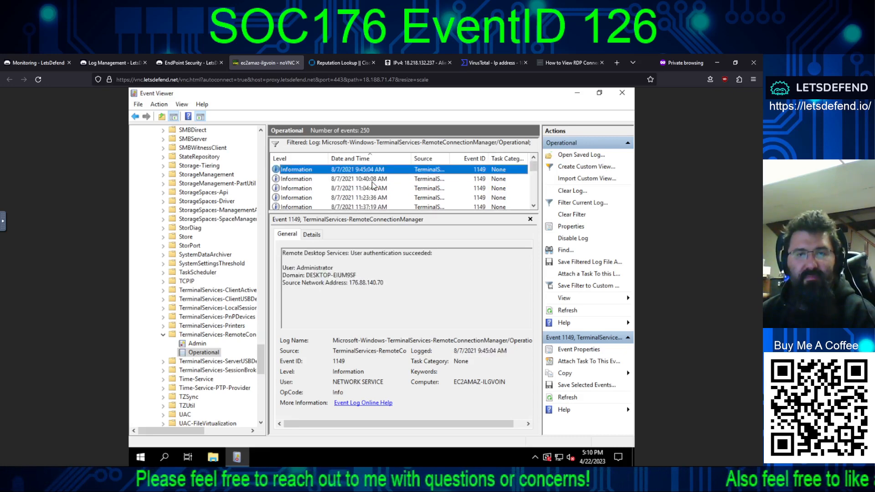
pyautogui.press('Down')
pyautogui.press('Down')
pyautogui.press('Down')
pyautogui.press('Down')
pyautogui.press('Down')
pyautogui.press('Down')
pyautogui.press('Down')
pyautogui.press('Down')
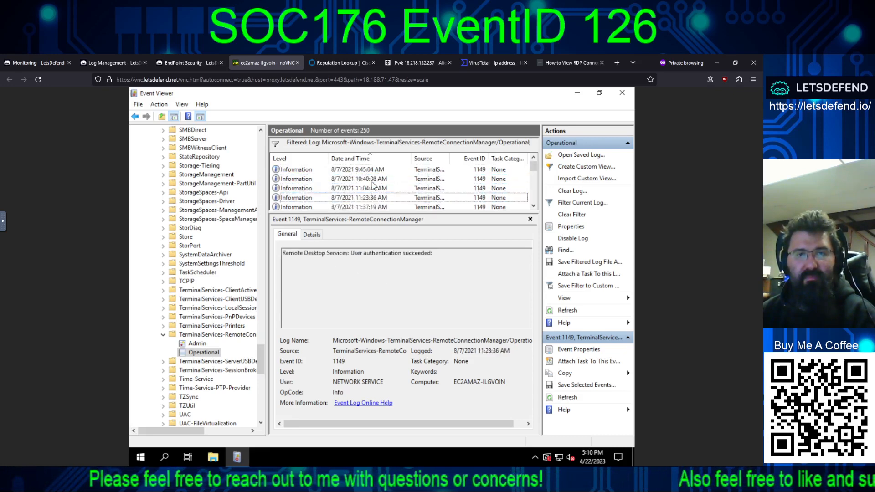
pyautogui.press('Down')
pyautogui.press('Down')
pyautogui.press('Down')
pyautogui.press('Down')
pyautogui.press('Down')
pyautogui.press('Down')
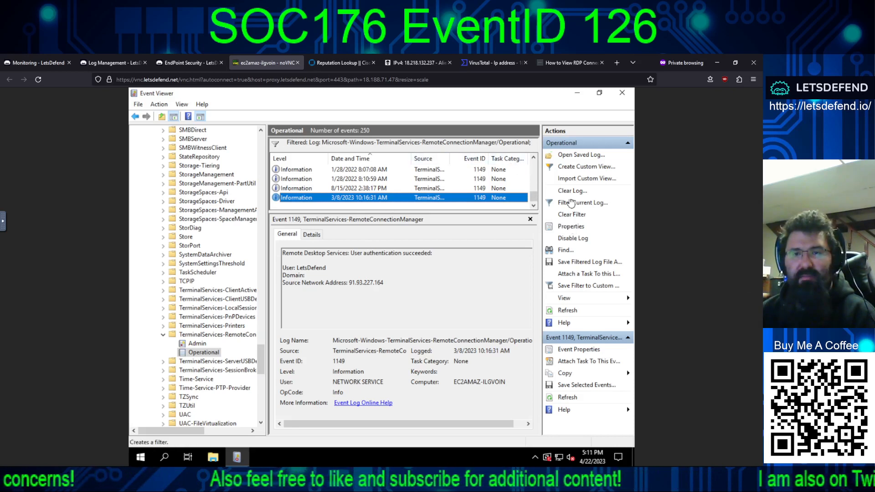
# Clear the Operational log's filter and browse the full event list down to the most recent entries.
pyautogui.click(570, 214)
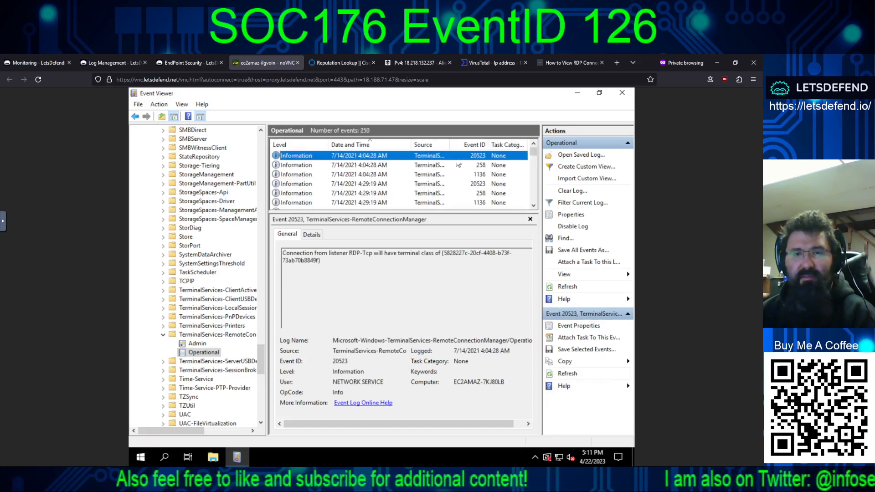
pyautogui.scroll(-5, 467, 183)
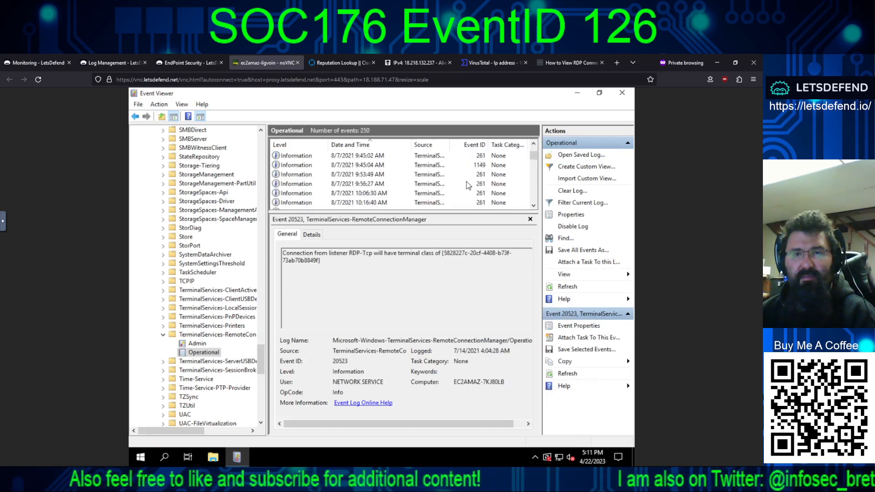
pyautogui.scroll(5, 467, 183)
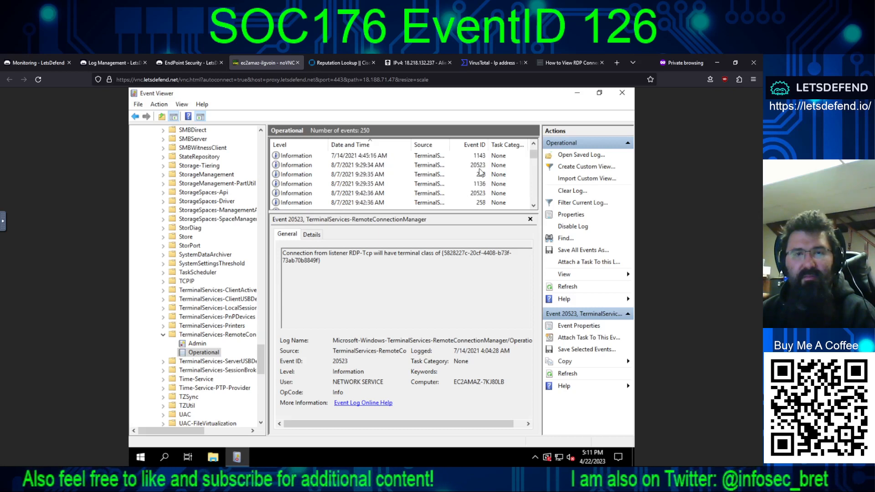
pyautogui.moveTo(533, 153); pyautogui.dragTo(532, 203)
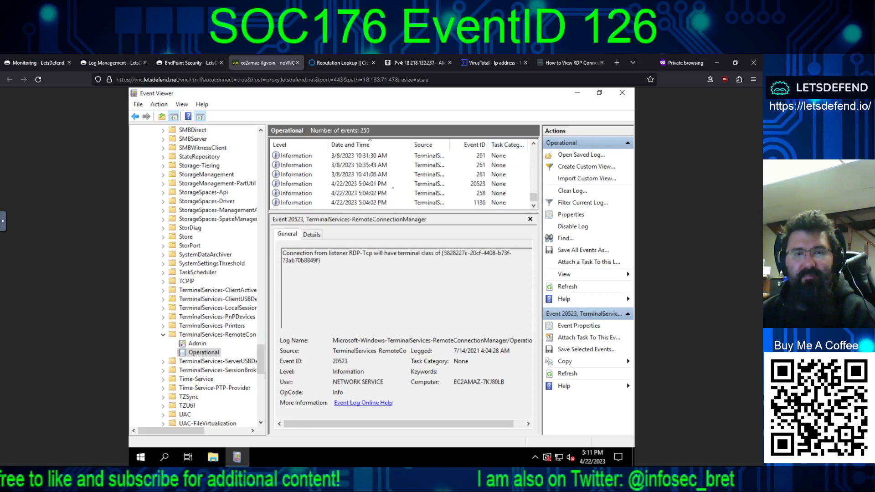
# Examine the 3/8/2023 RDP connection events one by one, from 10:41:06 AM back to the 1149 authentication at 10:16:31 AM.
pyautogui.click(370, 175)
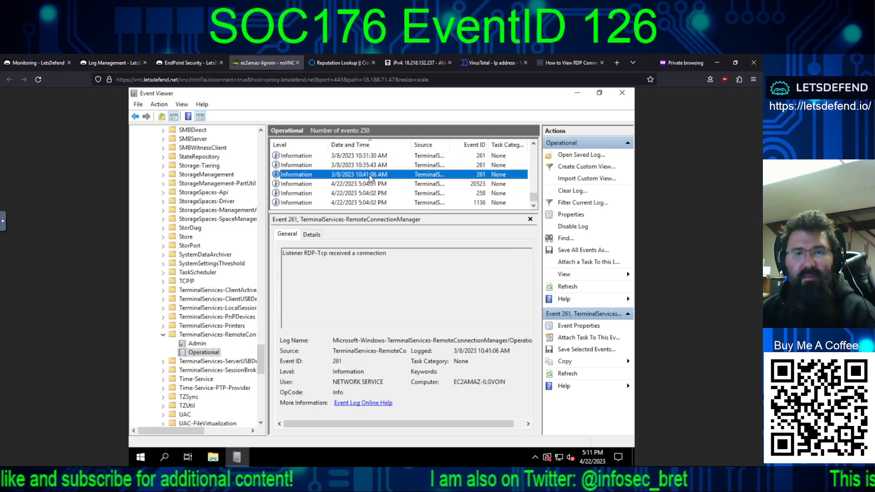
pyautogui.press('Up')
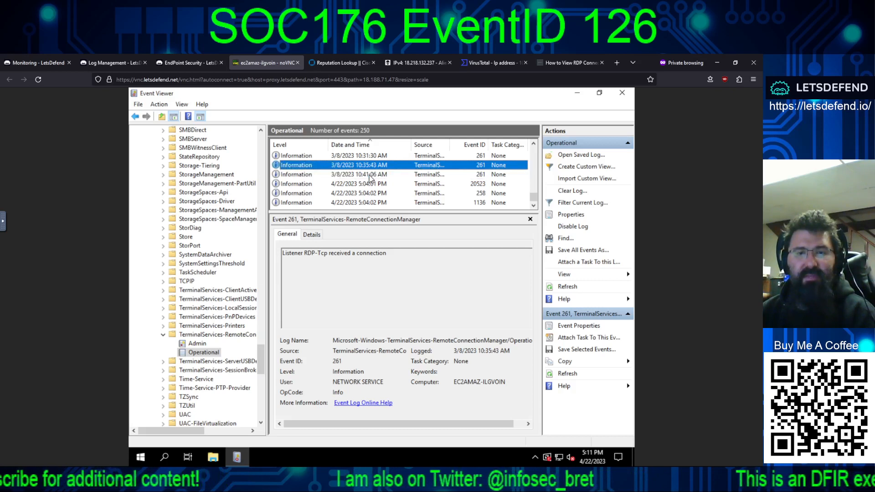
pyautogui.press('Up')
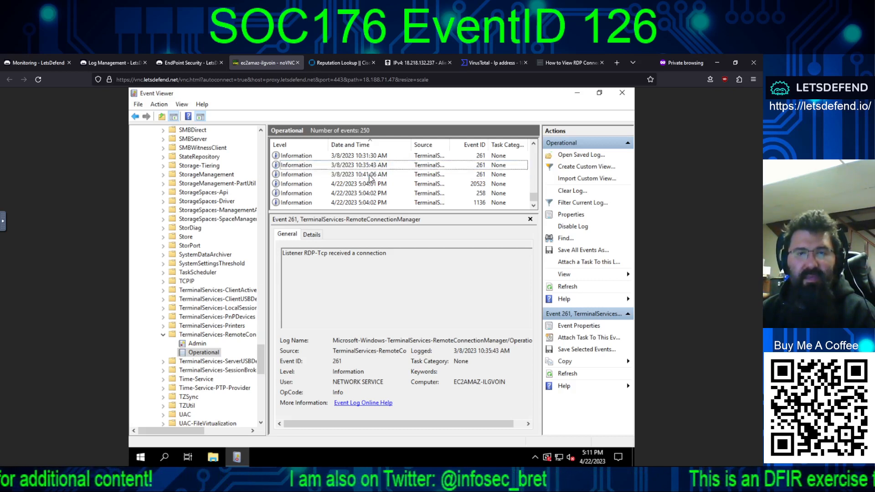
pyautogui.press('Up')
pyautogui.press('Up')
pyautogui.press('Up')
pyautogui.press('Up')
pyautogui.press('Up')
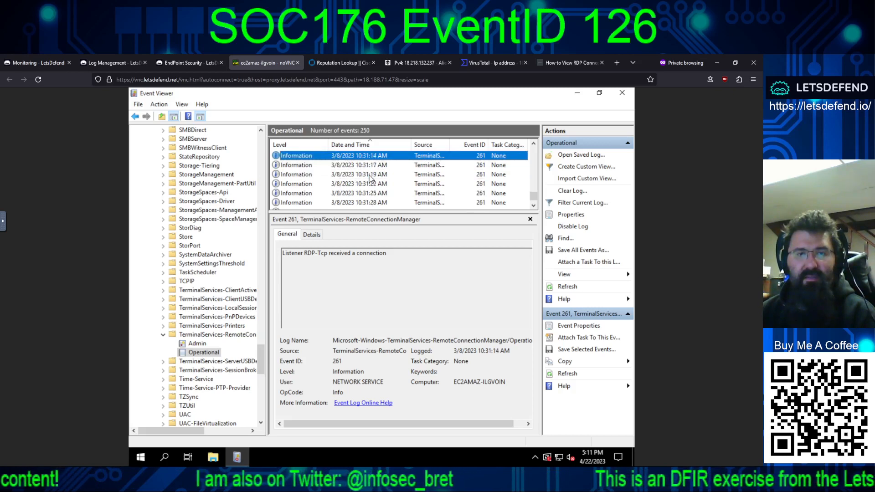
pyautogui.press('Up')
pyautogui.press('Up')
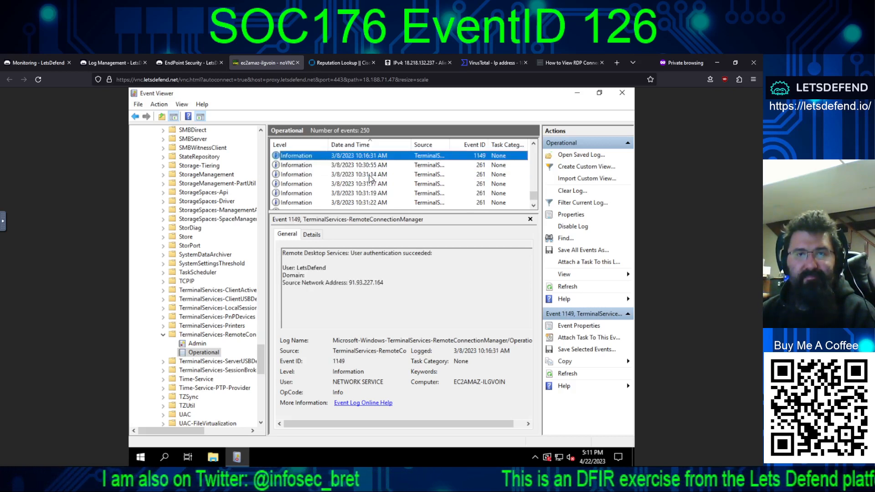
pyautogui.press('Up')
pyautogui.press('Down')
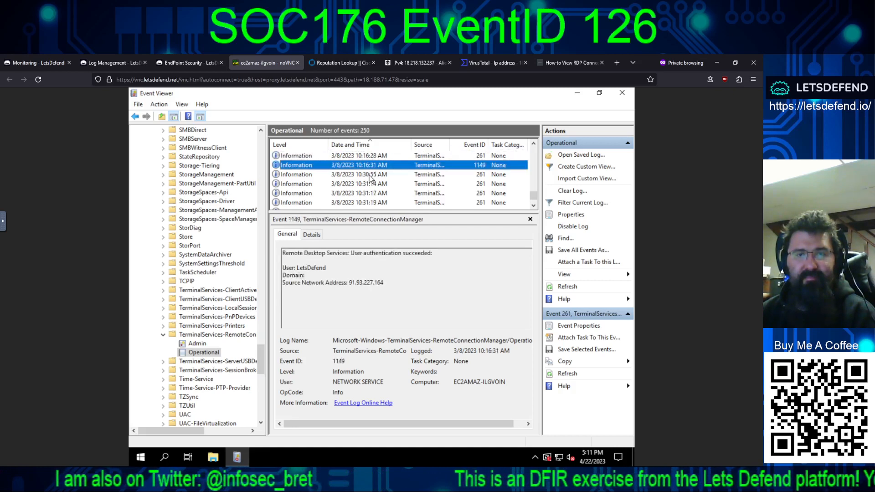
pyautogui.press('Down')
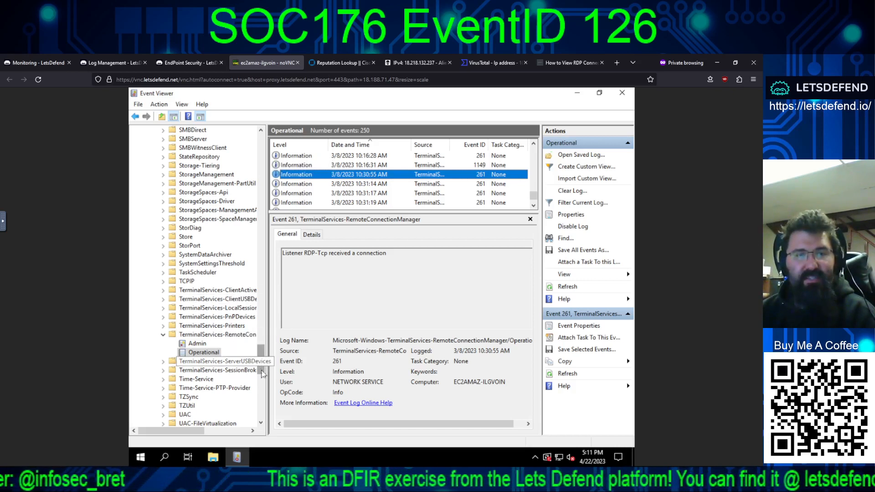
# Expand the RemoteApp and Desktop Connections folder and check its Operational log for events.
pyautogui.moveTo(262, 353); pyautogui.dragTo(261, 319)
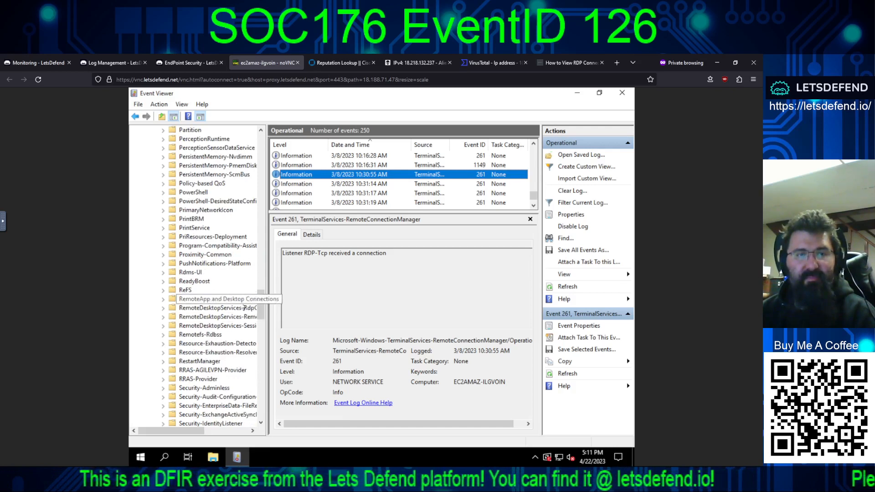
pyautogui.click(230, 304)
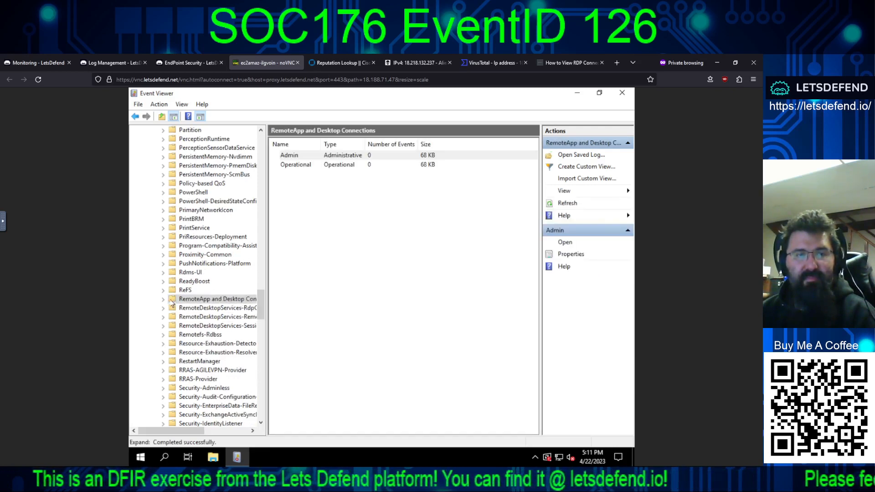
pyautogui.click(168, 301)
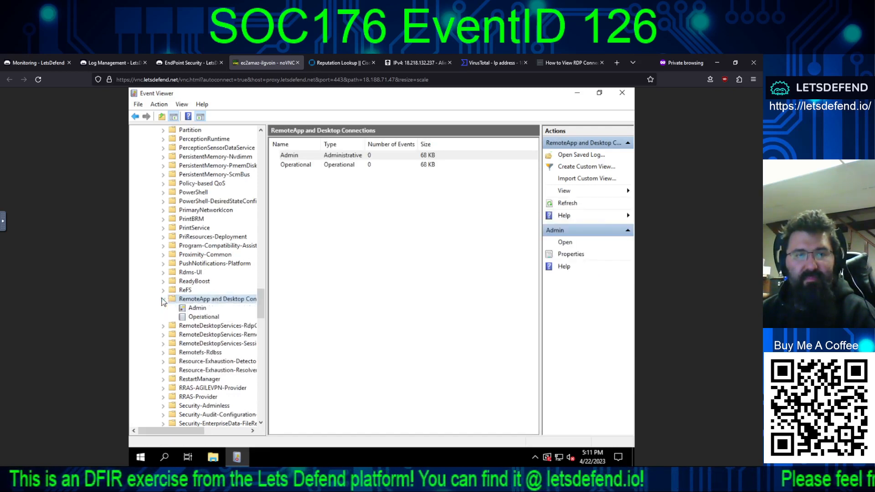
pyautogui.click(188, 318)
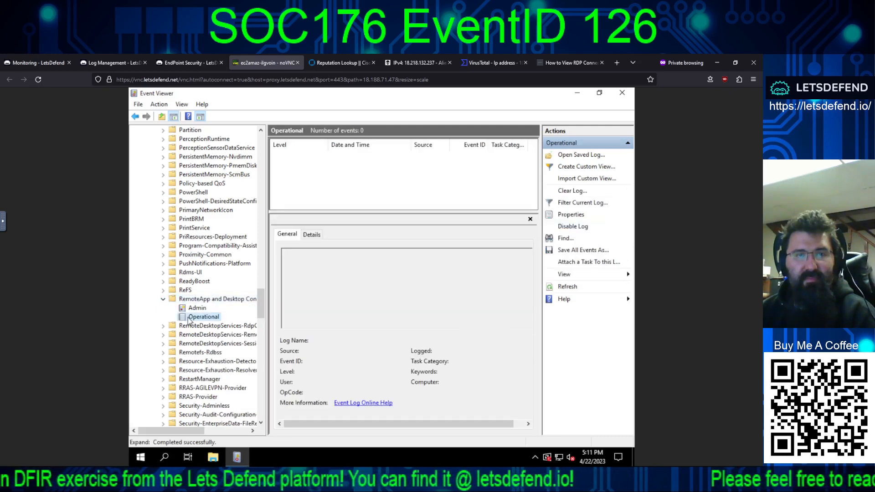
# Open the Windows Security log and select the first visible event logged on 3/8/2023 at 10:13:49 AM.
pyautogui.moveTo(261, 304); pyautogui.dragTo(264, 143)
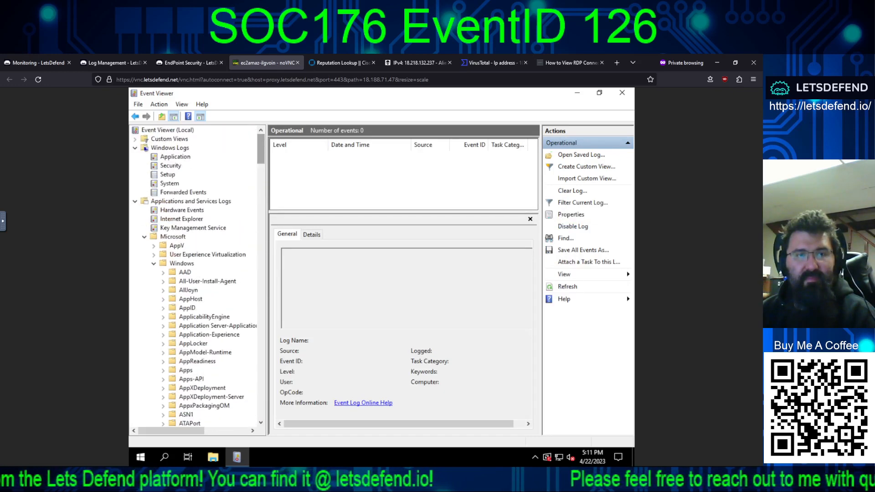
pyautogui.click(165, 166)
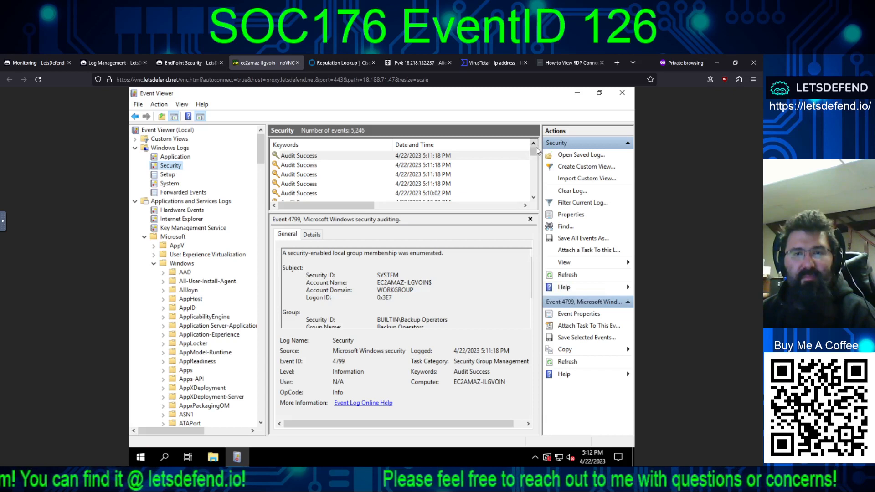
pyautogui.click(533, 183)
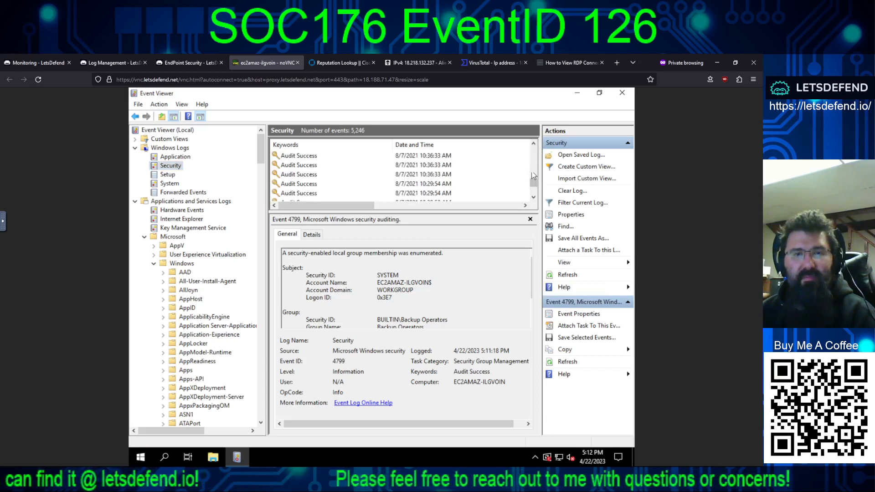
pyautogui.moveTo(532, 173); pyautogui.dragTo(534, 156)
pyautogui.click(428, 157)
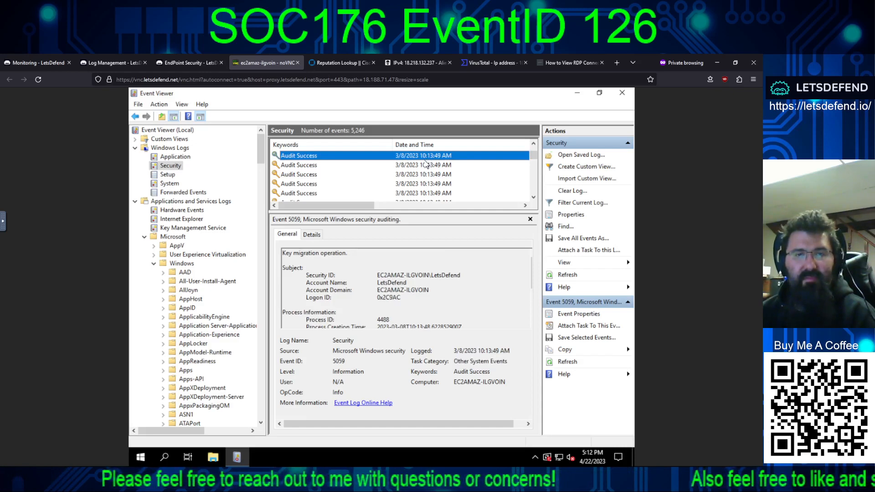
# Browse the older Security log events logged on 3/8/2023 from 10:13:49 AM back to about 10:13:40 AM.
pyautogui.press('Down')
pyautogui.press('Down')
pyautogui.press('Down')
pyautogui.press('Down')
pyautogui.press('Down')
pyautogui.press('Down')
pyautogui.press('Down')
pyautogui.press('Down')
pyautogui.press('Down')
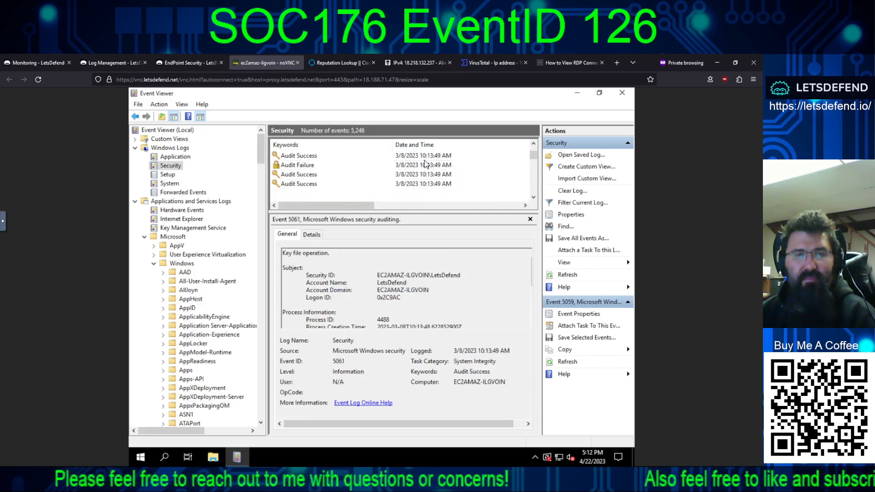
pyautogui.press('Down')
pyautogui.press('Down')
pyautogui.press('Down')
pyautogui.press('Down')
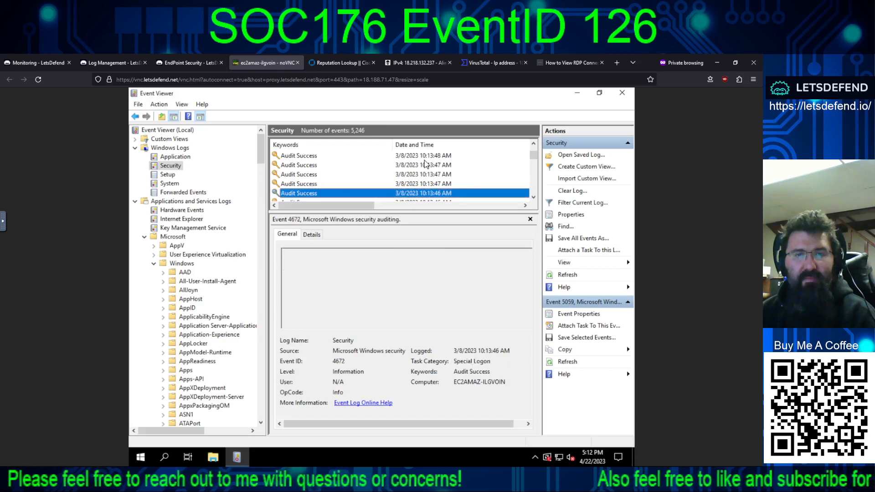
pyautogui.press('Down')
pyautogui.press('Down')
pyautogui.press('Down')
pyautogui.press('Down')
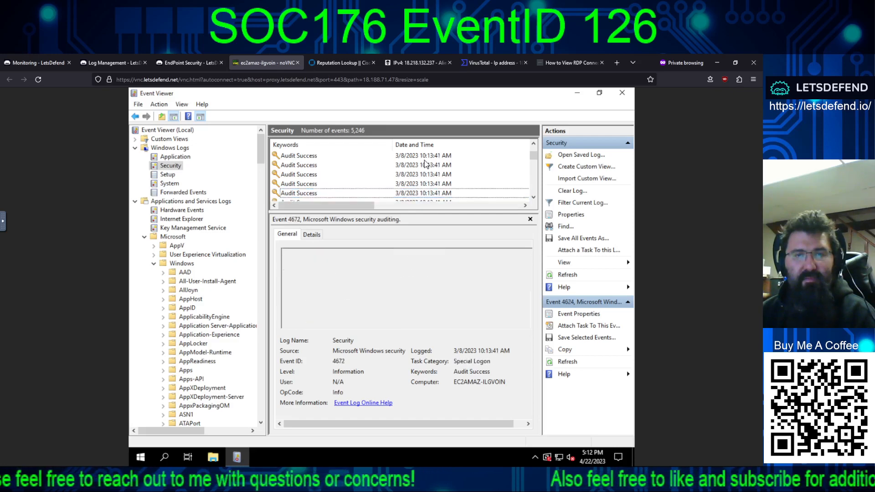
# Browse the Security log toward newer entries, up to the Audit Failure events logged on 3/8/2023 around 10:31 AM.
pyautogui.press('Up')
pyautogui.press('Up')
pyautogui.press('Up')
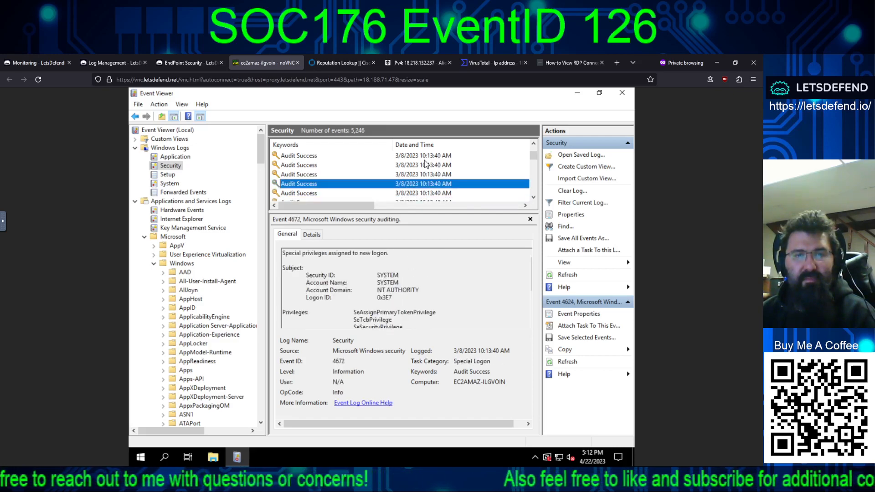
pyautogui.press('Up')
pyautogui.press('Up')
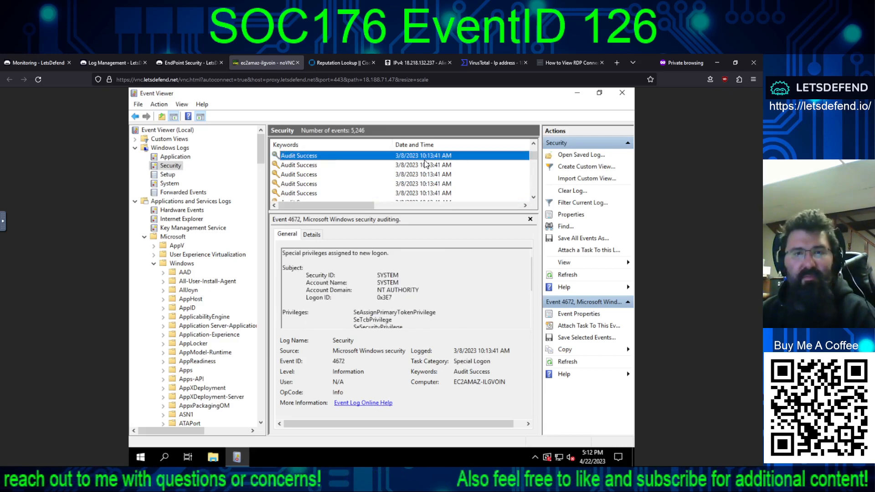
pyautogui.press('Up')
pyautogui.press('Up')
pyautogui.press('Up')
pyautogui.press('Up')
pyautogui.press('Up')
pyautogui.press('Up')
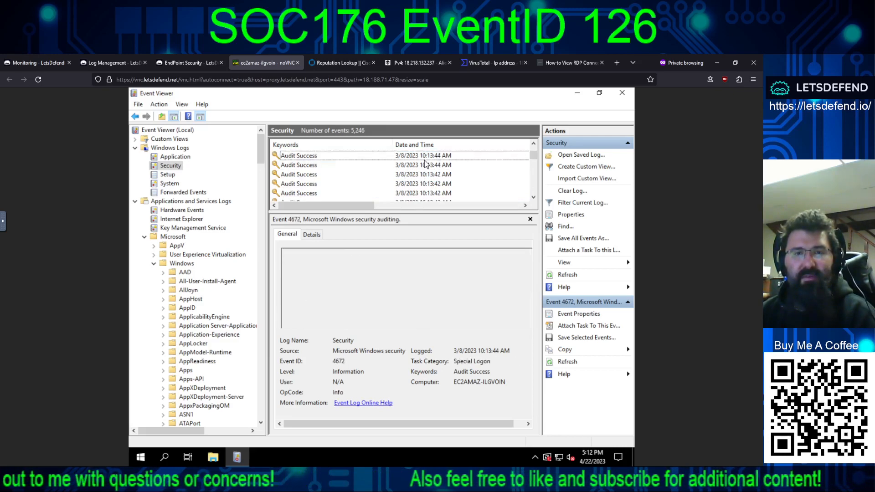
pyautogui.press('Up')
pyautogui.press('Up')
pyautogui.press('Up')
pyautogui.press('Up')
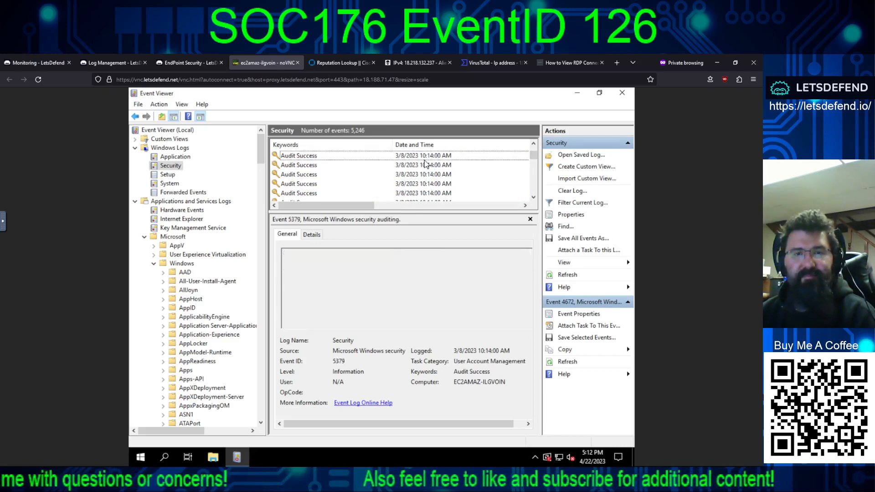
pyautogui.press('Up')
pyautogui.press('Up')
pyautogui.press('Up')
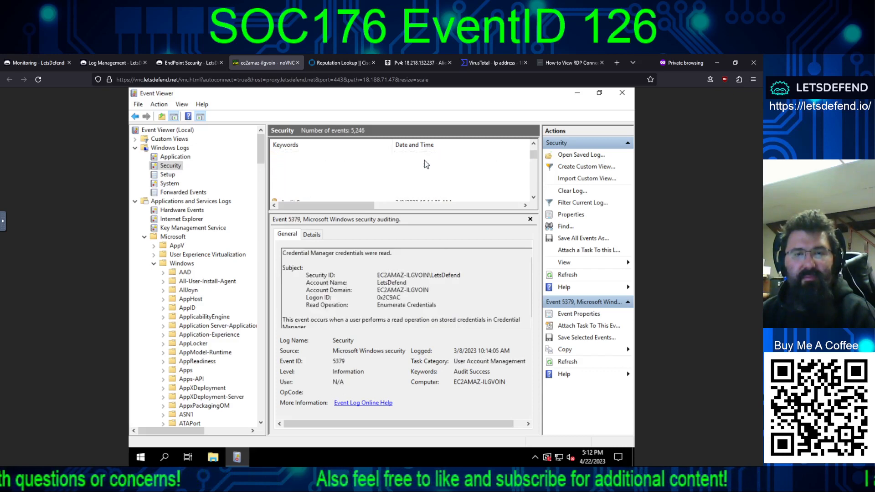
pyautogui.press('Up')
pyautogui.press('Up')
pyautogui.press('Up')
pyautogui.press('Up')
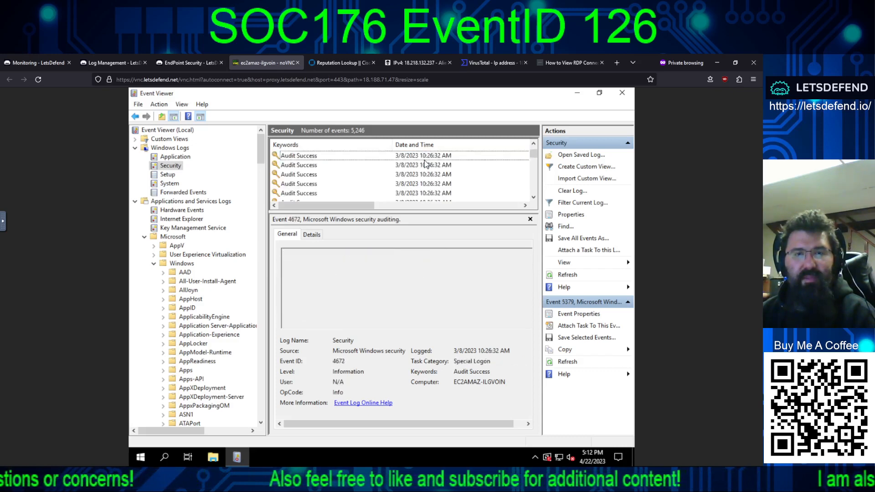
pyautogui.press('Up')
pyautogui.press('Up')
pyautogui.press('Up')
pyautogui.press('Up')
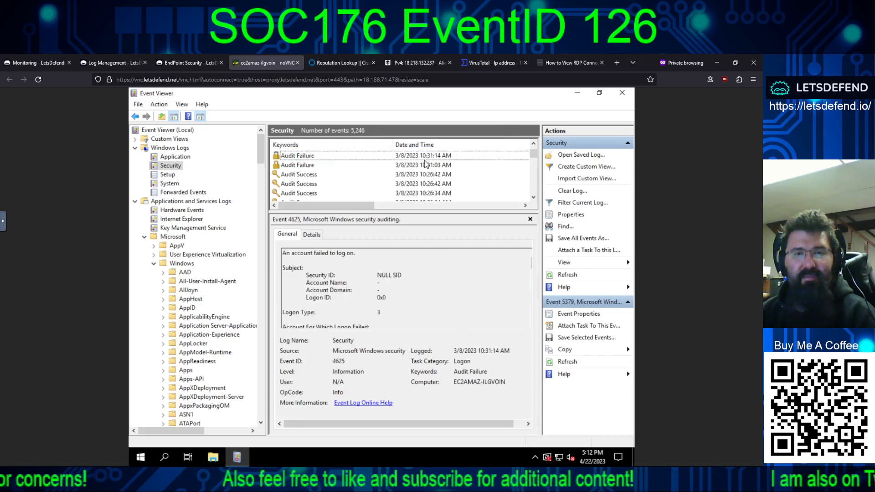
# Locate the earliest Audit Failure event of the 10:31 AM series, logged at 10:31:03 AM, and select it.
pyautogui.click(425, 165)
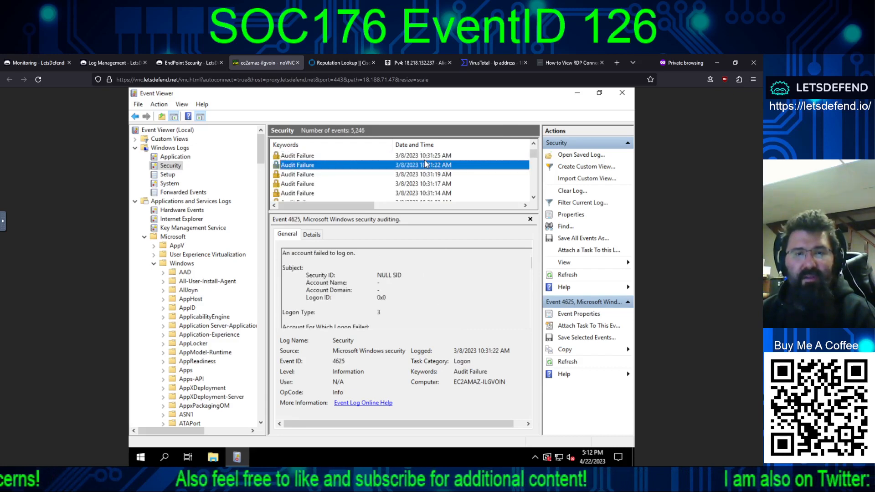
pyautogui.press('Down')
pyautogui.press('Down')
pyautogui.press('Down')
pyautogui.press('Down')
pyautogui.press('Down')
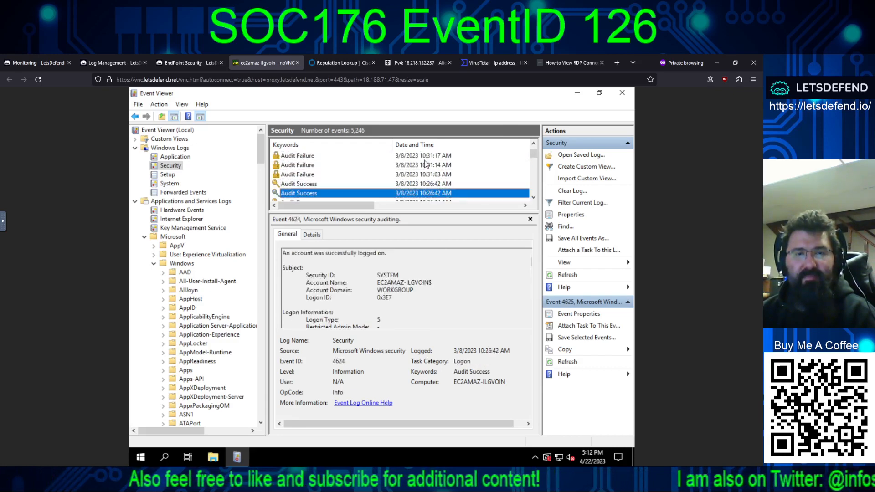
pyautogui.press('Up')
pyautogui.press('Up')
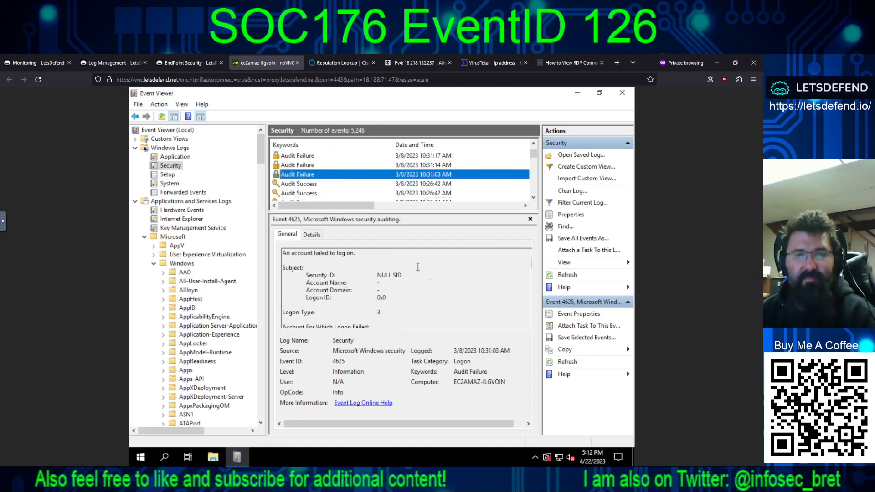
# Read the 10:31:03 AM failed logon's account, failure reason and network information, and highlight its source network address.
pyautogui.scroll(-7, 423, 266)
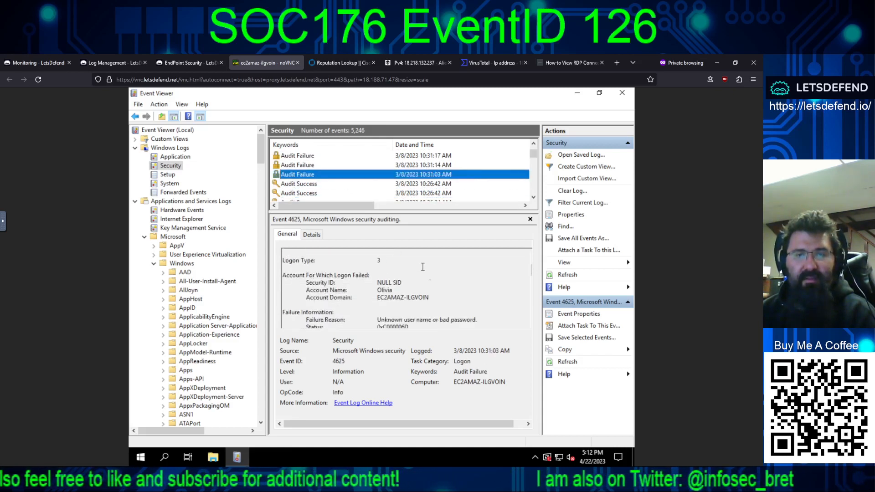
pyautogui.scroll(-2, 422, 266)
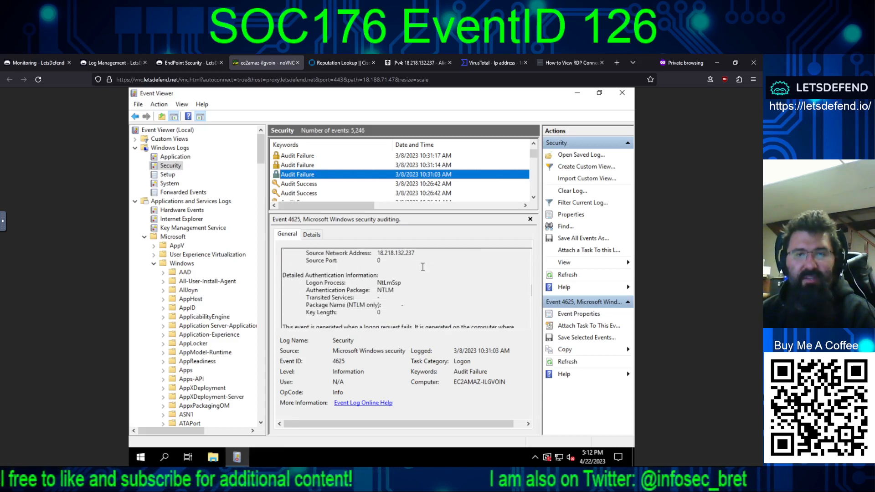
pyautogui.scroll(2, 410, 271)
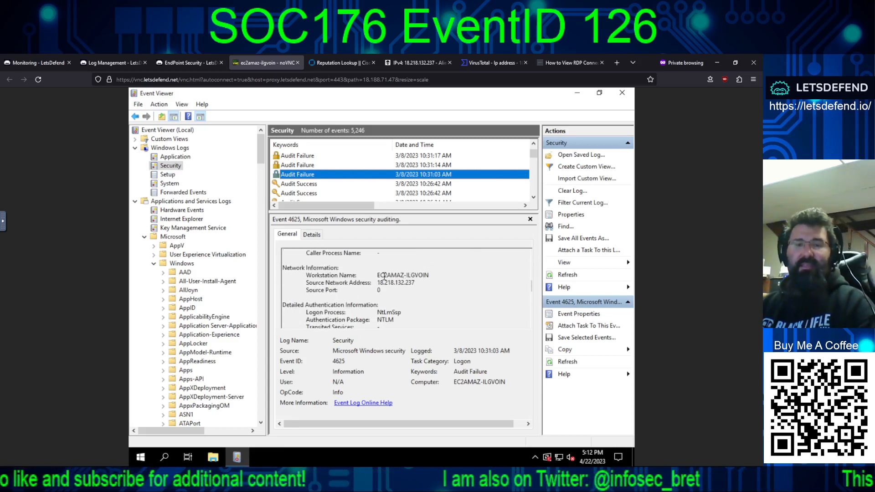
pyautogui.moveTo(433, 283); pyautogui.dragTo(365, 283)
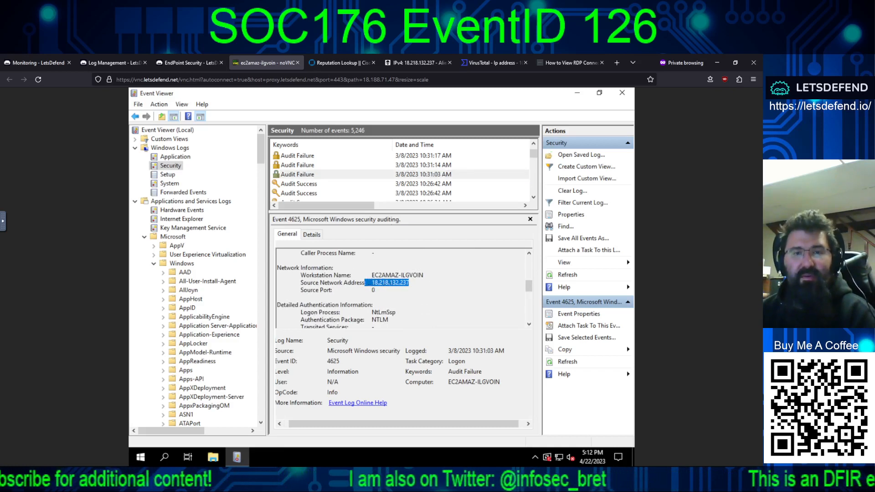
# Go through the Audit Failure events one by one from 10:31:14 AM up to the Audit Success event at 10:56:09 AM.
pyautogui.moveTo(301, 206)
pyautogui.mouseDown()
pyautogui.moveTo(459, 210)
pyautogui.moveTo(287, 203)
pyautogui.mouseUp()
pyautogui.click(293, 165)
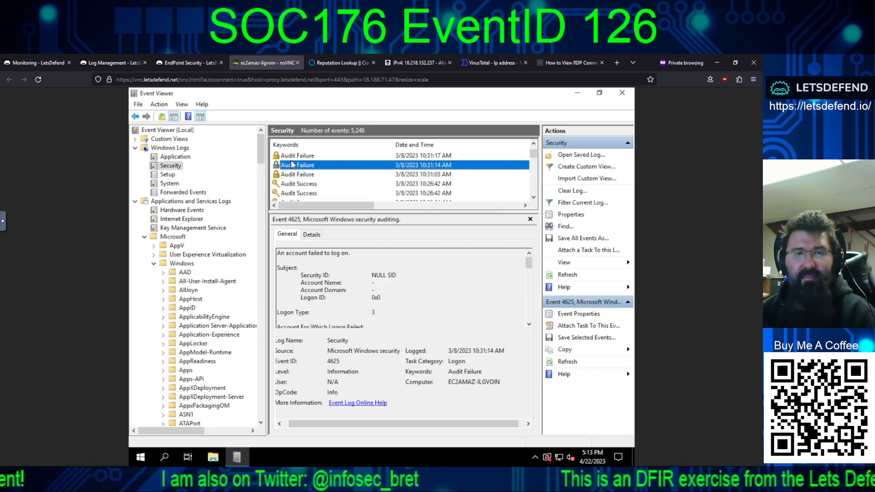
pyautogui.press('Up')
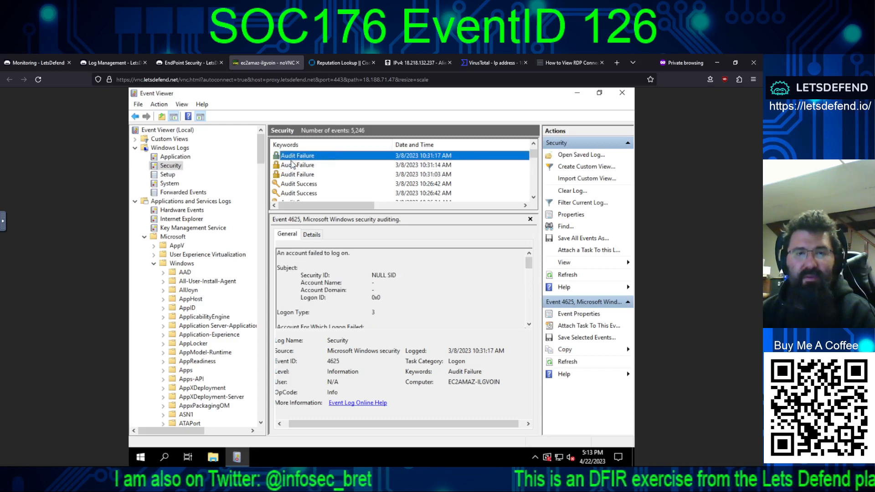
pyautogui.press('Up')
pyautogui.press('Up')
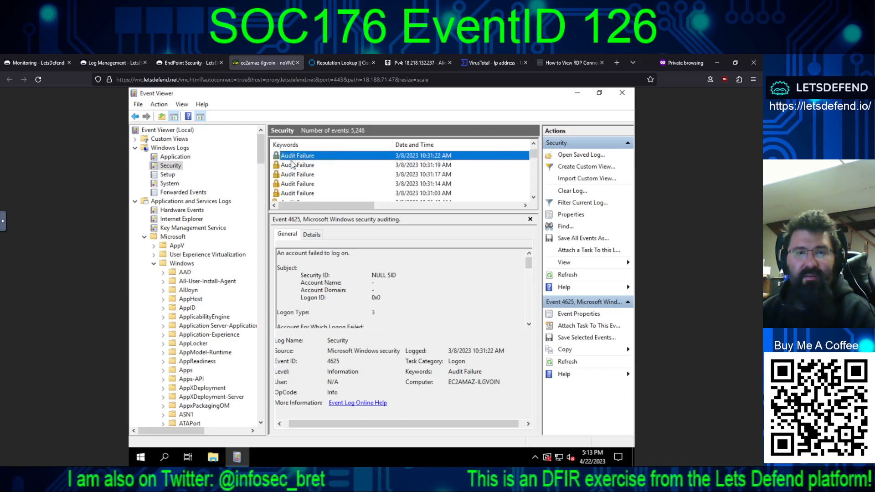
pyautogui.press('Up')
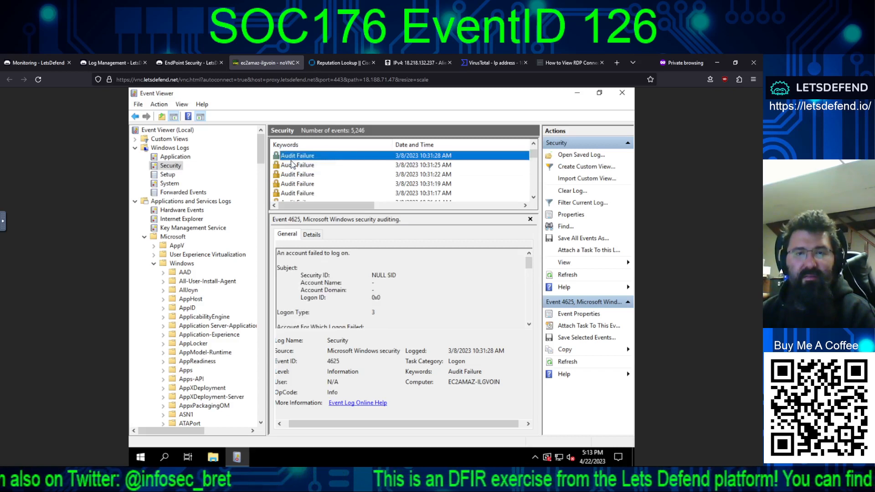
pyautogui.press('Up')
pyautogui.press('Up')
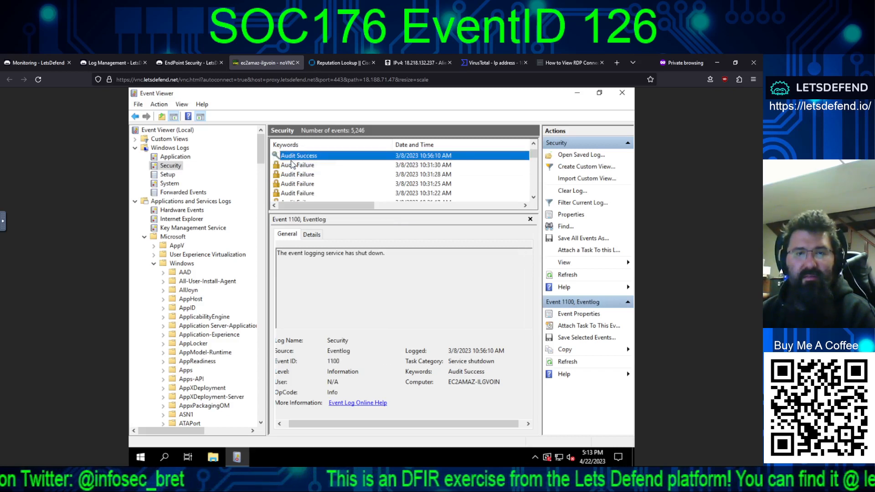
pyautogui.press('Up')
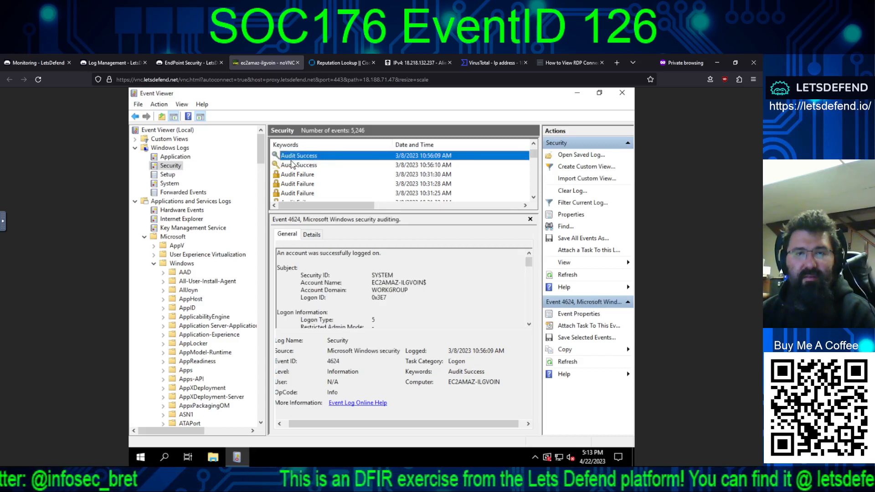
# Open the 10:31:30 AM Audit Failure event and examine its account, failure reason and source network address.
pyautogui.press('Down')
pyautogui.press('Down')
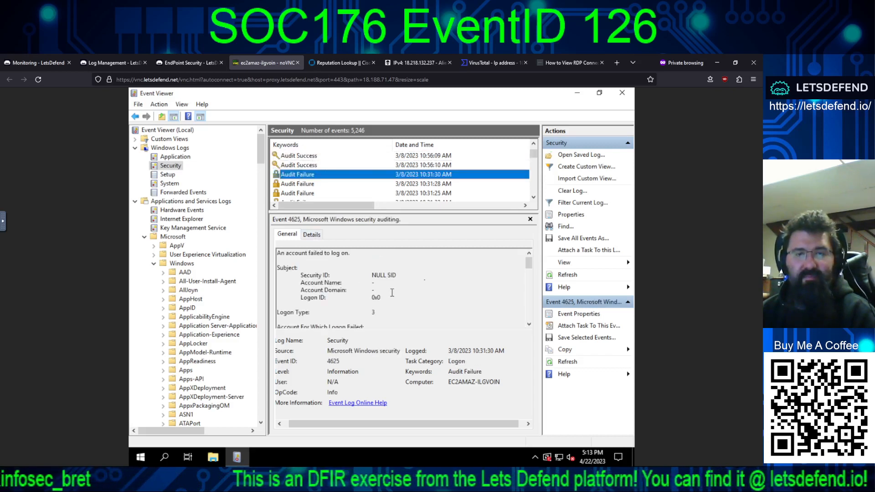
pyautogui.scroll(-2, 392, 292)
pyautogui.scroll(-2, 393, 292)
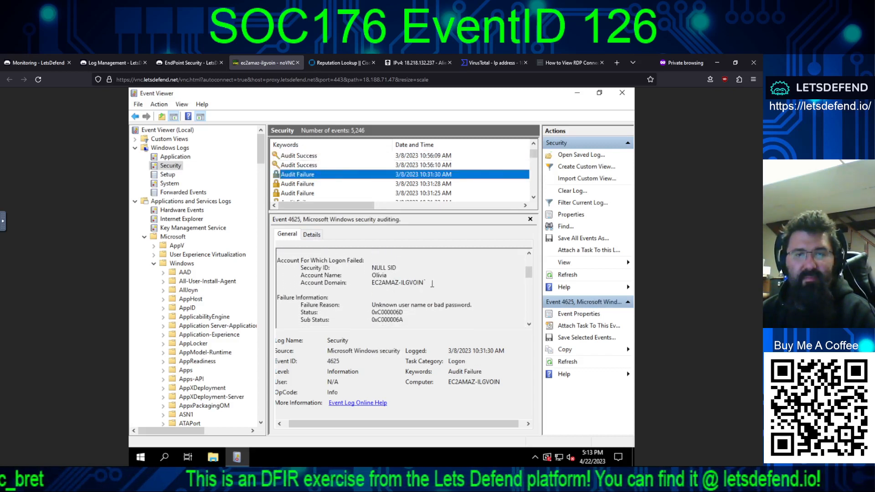
pyautogui.scroll(-4, 471, 282)
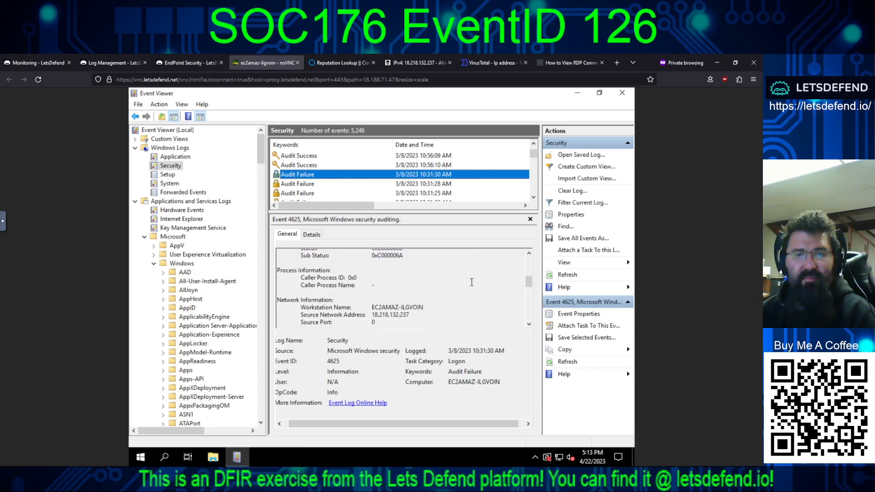
pyautogui.scroll(-1, 471, 282)
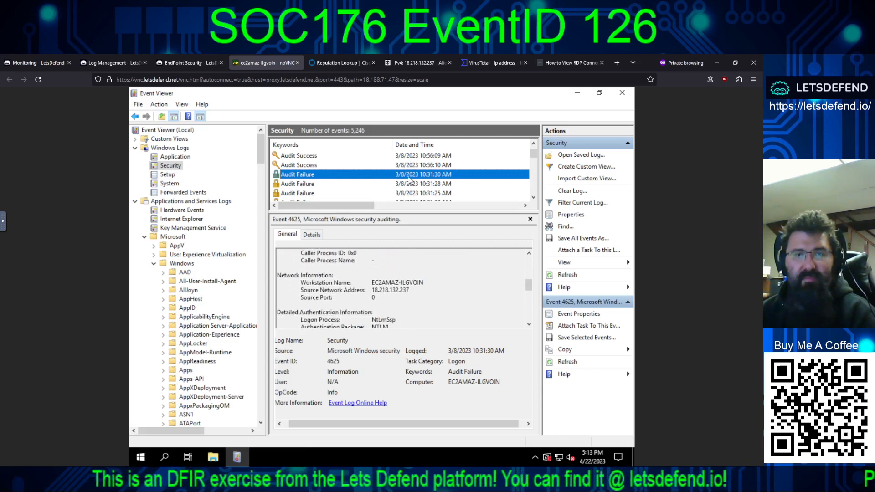
# Open the 10:31:28 AM Audit Failure event and review its failure, network and authentication details.
pyautogui.click(407, 184)
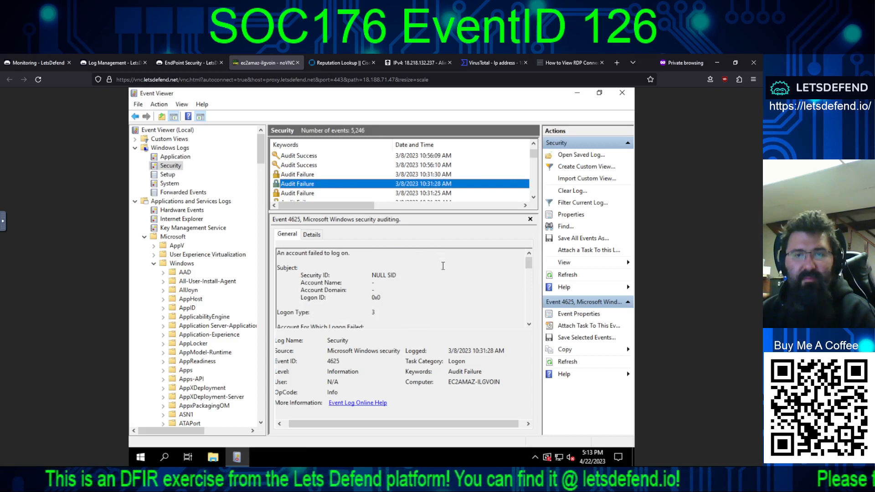
pyautogui.scroll(-4, 443, 268)
pyautogui.scroll(-3, 443, 268)
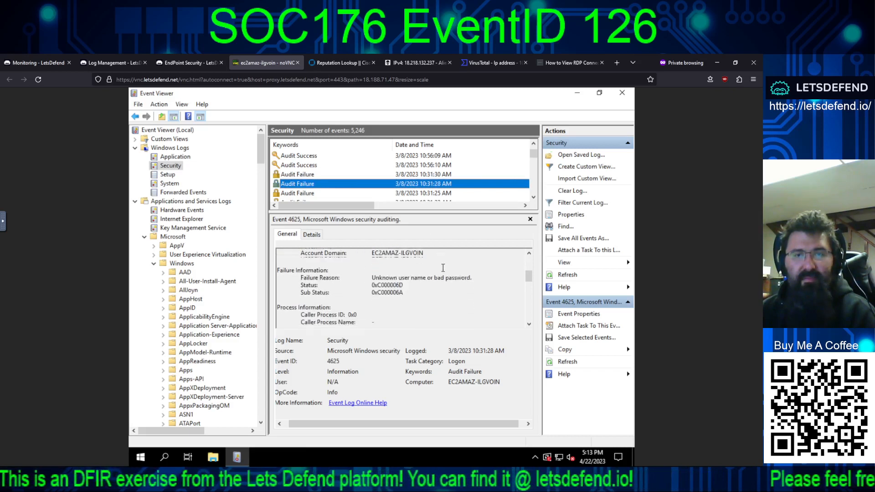
pyautogui.scroll(-4, 443, 268)
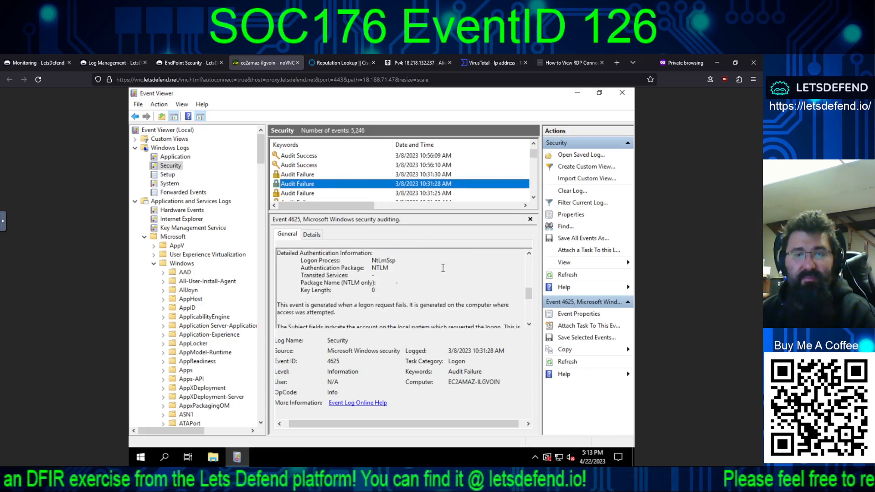
pyautogui.scroll(5, 443, 268)
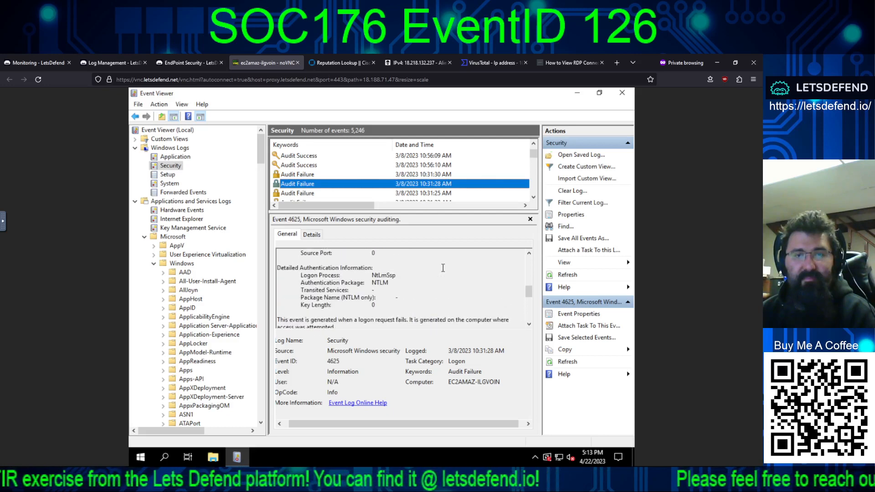
pyautogui.scroll(6, 442, 268)
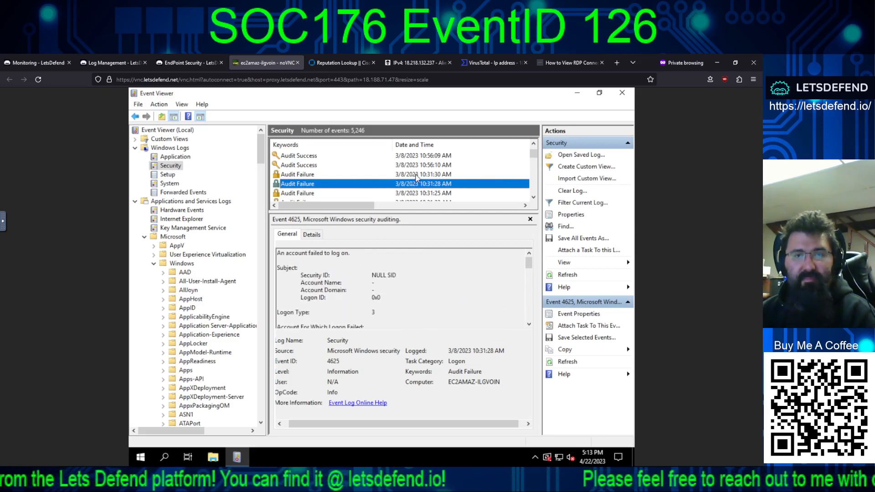
# Check the 10:31:25 AM Audit Failure event for its targeted account, failure reason and source network address.
pyautogui.click(414, 194)
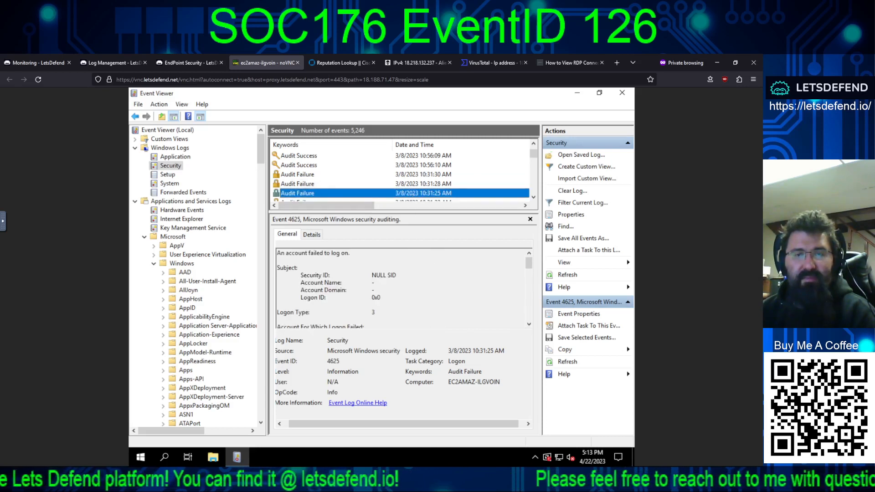
pyautogui.scroll(-4, 436, 262)
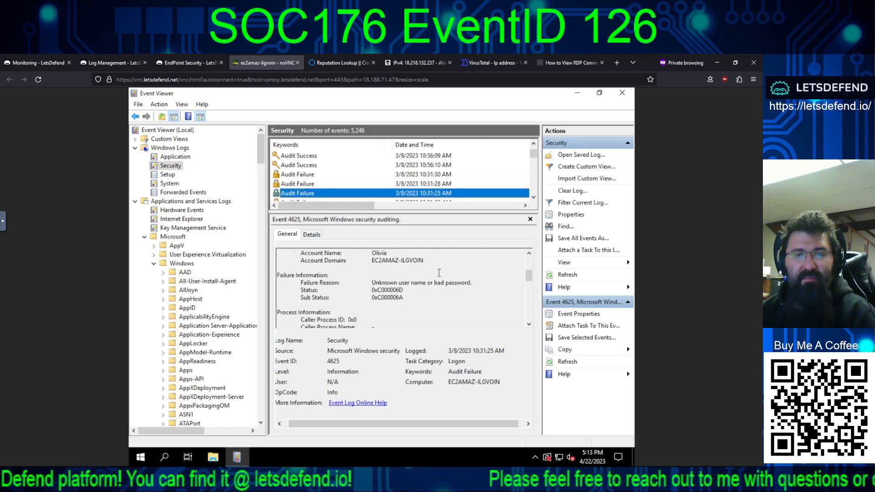
pyautogui.scroll(-3, 438, 273)
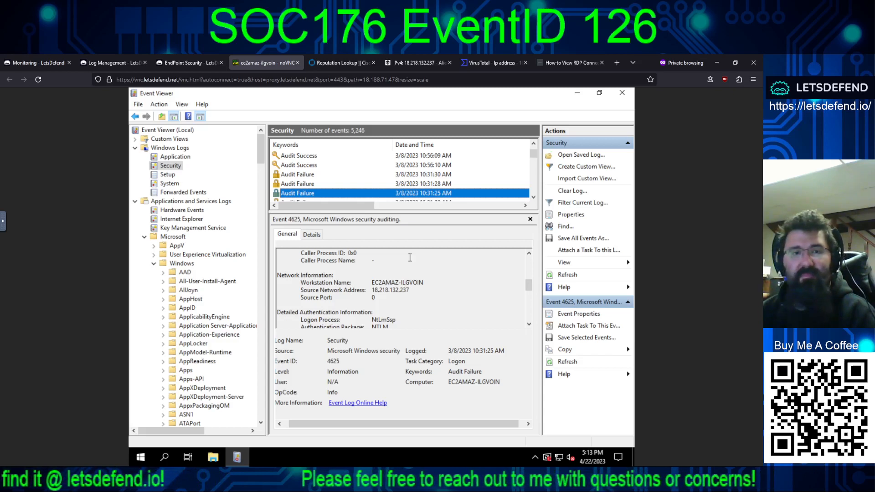
# Filter the Security log to show only events with Event ID 4624.
pyautogui.click(563, 204)
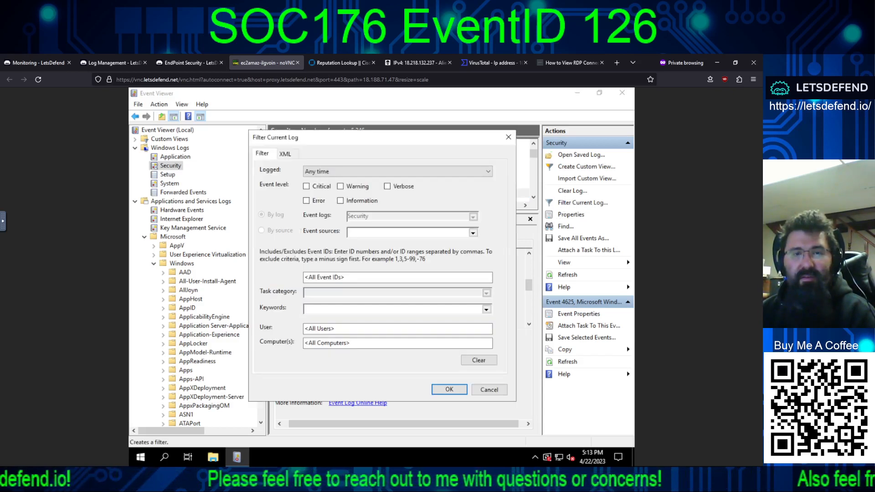
pyautogui.click(377, 278)
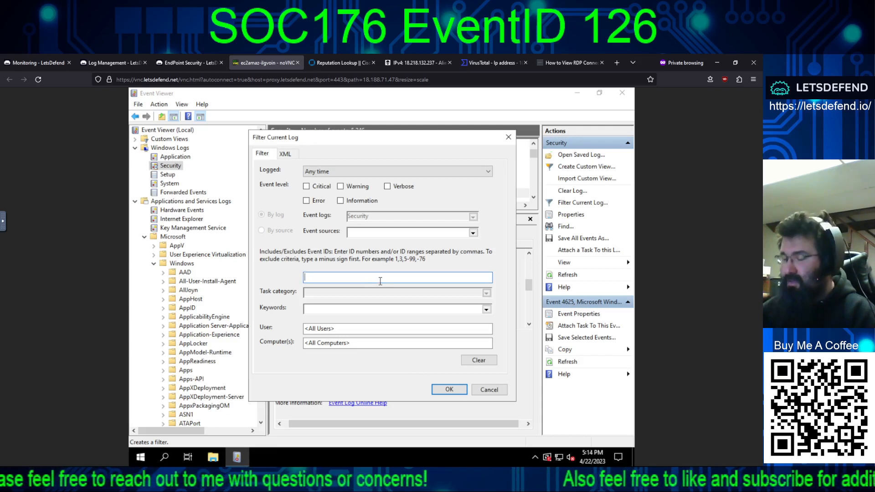
pyautogui.write('4624')
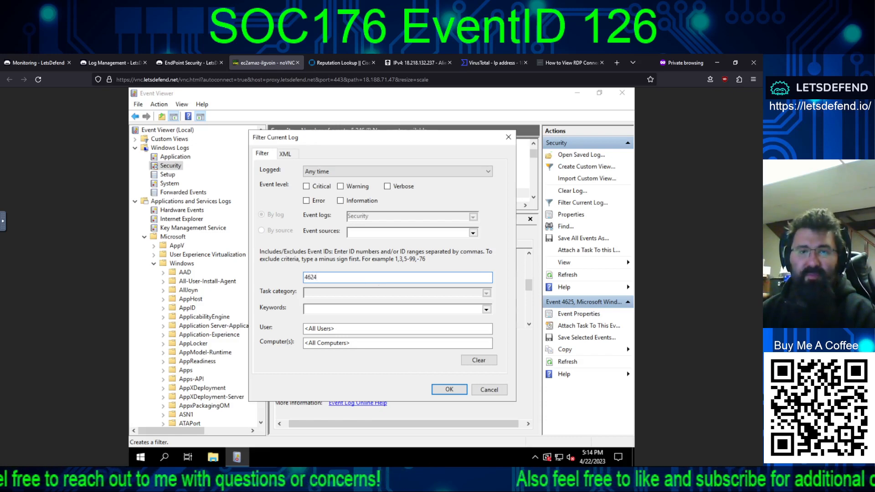
pyautogui.press('Return')
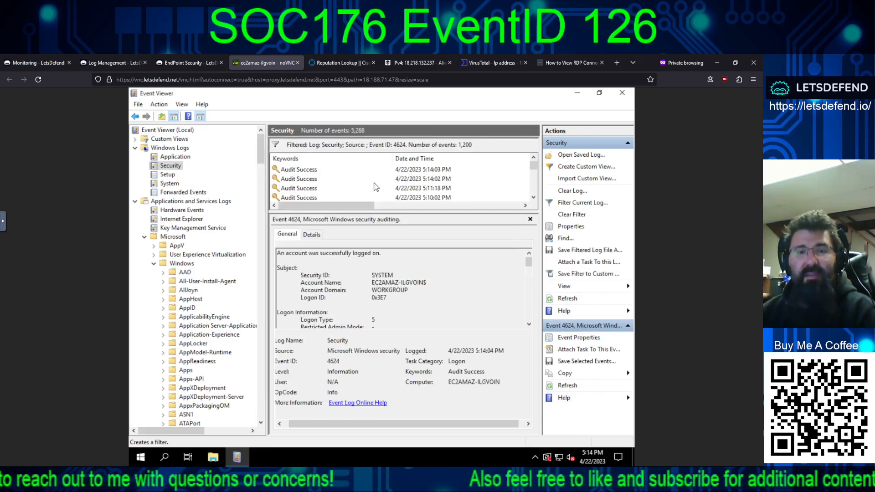
# Find the 3/8/2023 10:56:09 AM logon event in the filtered list and examine its account, network and authentication details.
pyautogui.scroll(-15, 374, 182)
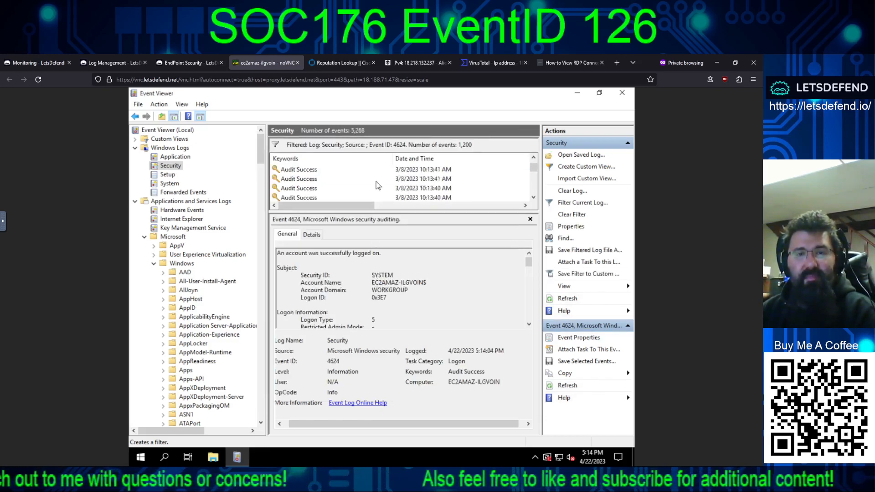
pyautogui.scroll(3, 376, 185)
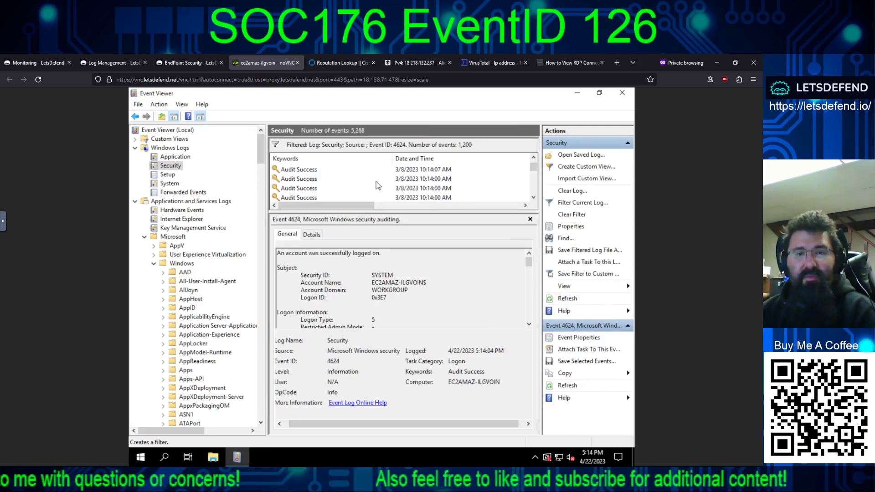
pyautogui.scroll(3, 376, 182)
pyautogui.scroll(1, 376, 182)
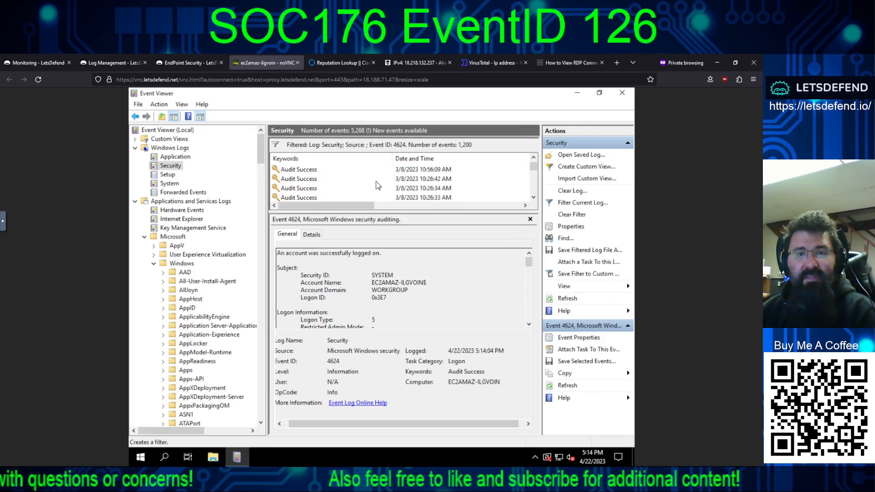
pyautogui.click(408, 170)
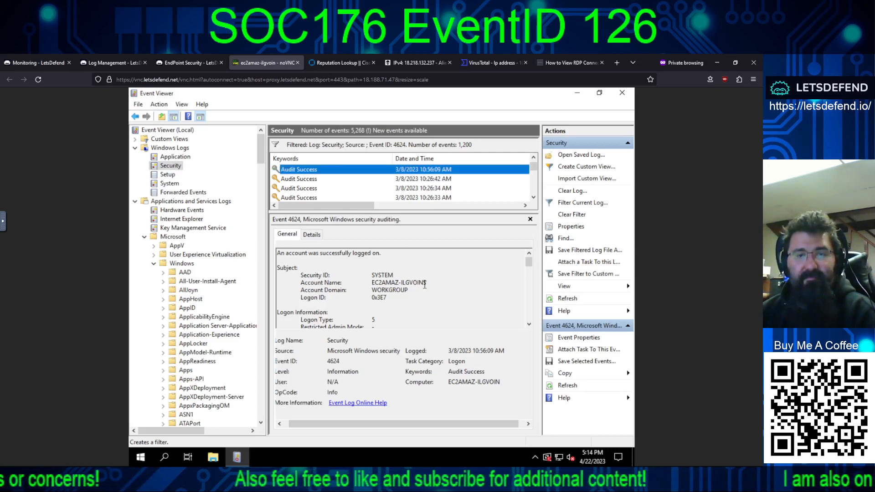
pyautogui.scroll(-1, 425, 284)
pyautogui.scroll(-3, 425, 284)
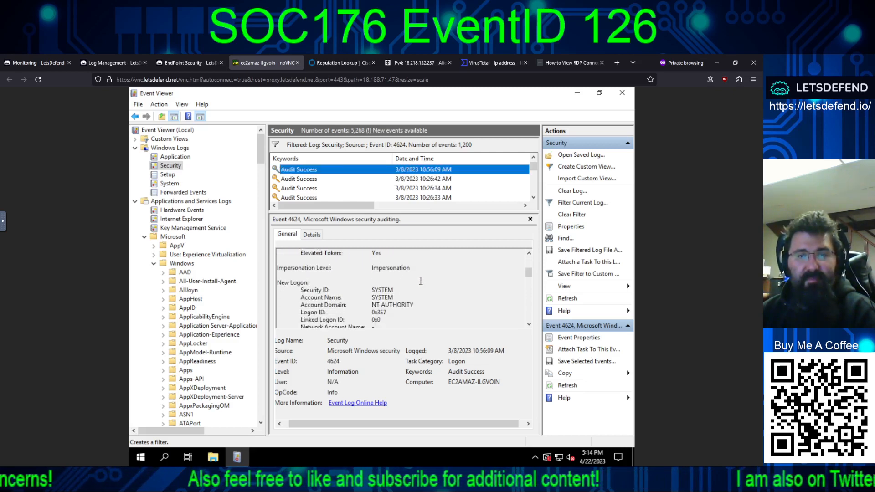
pyautogui.scroll(-3, 421, 281)
pyautogui.scroll(-5, 420, 280)
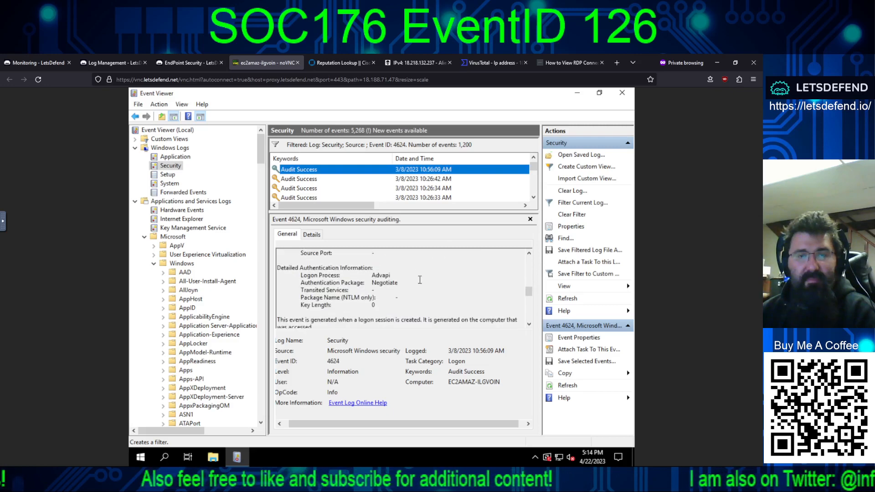
pyautogui.scroll(-3, 420, 279)
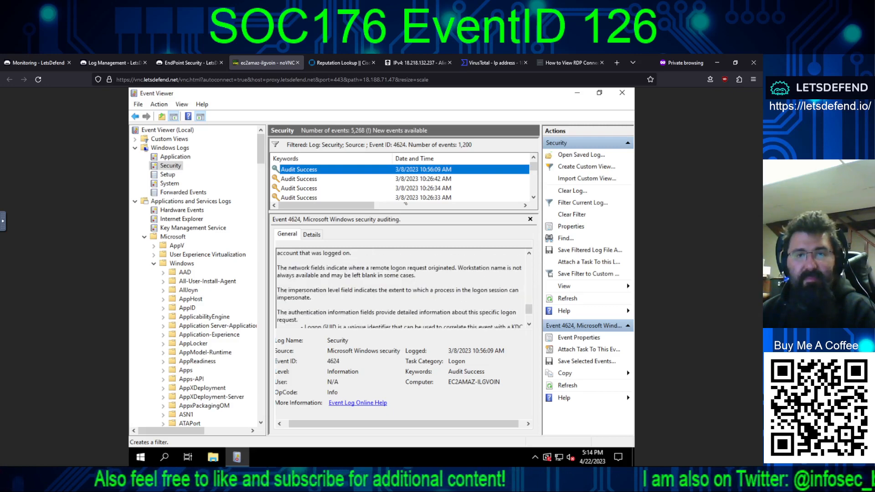
# Examine the new logon details of the 10:26:42 AM event, and return to the 3/8/2023 10:56:09 AM logon event.
pyautogui.click(408, 179)
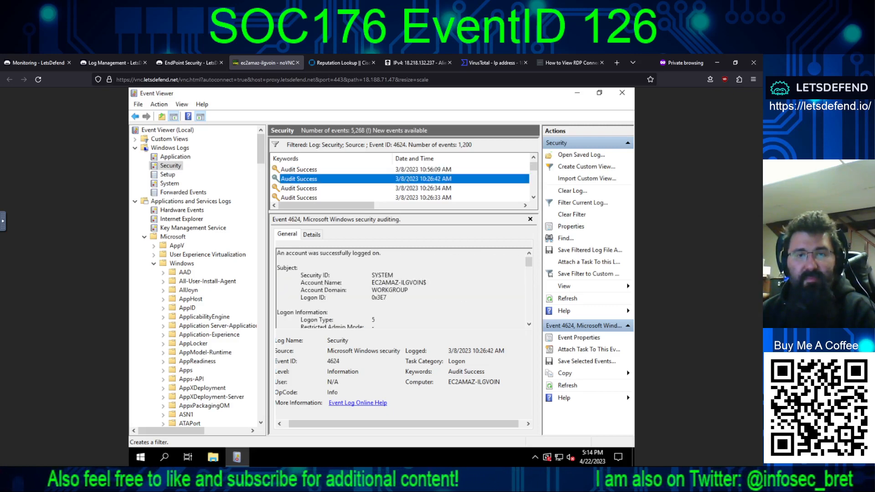
pyautogui.scroll(-5, 414, 288)
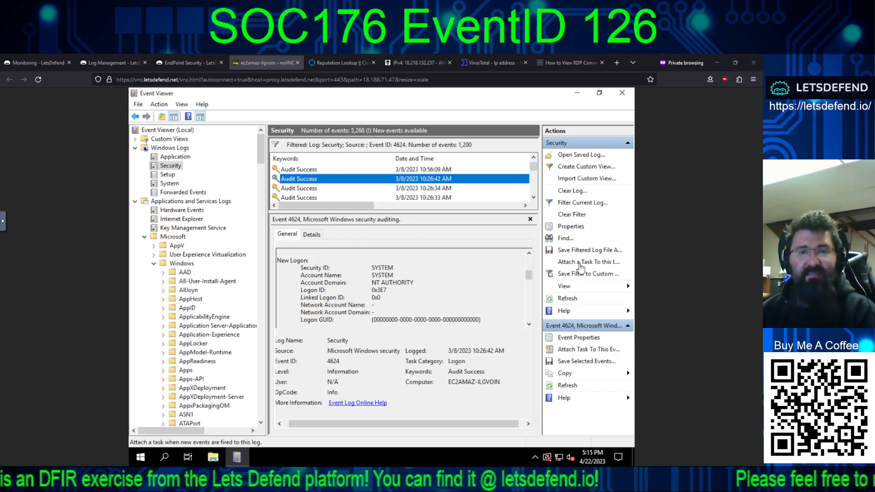
pyautogui.press('F5')
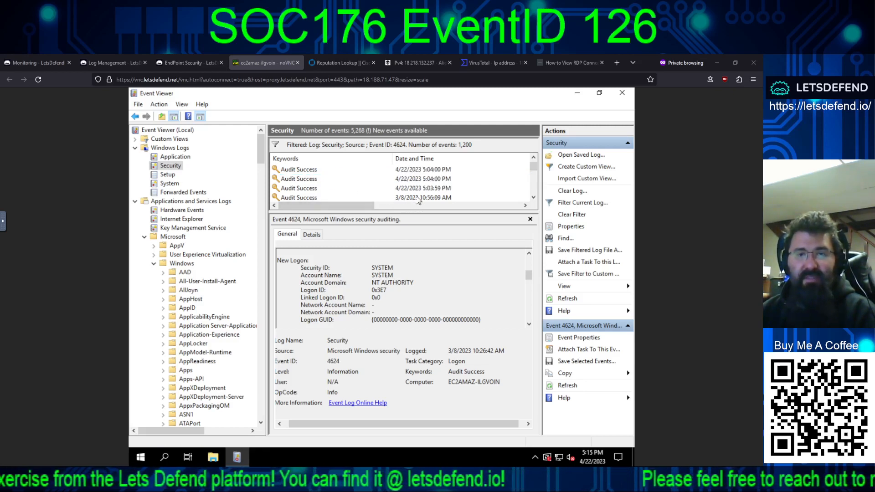
pyautogui.click(367, 199)
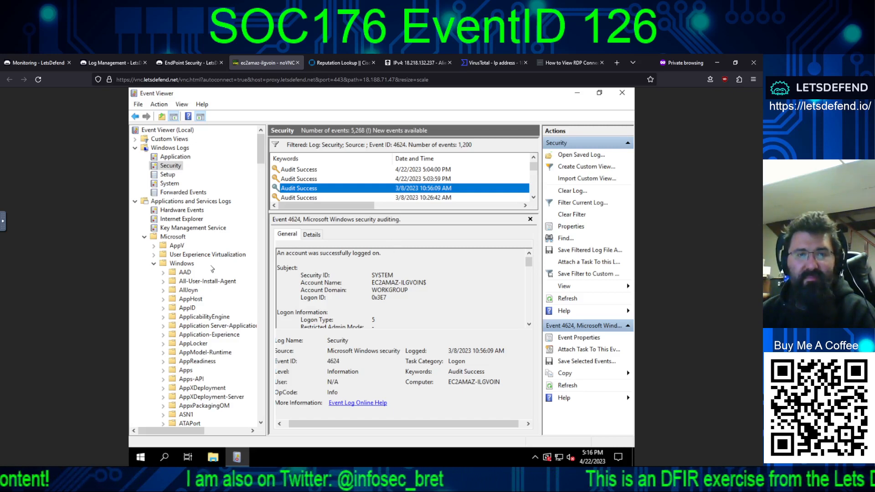
# Open the Operational log of TerminalServices-LocalSessionManager under the Microsoft Windows logs.
pyautogui.scroll(-18, 210, 265)
pyautogui.scroll(-20, 212, 262)
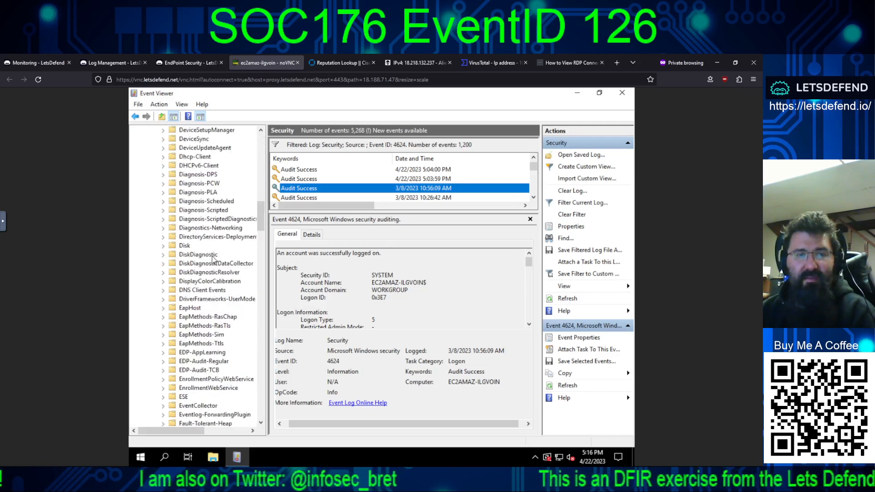
pyautogui.scroll(-5, 214, 255)
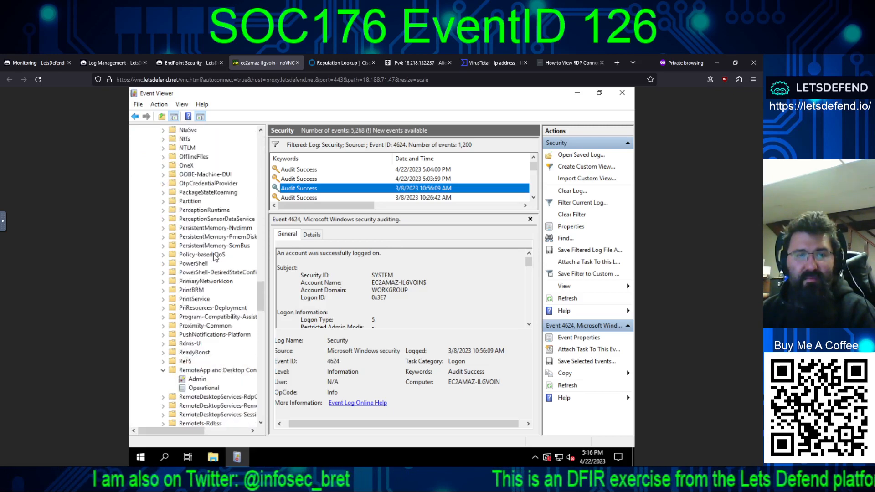
pyautogui.scroll(6, 214, 254)
pyautogui.scroll(-11, 215, 250)
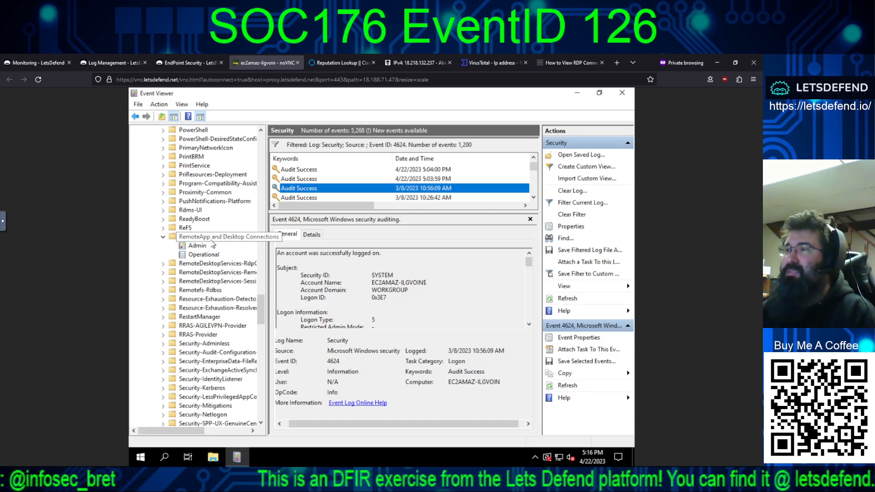
pyautogui.scroll(-10, 211, 274)
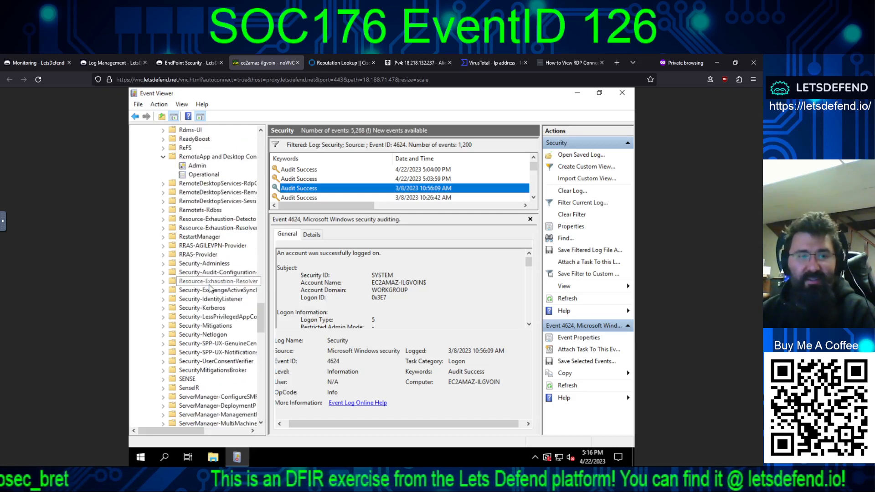
pyautogui.scroll(-12, 211, 289)
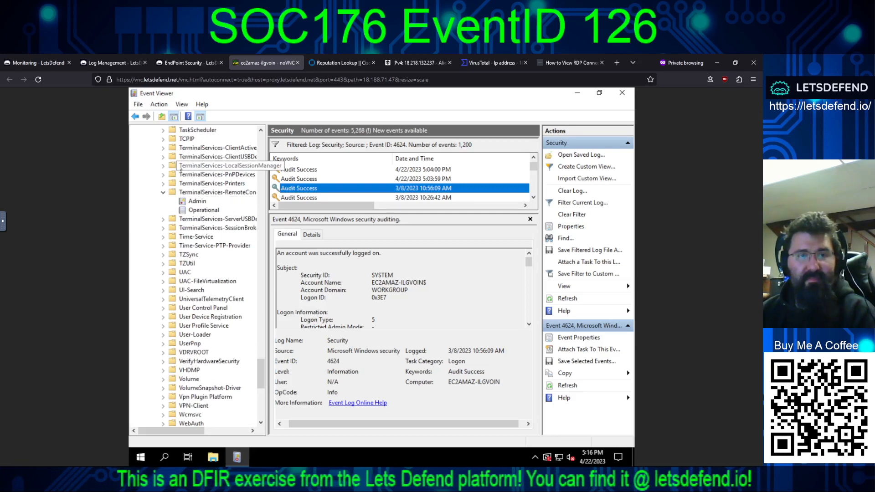
pyautogui.click(164, 166)
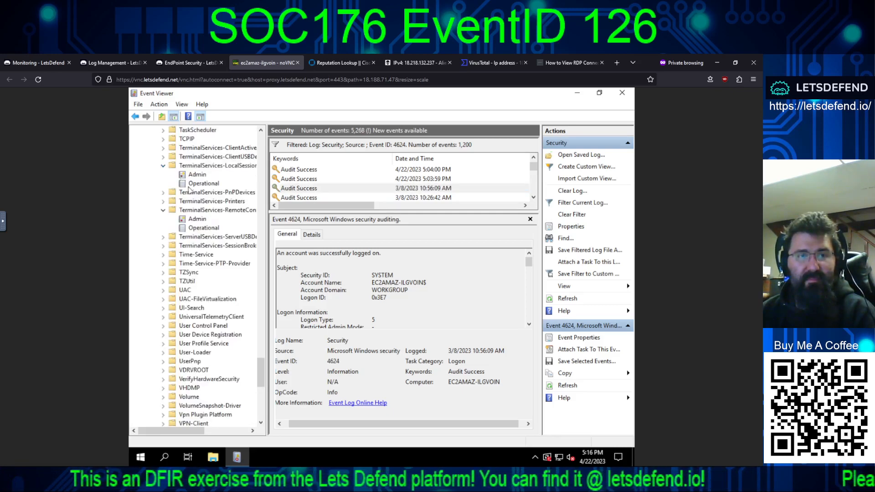
pyautogui.click(200, 183)
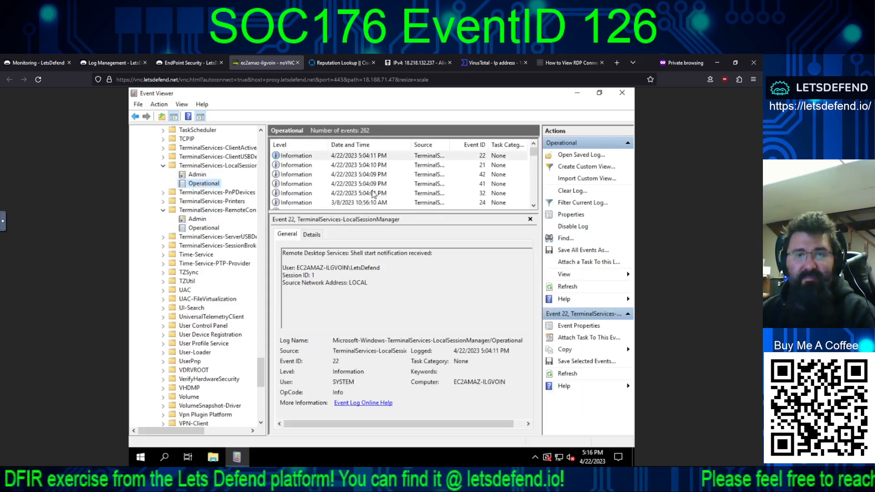
# Check the user and source network address of the 3/8/2023 10:56:10 AM Event 24, and look over the neighbouring session events.
pyautogui.click(355, 204)
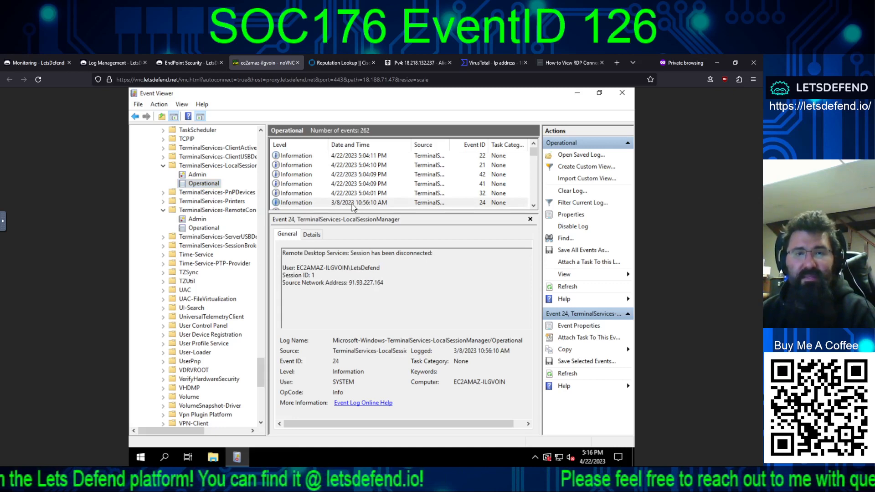
pyautogui.scroll(-1, 353, 206)
pyautogui.scroll(-1, 353, 203)
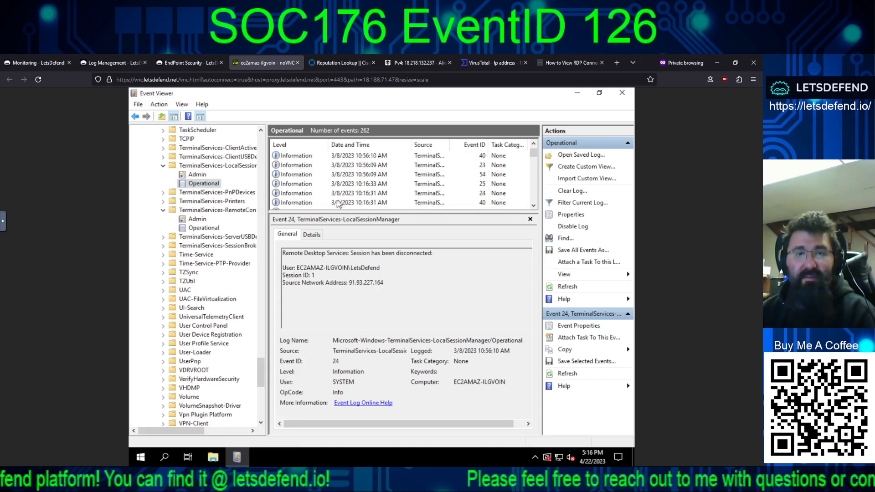
pyautogui.scroll(1, 342, 188)
pyautogui.scroll(-1, 342, 187)
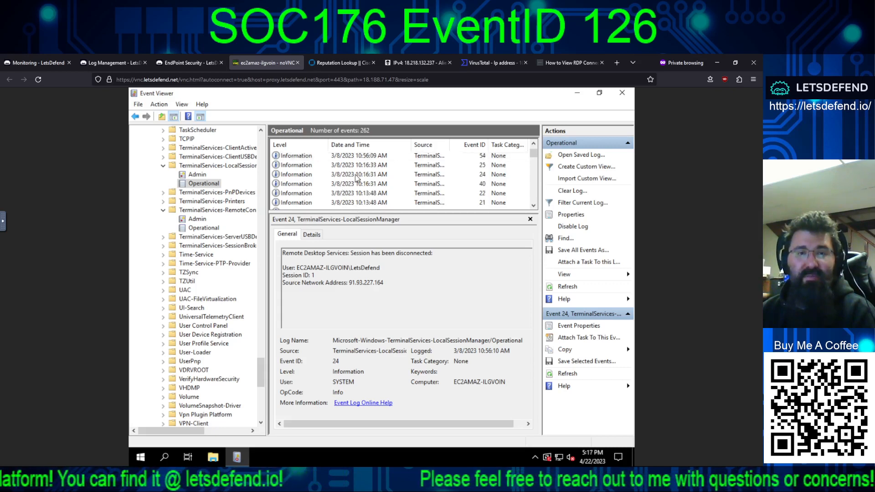
# Review the 3/8/2023 session events between 10:56:09 AM and 10:13:48 AM for their messages, users and source network addresses.
pyautogui.click(357, 166)
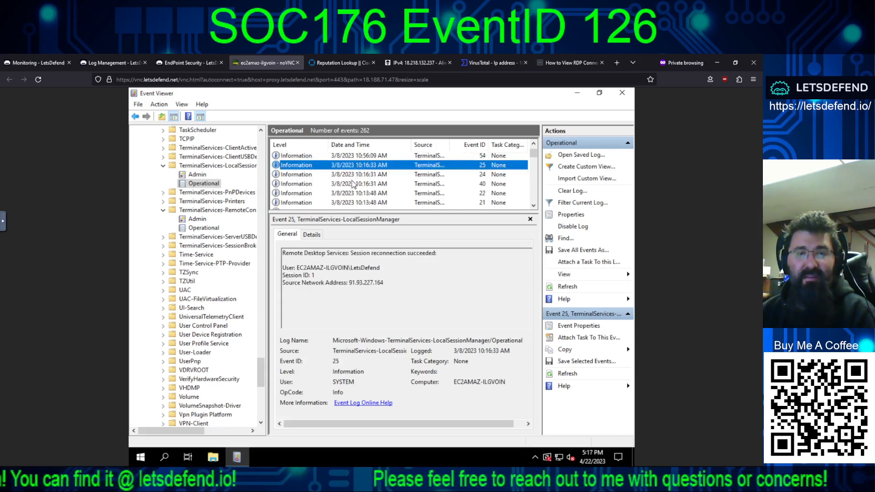
pyautogui.click(355, 158)
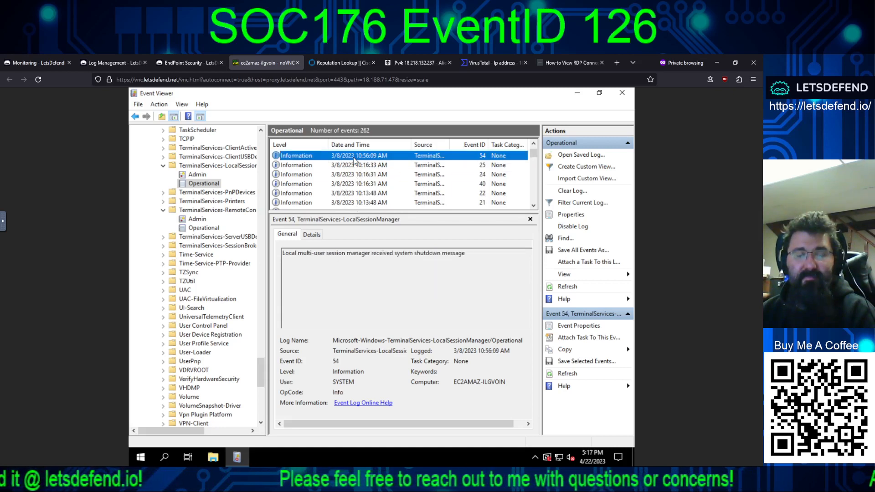
pyautogui.click(353, 175)
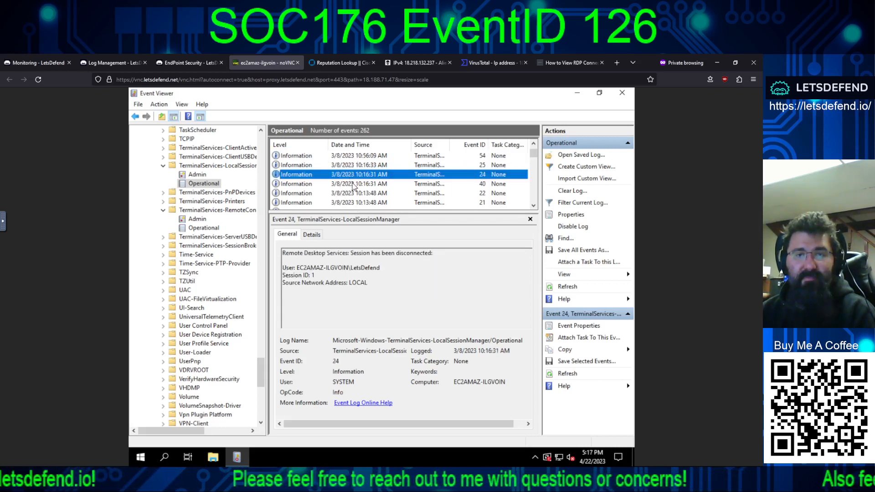
pyautogui.click(354, 184)
pyautogui.click(359, 193)
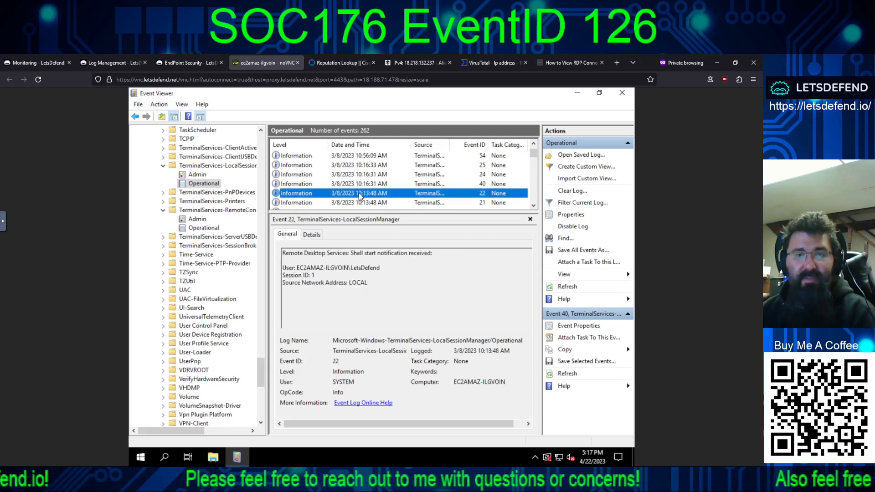
pyautogui.click(356, 203)
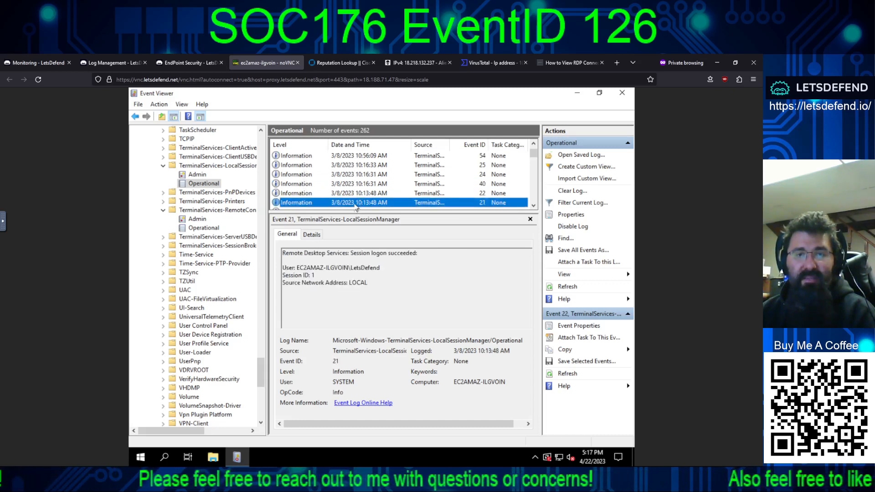
# Check the session arbitration events 42 and 41 logged at 10:13:46 AM on 3/8/2023.
pyautogui.scroll(-1, 355, 203)
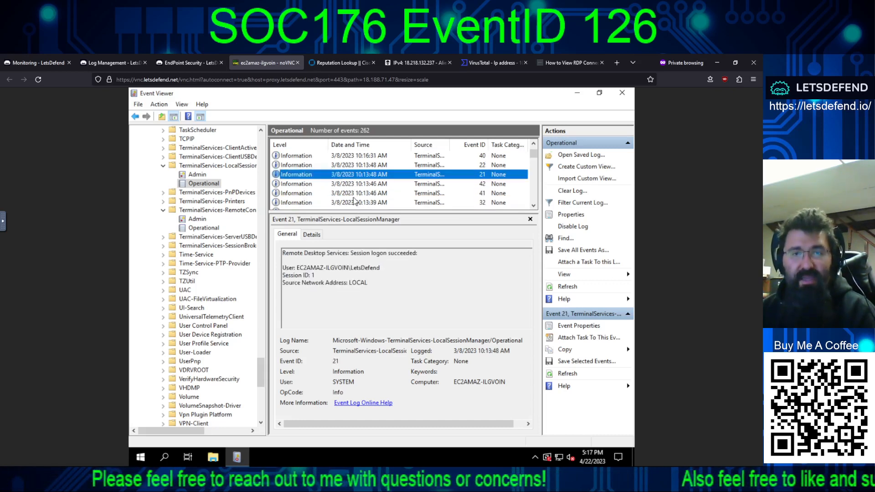
pyautogui.click(354, 184)
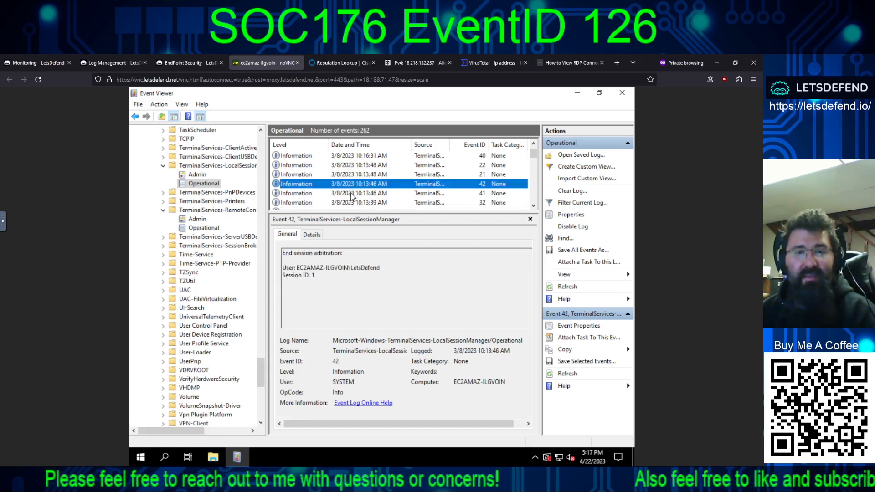
pyautogui.click(353, 193)
pyautogui.scroll(3, 355, 194)
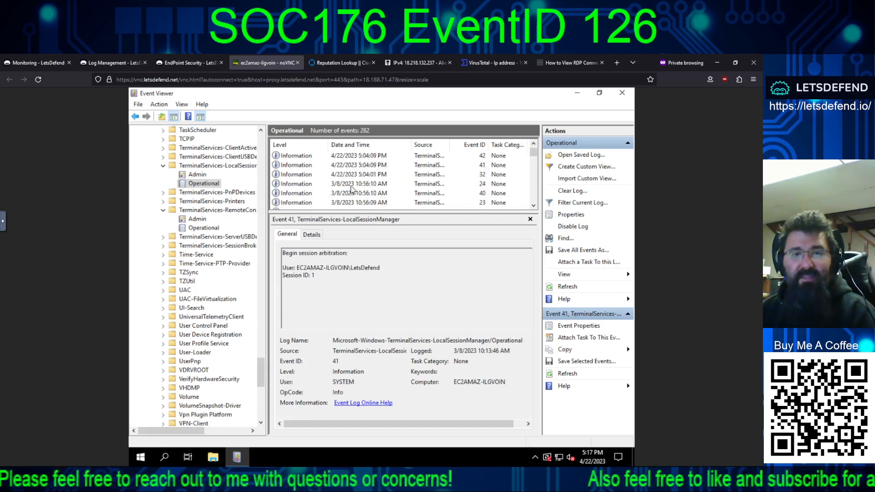
# Recheck the 3/8/2023 10:56:10 AM events 24 and 40, reading the session disconnect reason.
pyautogui.click(358, 187)
pyautogui.click(359, 195)
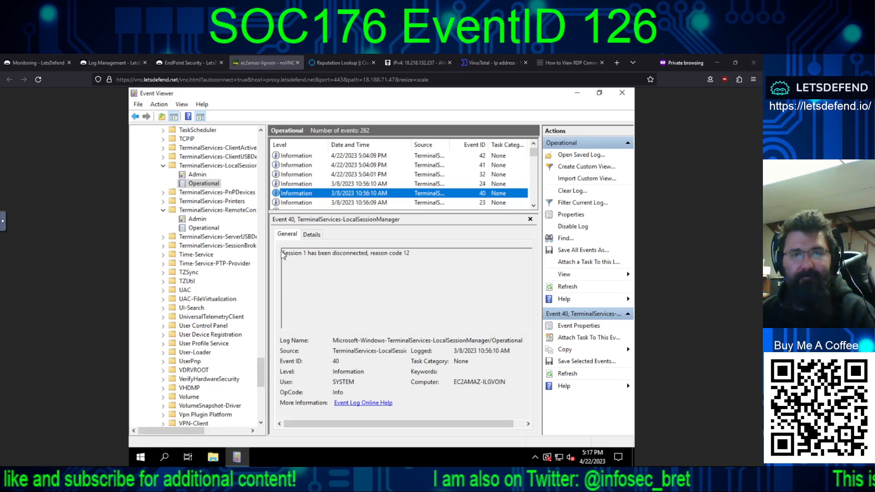
pyautogui.scroll(4, 185, 268)
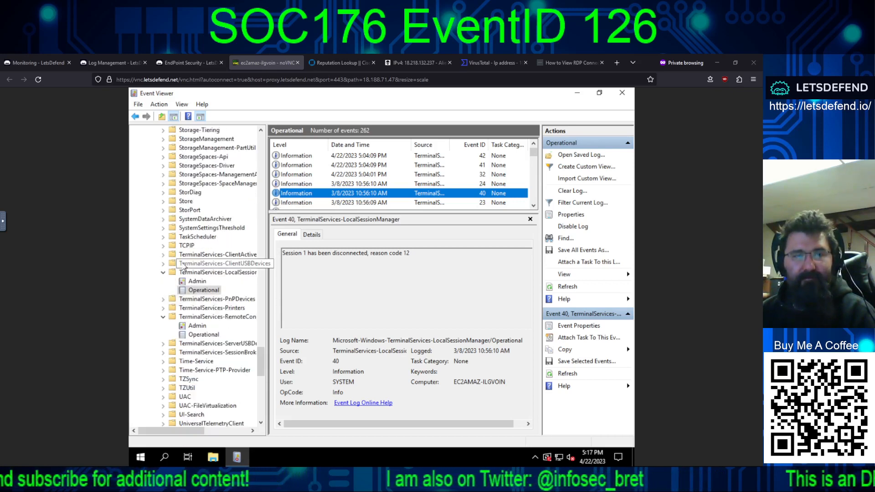
pyautogui.scroll(16, 184, 267)
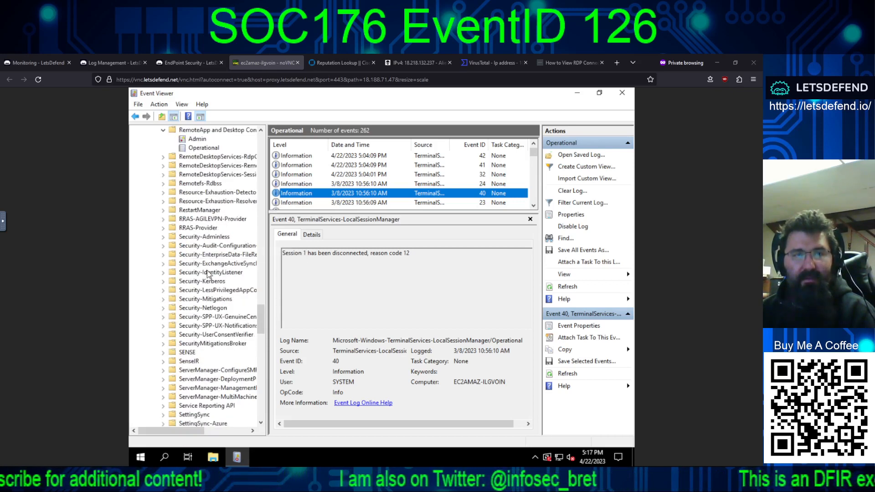
pyautogui.scroll(10, 201, 268)
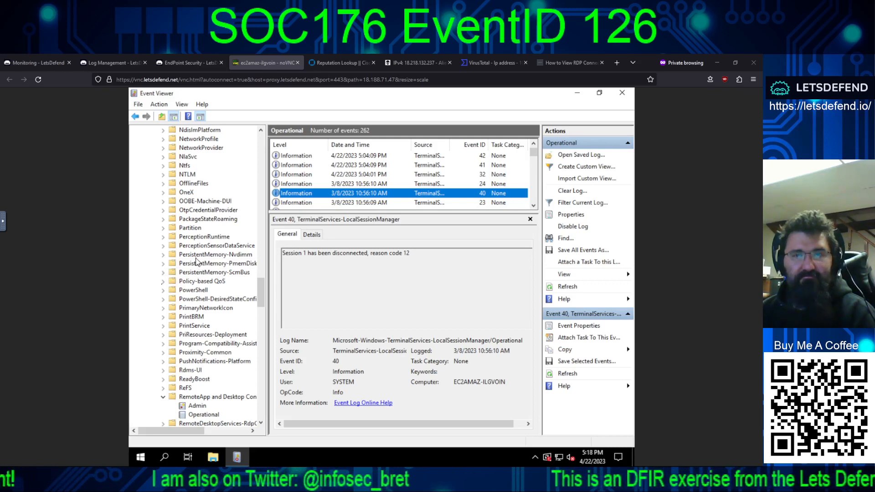
pyautogui.scroll(11, 196, 260)
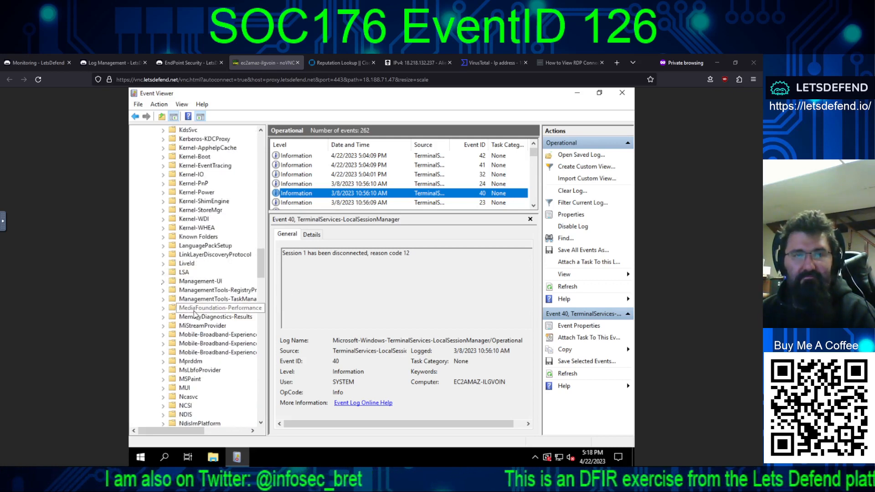
pyautogui.scroll(12, 197, 306)
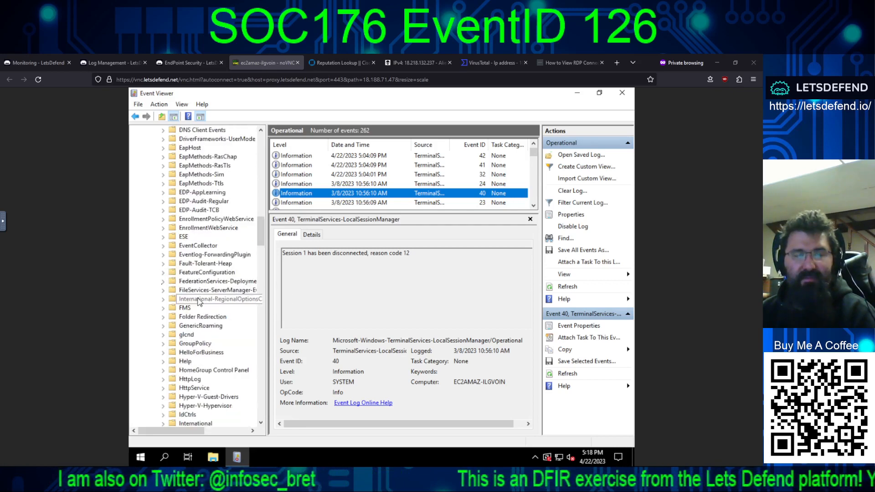
pyautogui.scroll(4, 199, 301)
pyautogui.scroll(20, 201, 299)
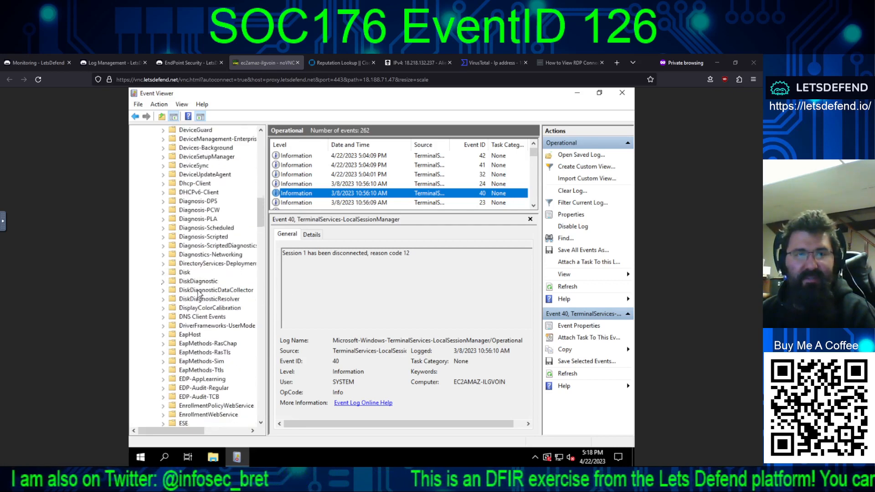
pyautogui.scroll(1, 201, 294)
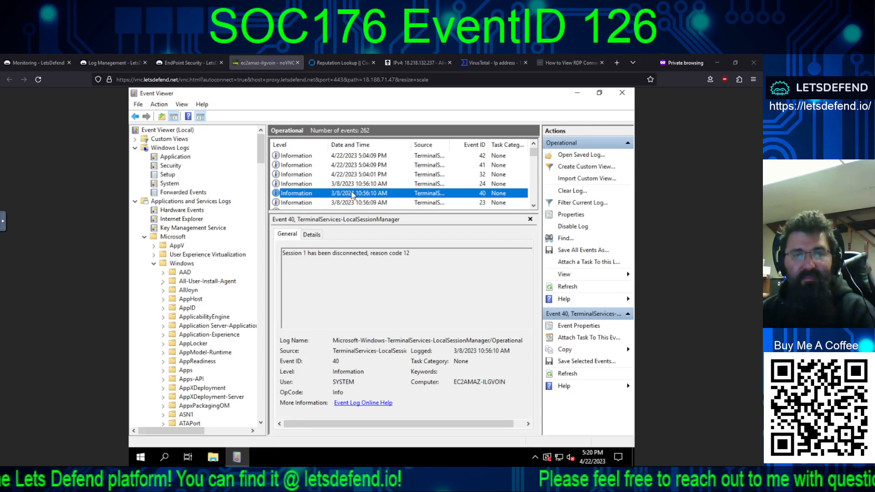
# Close Event Viewer on the remote machine and terminate the endpoint session for host Olivia.
pyautogui.click(622, 93)
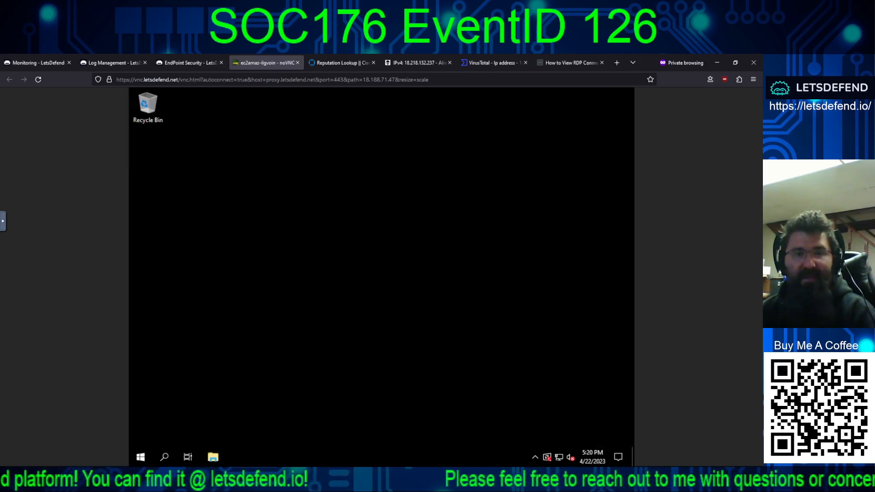
pyautogui.click(179, 62)
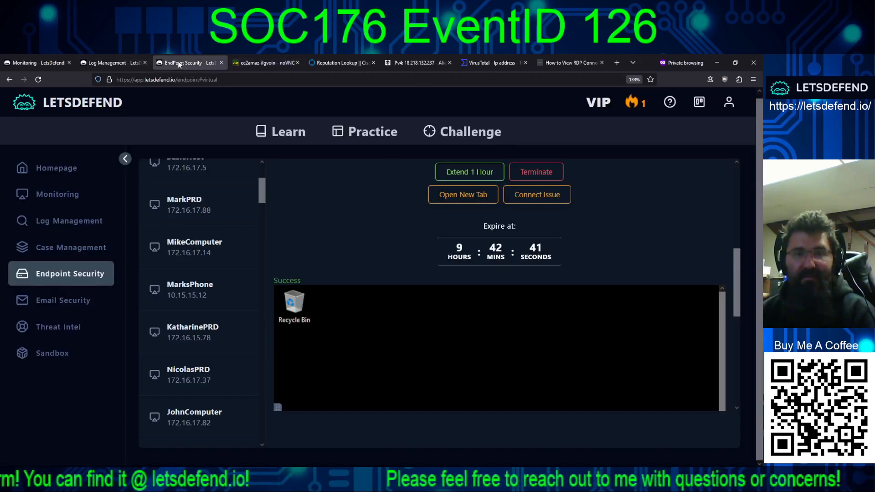
pyautogui.click(531, 177)
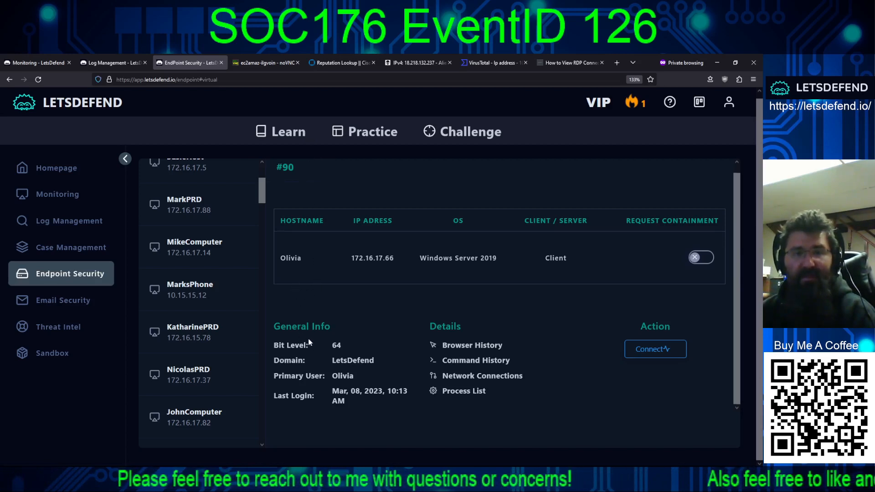
pyautogui.scroll(2, 314, 319)
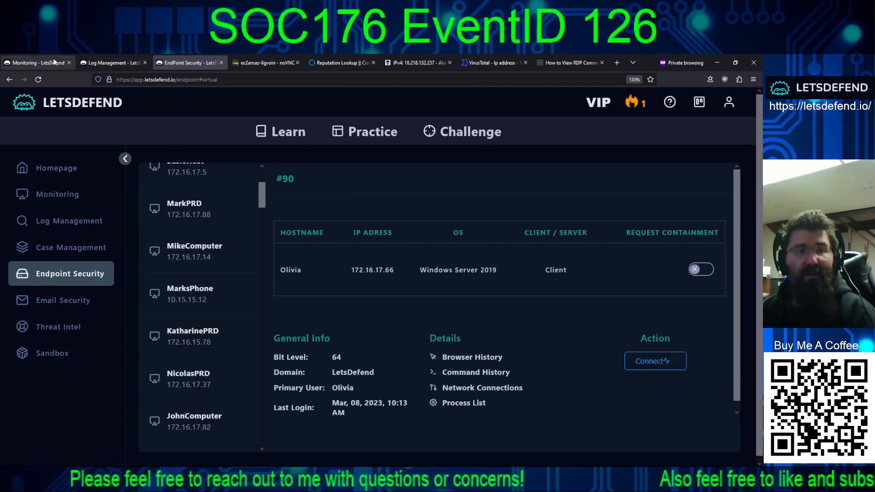
# Take ownership of the SOC176 - RDP Brute Force Detected alert with EventID 126 for investigation.
pyautogui.click(38, 62)
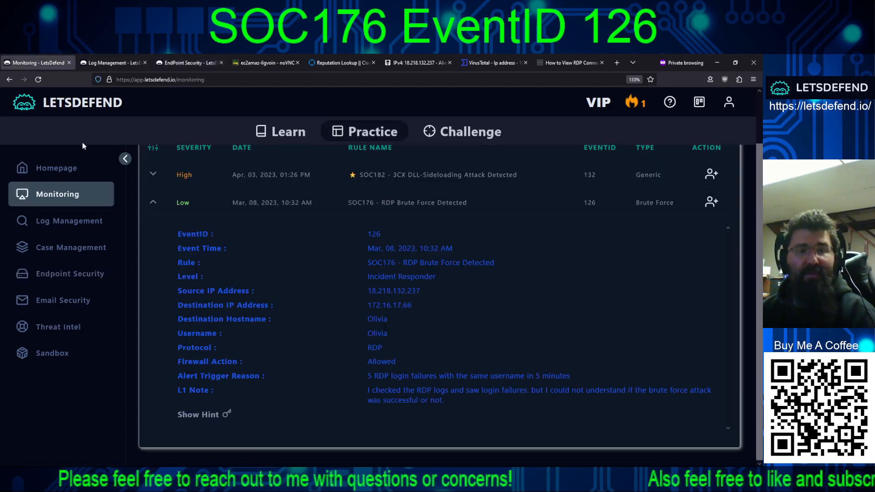
pyautogui.click(711, 201)
pyautogui.click(370, 343)
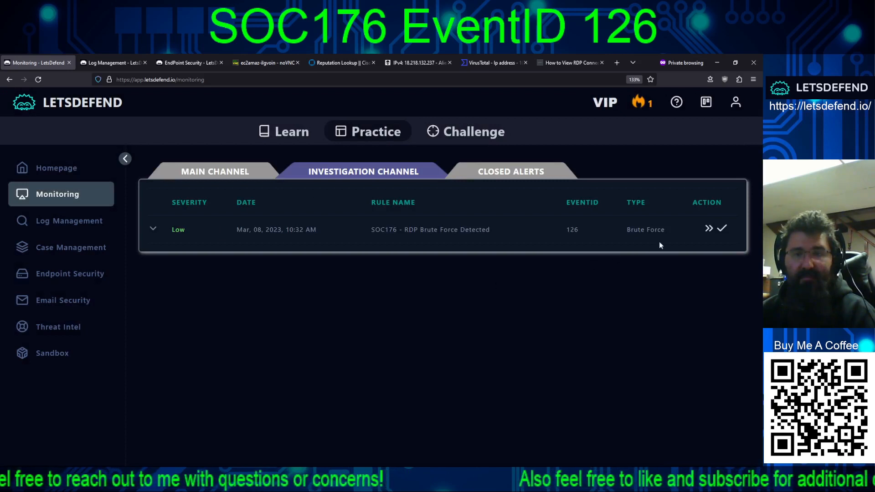
# Create a case for EventID 126 and start its incident playbook.
pyautogui.click(707, 230)
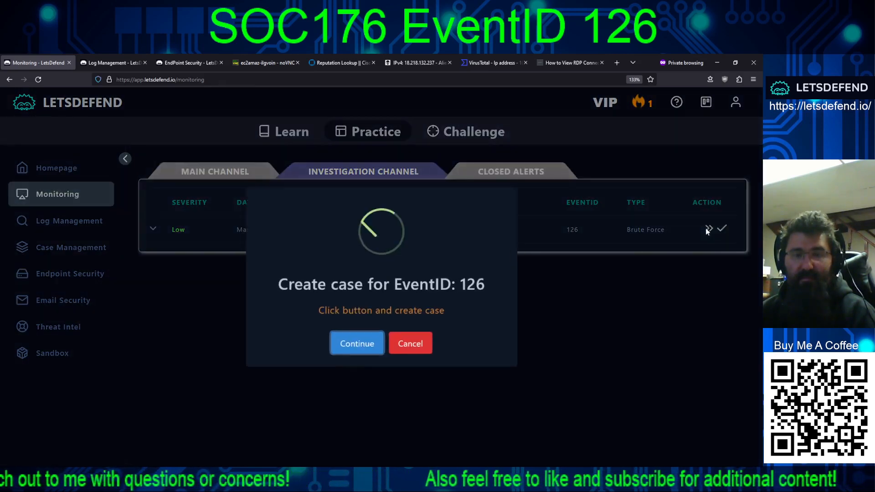
pyautogui.click(356, 343)
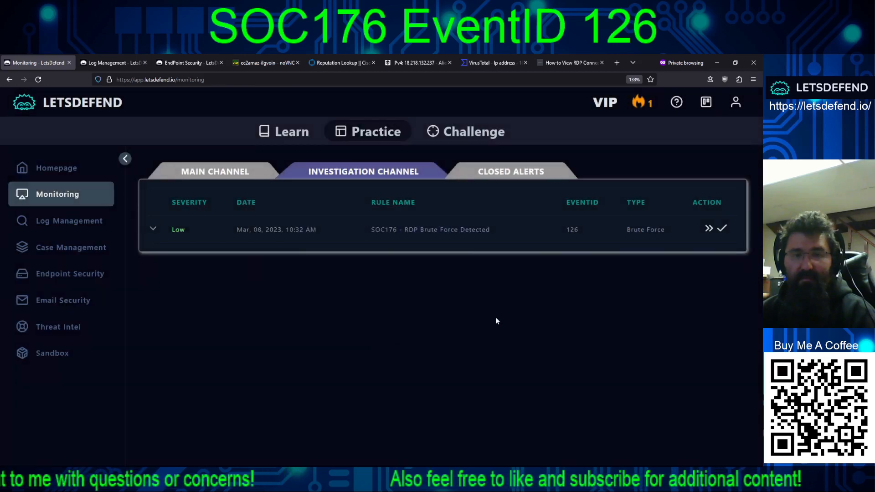
pyautogui.click(709, 229)
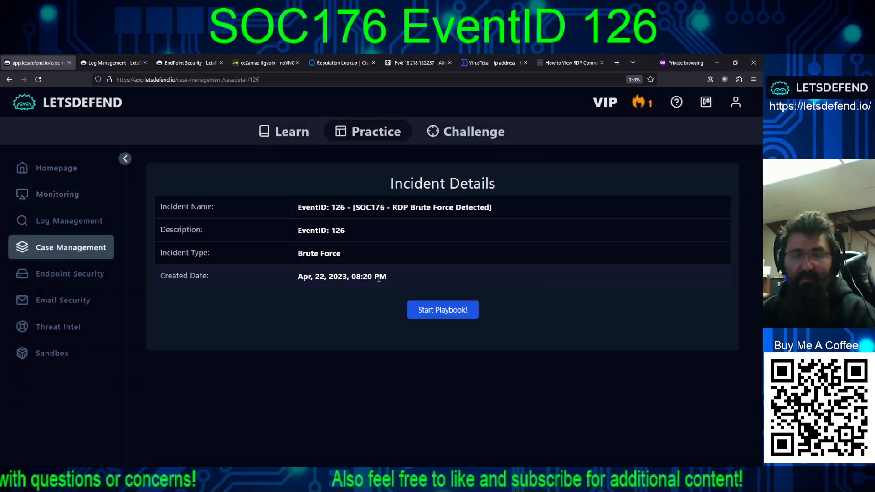
pyautogui.click(430, 312)
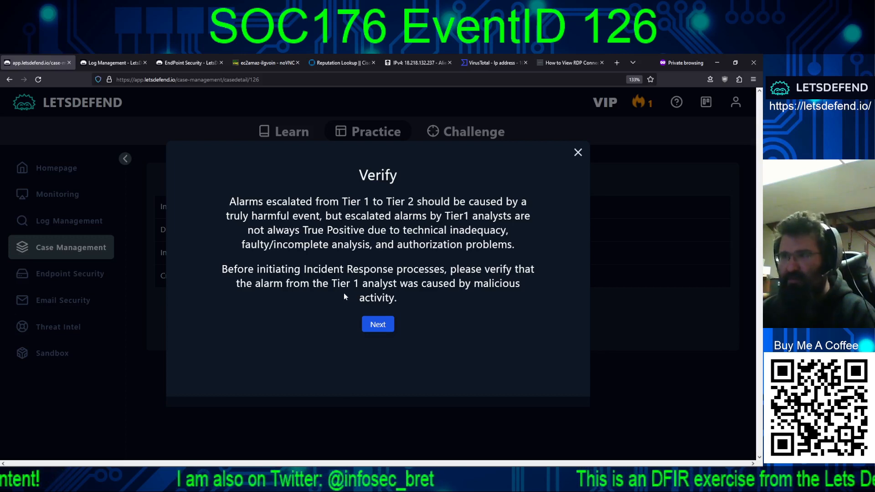
# Advance the playbook past Verify and Connect Machine, and classify the source IP address as External.
pyautogui.click(387, 326)
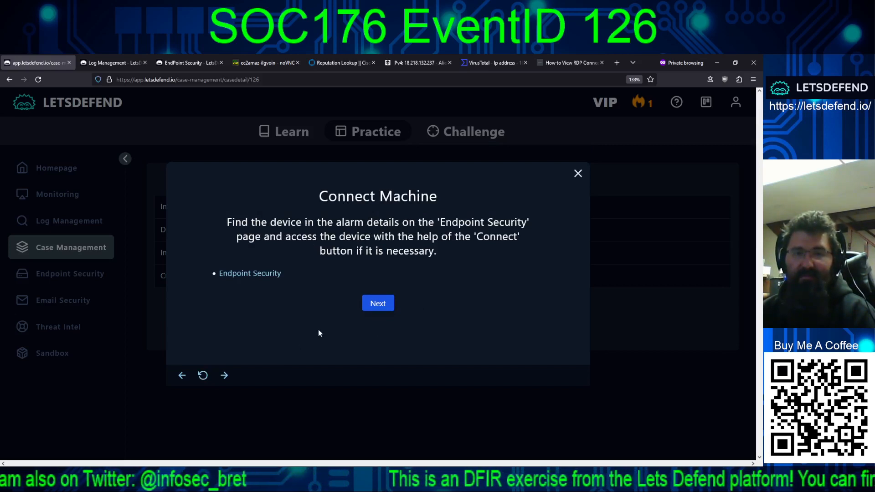
pyautogui.click(378, 303)
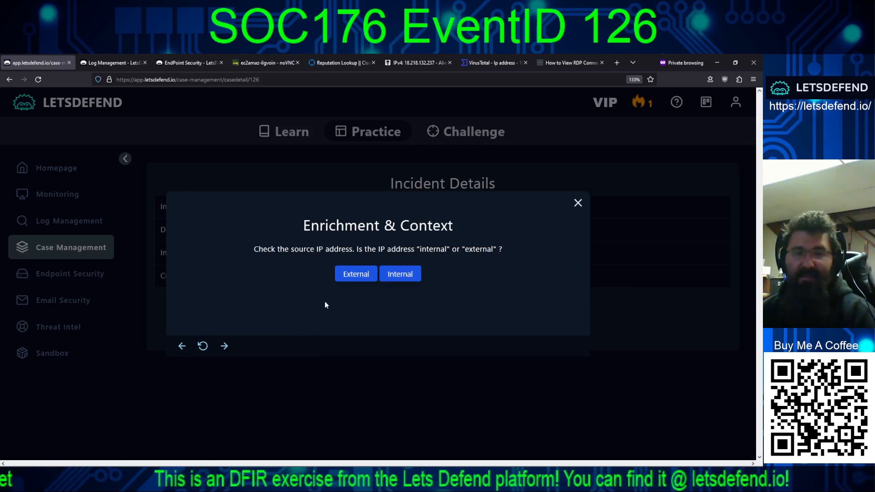
pyautogui.click(352, 275)
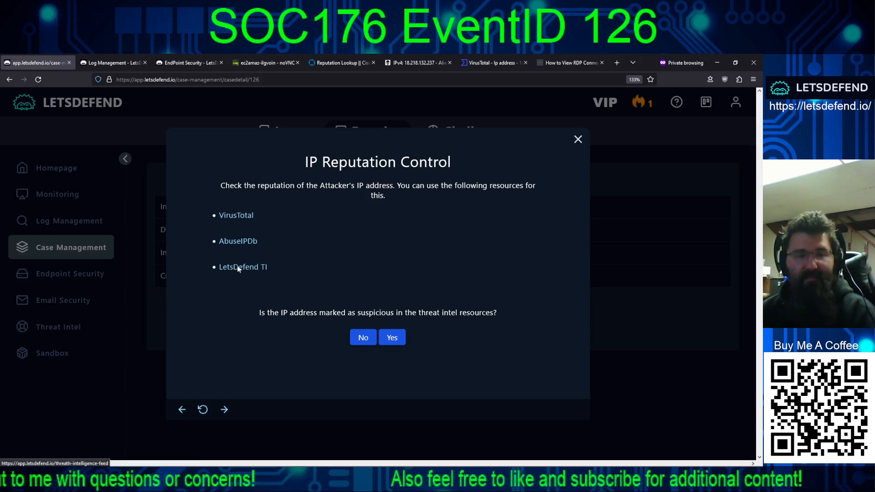
# Open the playbook's LetsDefend TI and AbuseIPDB resources, and check the IP address 18.218.132.237 on AbuseIPDB.
pyautogui.middleClick(265, 268)
pyautogui.middleClick(246, 241)
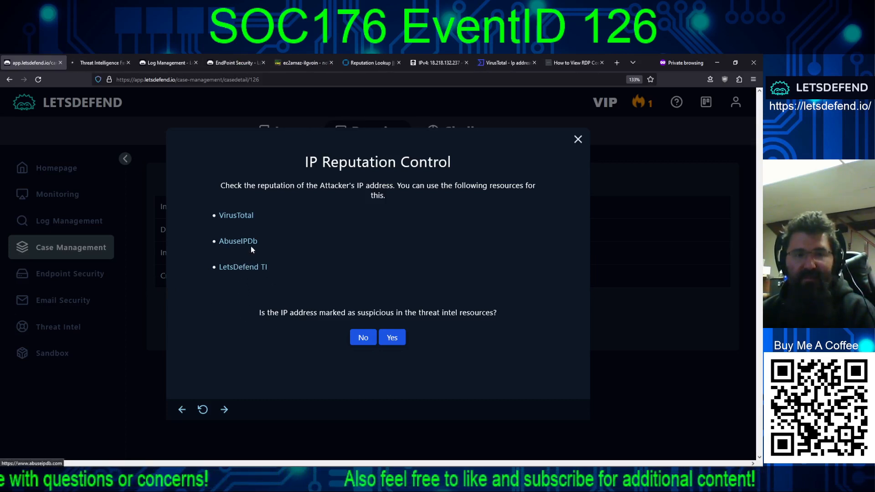
pyautogui.click(392, 63)
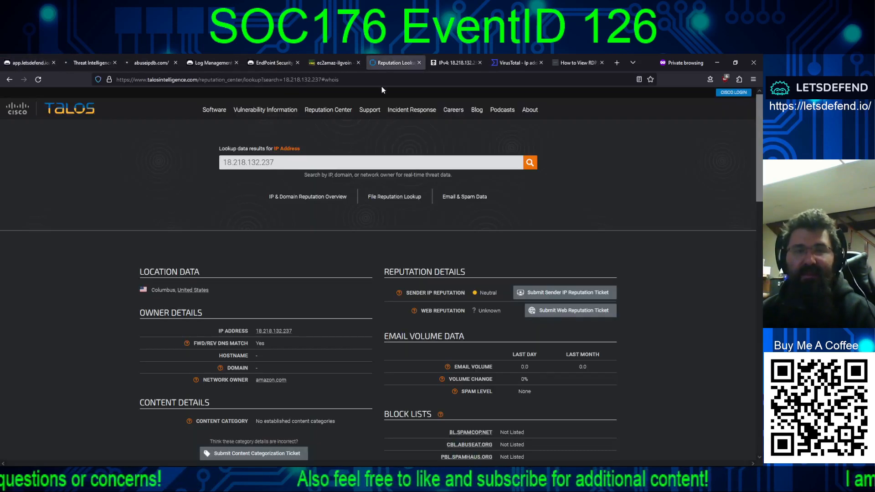
pyautogui.moveTo(275, 162); pyautogui.dragTo(210, 159)
pyautogui.hotkey('ctrl', 'c')
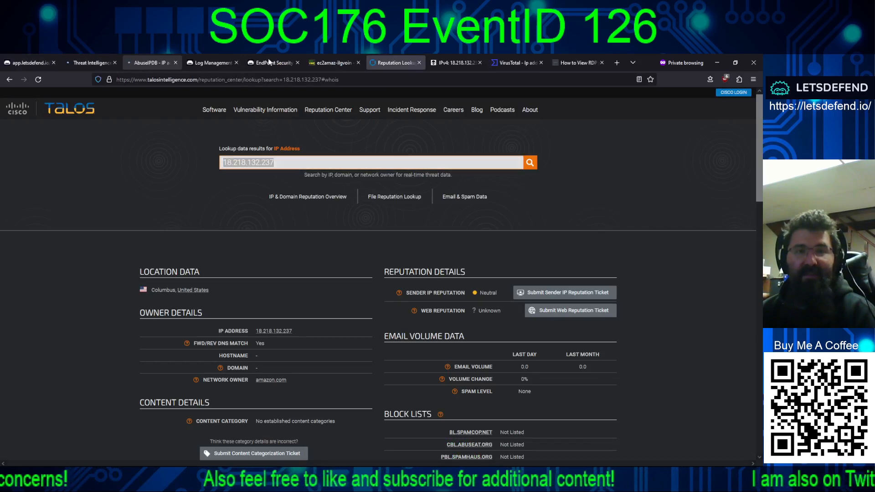
pyautogui.moveTo(150, 63); pyautogui.dragTo(494, 62)
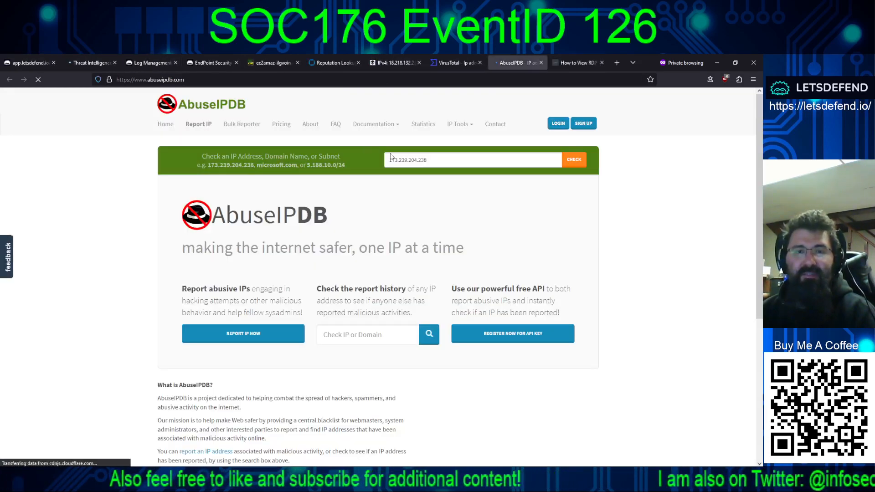
pyautogui.click(441, 158)
pyautogui.hotkey('ctrl', 'v')
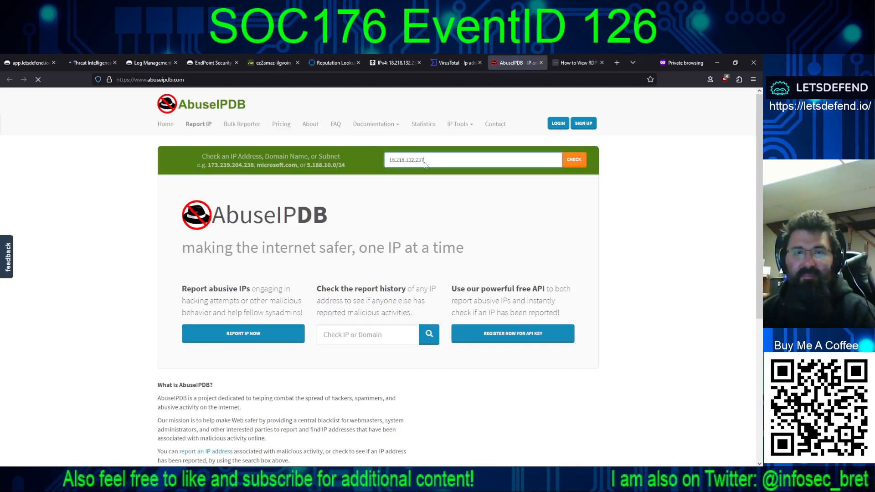
pyautogui.click(567, 164)
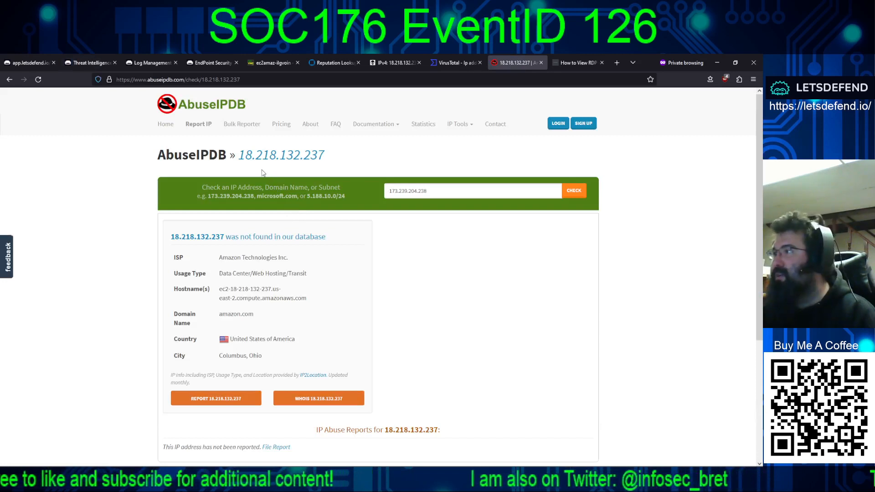
# Search the LetsDefend threat intelligence data for 18.218.132.237, and answer No to the playbook's question about suspicious marking.
pyautogui.click(94, 63)
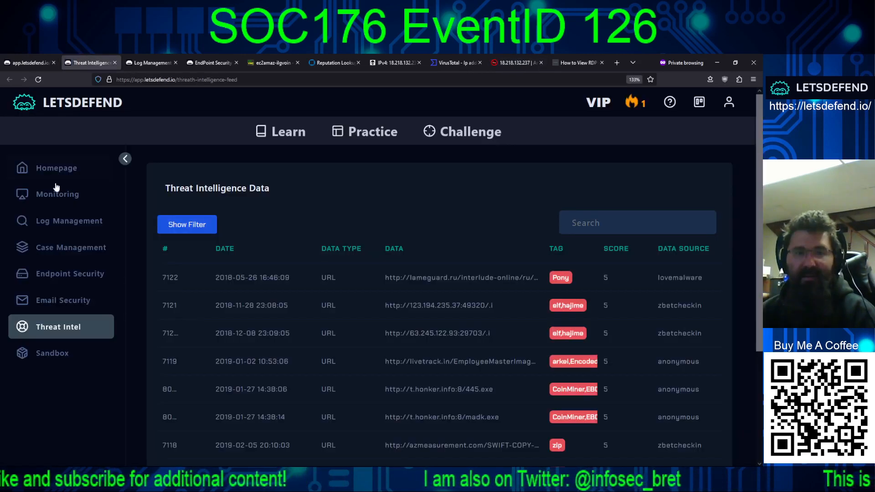
pyautogui.hotkey('ctrl', 'v')
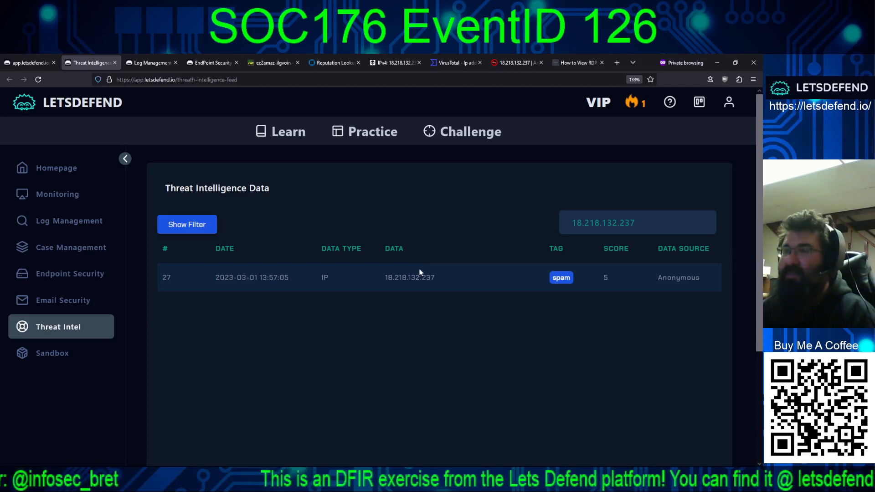
pyautogui.click(20, 63)
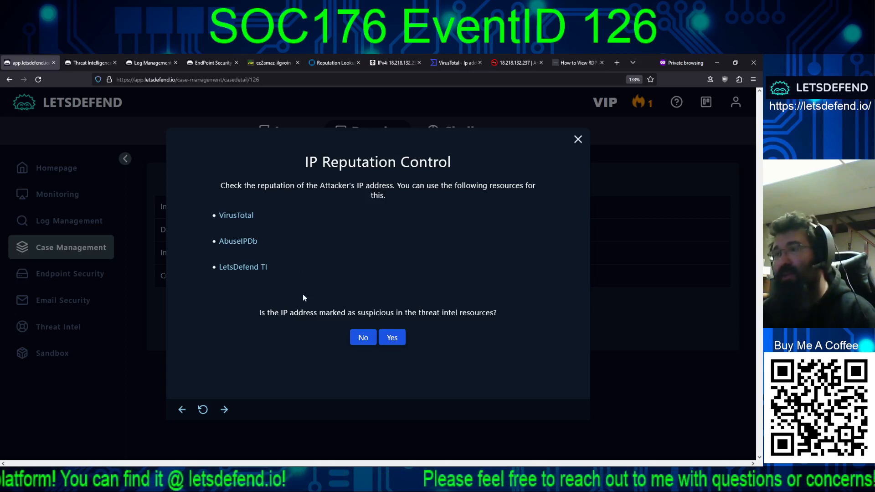
pyautogui.click(363, 337)
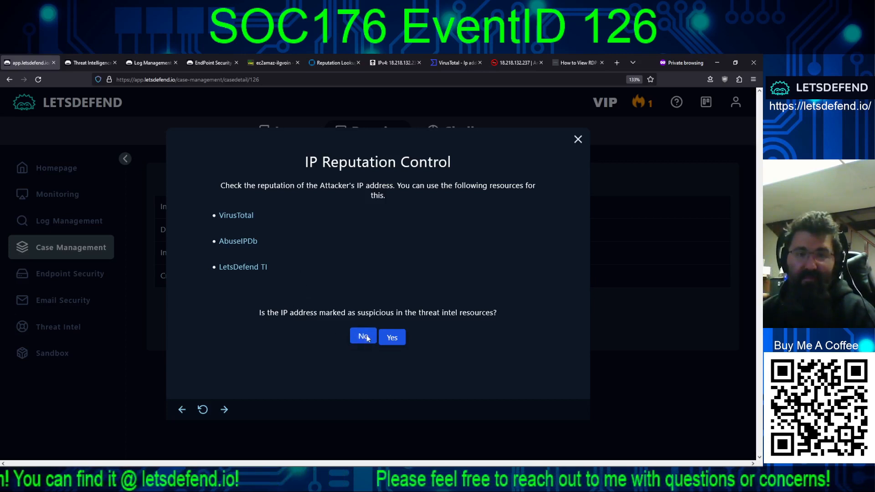